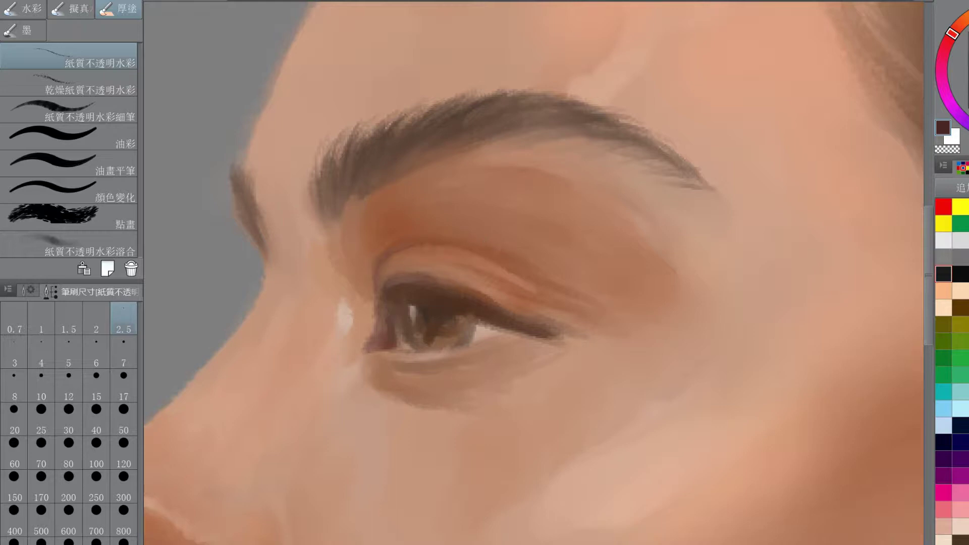
- Darken the upper eyelid crease toward its outer end with thin dark reddish-brown strokes, using brush sizes 4 and 3
key("bracketright")
key("bracketright")
left_click_drag(404, 245, 455, 244)
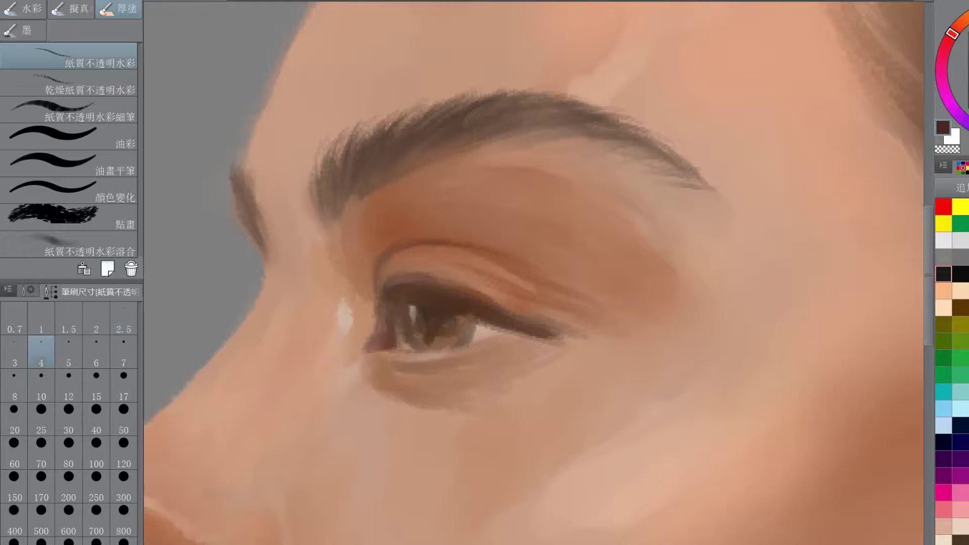
left_click_drag(509, 267, 587, 300)
key("bracketleft")
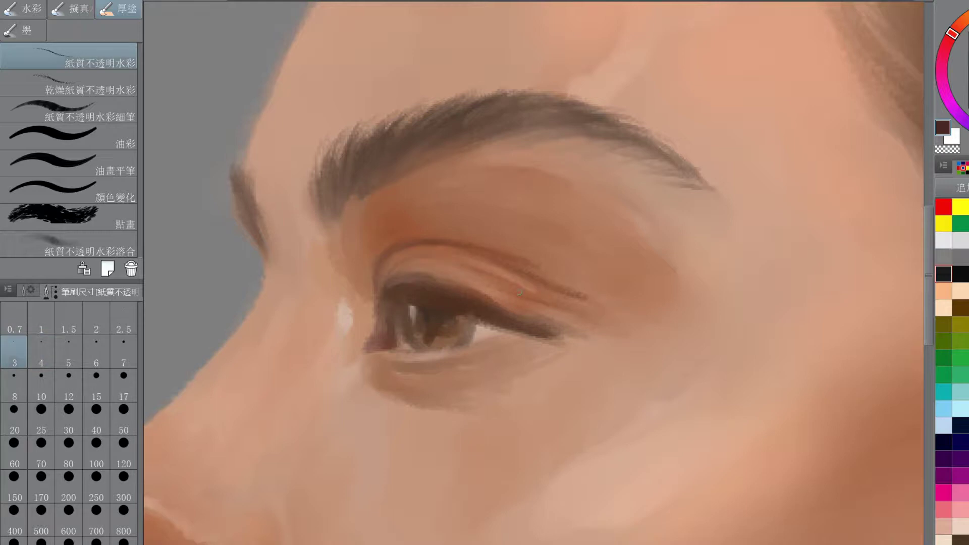
left_click_drag(635, 295, 620, 289)
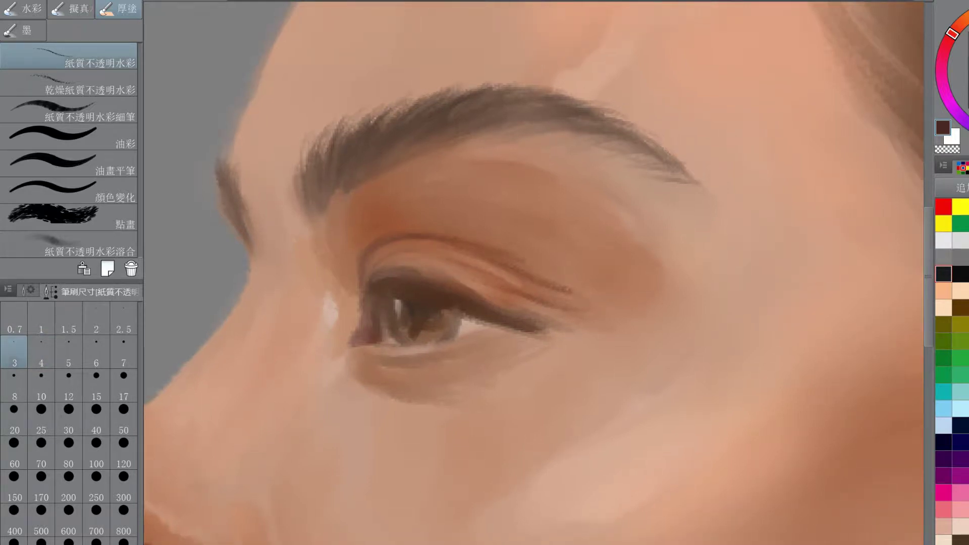
- Define the outer eye corner, the edge of the iris and the lower lid, using a muted mauve-red at size 5 for the lid
left_click_drag(563, 328, 531, 323)
mouse_move(460, 309)
left_mouse_down()
mouse_move(448, 339)
mouse_move(484, 339)
mouse_move(457, 347)
left_mouse_up()
left_click(968, 72)
left_click(68, 352)
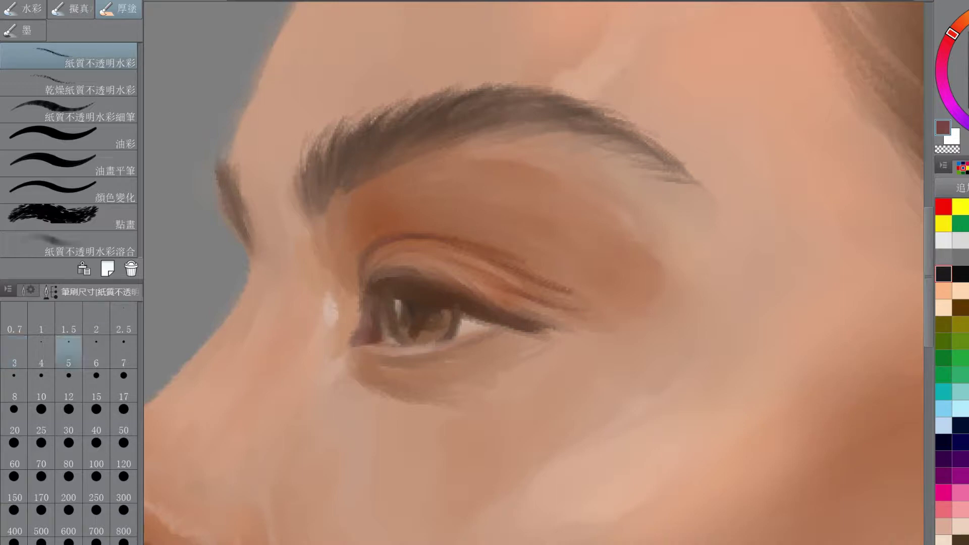
mouse_move(382, 353)
left_mouse_down()
mouse_move(447, 352)
mouse_move(350, 350)
left_mouse_up()
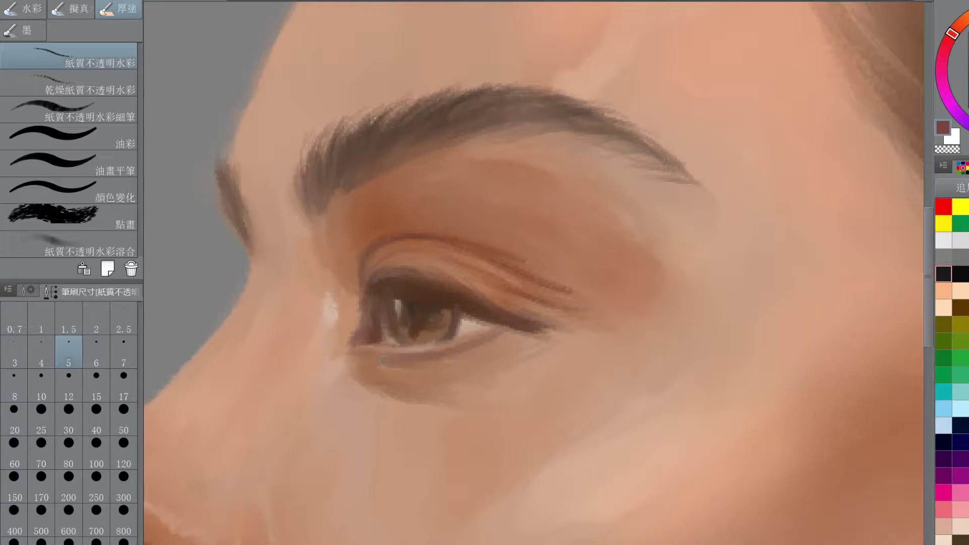
- Deepen the shadow fold beneath the eye and the lower lid's outer corner with dark red-brown strokes, reducing the brush to size 4
left_click(968, 83)
left_click_drag(385, 387, 466, 392)
left_click(41, 352)
left_click_drag(494, 339, 512, 332)
mouse_move(421, 354)
left_mouse_down()
mouse_move(395, 353)
mouse_move(362, 372)
mouse_move(396, 377)
left_mouse_up()
- Paint golden-yellow highlights in the lower part of the iris with the size 4 brush
scroll(513, 288, "down", 3)
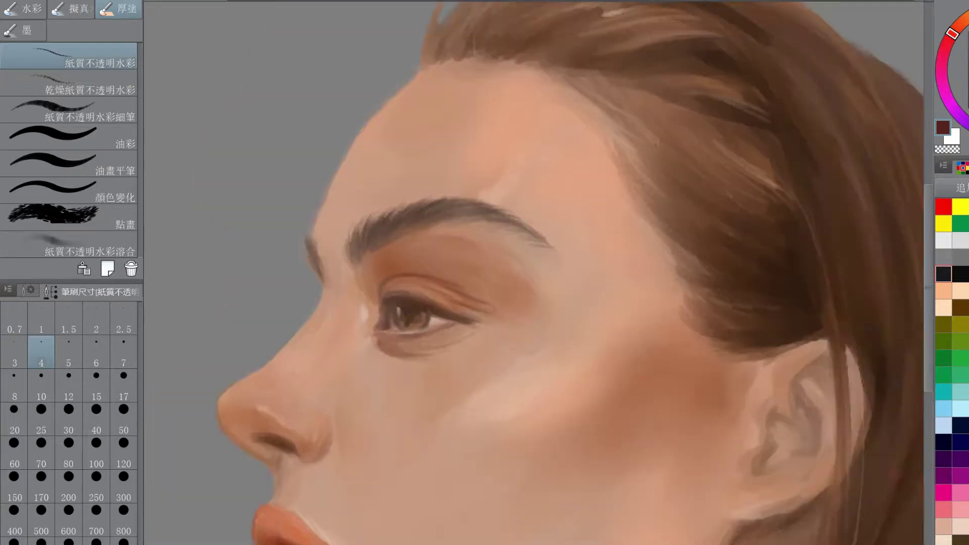
key("ctrl+plus")
key("ctrl+plus")
key("ctrl+plus")
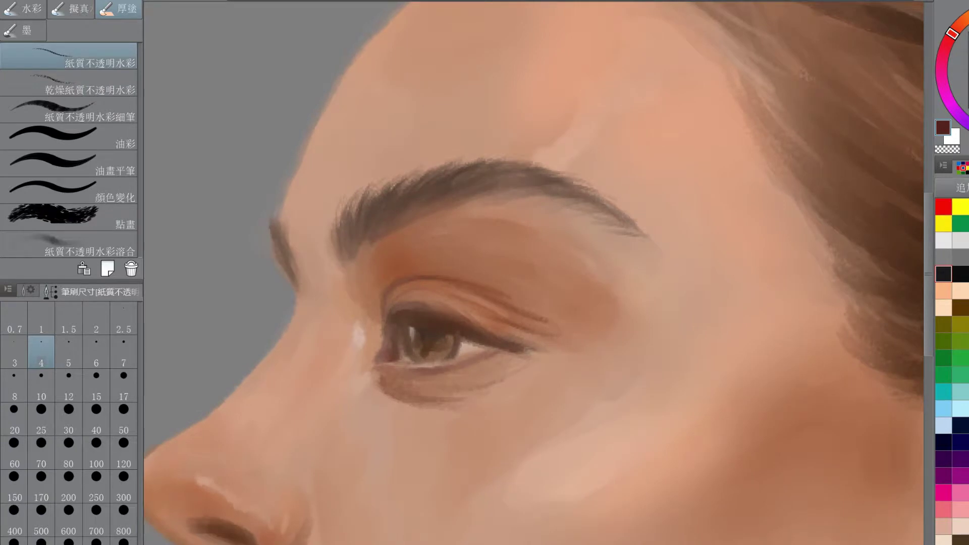
left_click(967, 14)
left_click_drag(442, 350, 431, 358)
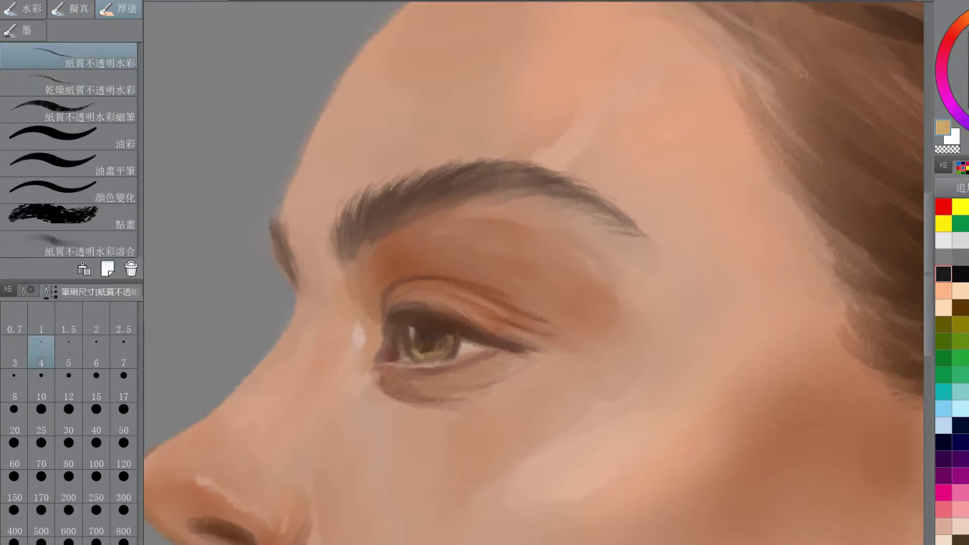
- Refine the eyeball with colours sampled from the eye, and warm the upper eyelid with salmon-orange strokes
scroll(618, 204, "down", 3)
key("ctrl+plus")
key("ctrl+plus")
key("ctrl+plus")
left_click(428, 318, "alt")
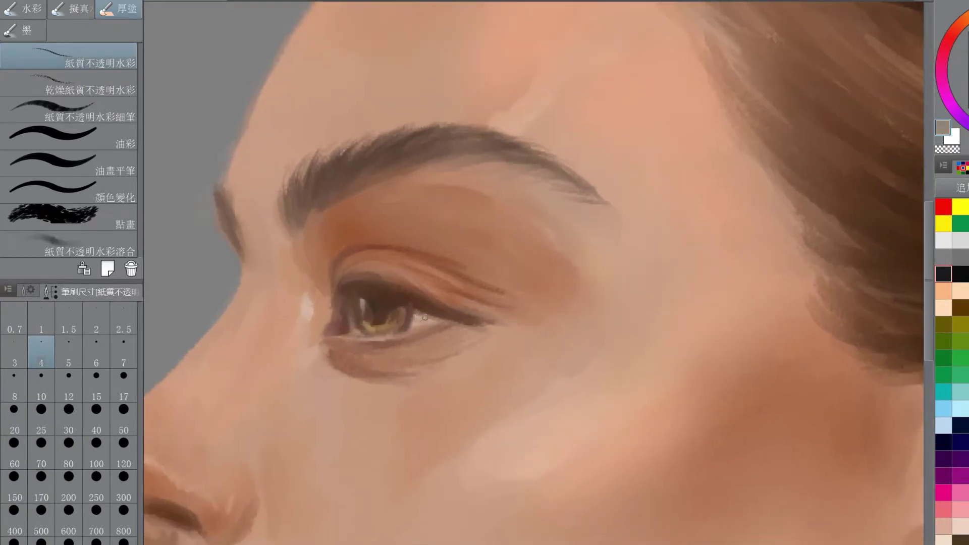
left_click(376, 297, "alt")
left_click(968, 42)
left_click(962, 22)
mouse_move(418, 286)
left_mouse_down()
mouse_move(433, 295)
mouse_move(456, 286)
left_mouse_up()
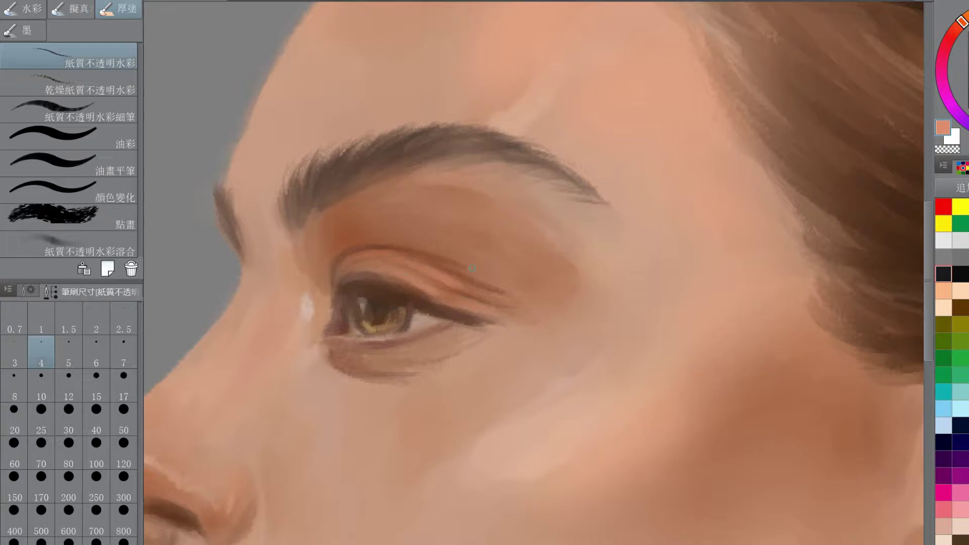
- Add a pale yellow highlight along the fold of the upper eyelid with the brush at size 3
left_click(968, 20)
left_click(14, 352)
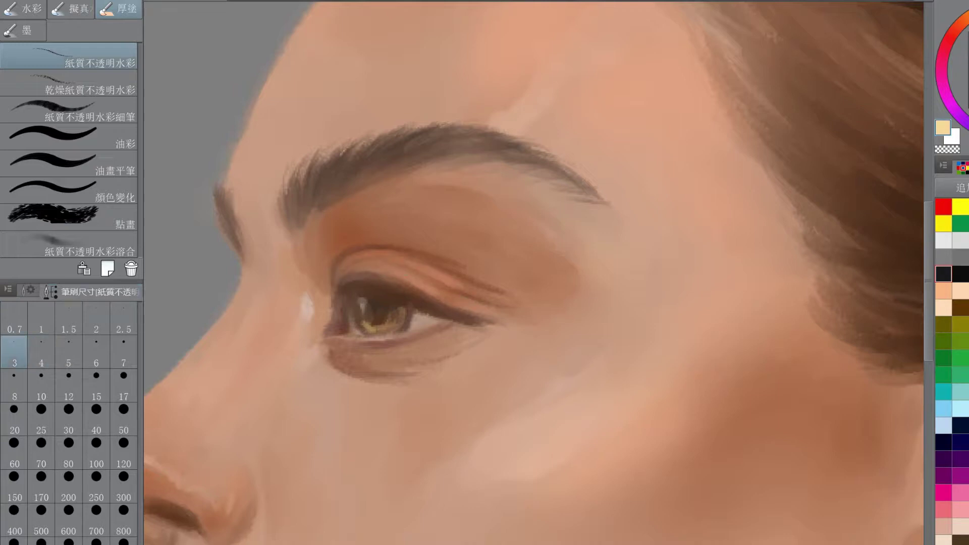
mouse_move(402, 278)
left_mouse_down()
mouse_move(442, 261)
mouse_move(429, 282)
mouse_move(458, 291)
left_mouse_up()
scroll(459, 292, "down", 5)
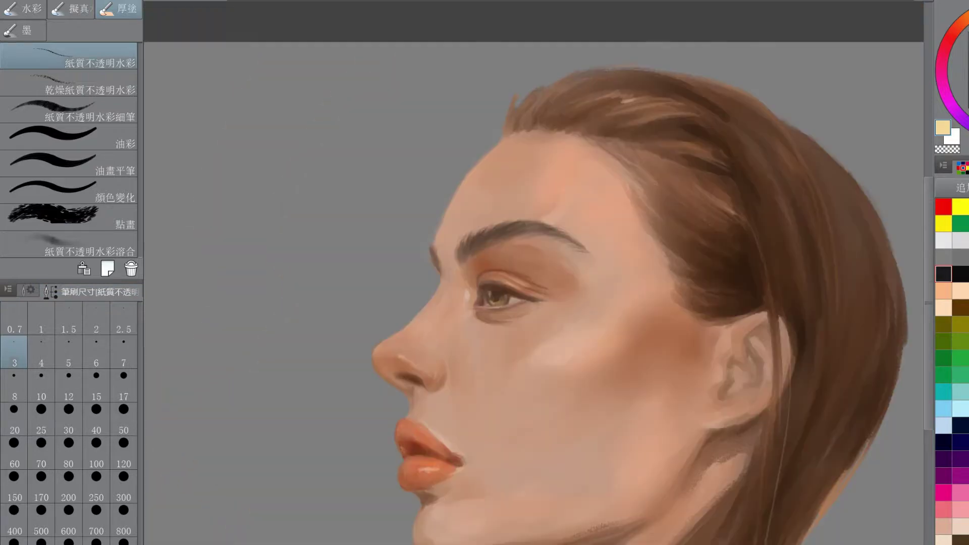
- Tint the area between the eyebrow and the inner eye corner with ochre, using brush size 12
scroll(575, 267, "up", 4)
left_click(462, 300, "alt")
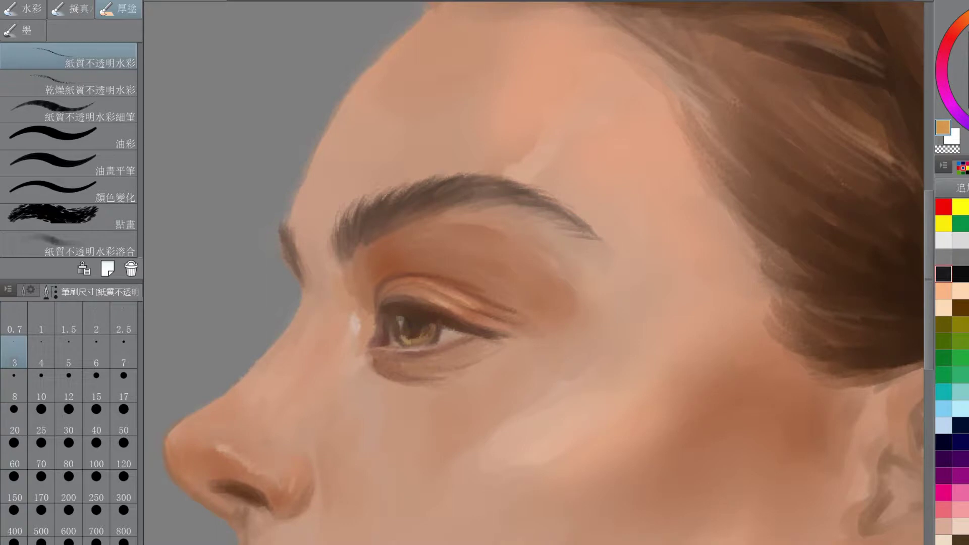
left_click(96, 352)
left_click(69, 386)
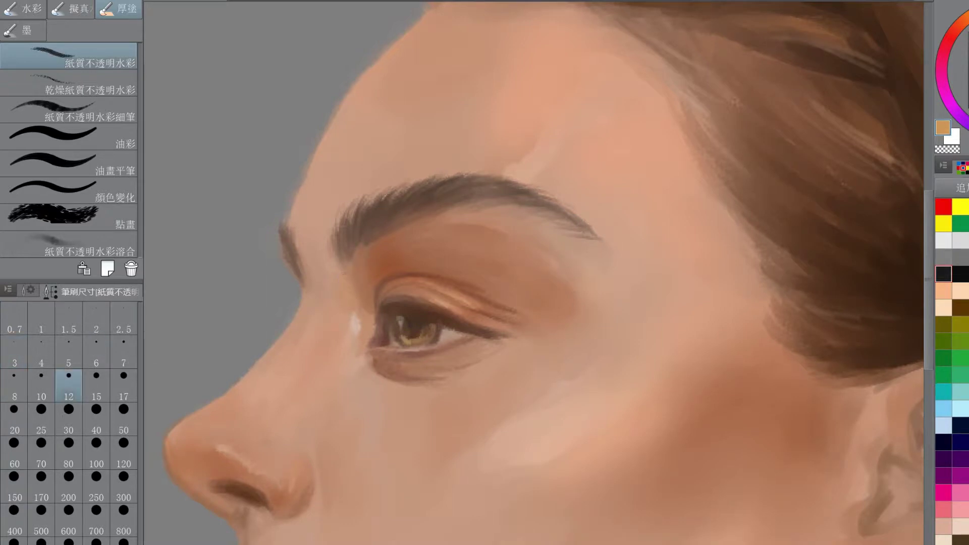
left_click(968, 61)
left_click_drag(341, 270, 348, 296)
key("ctrl+z")
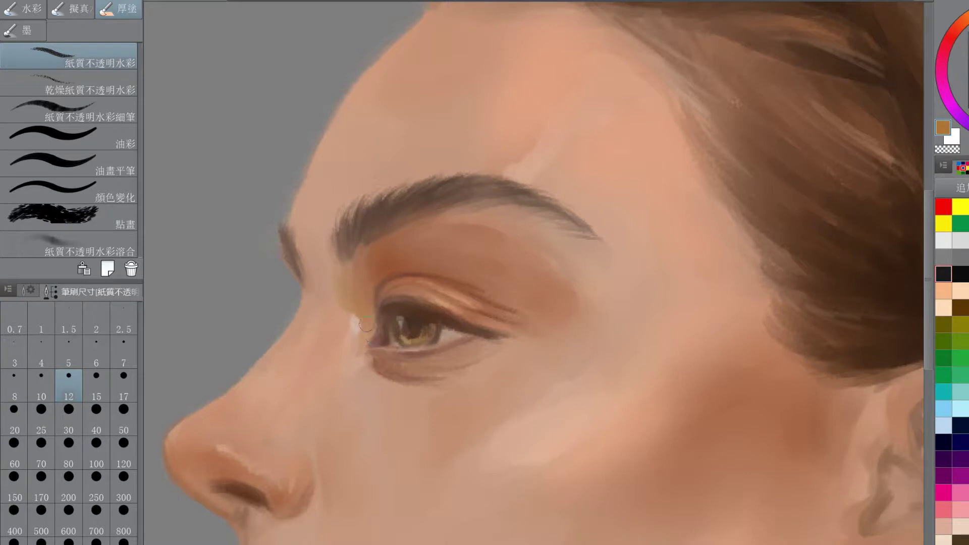
- Warm the outer lower lid and the eye socket with orange-brown strokes, adjusting the colour with a sampled tone
left_click(967, 17)
left_click_drag(470, 360, 487, 351)
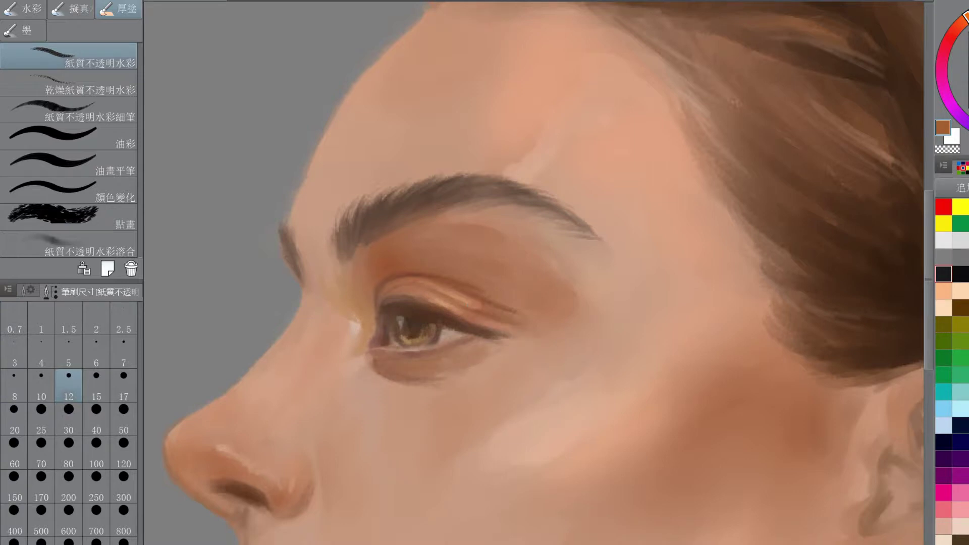
left_click(387, 258, "alt")
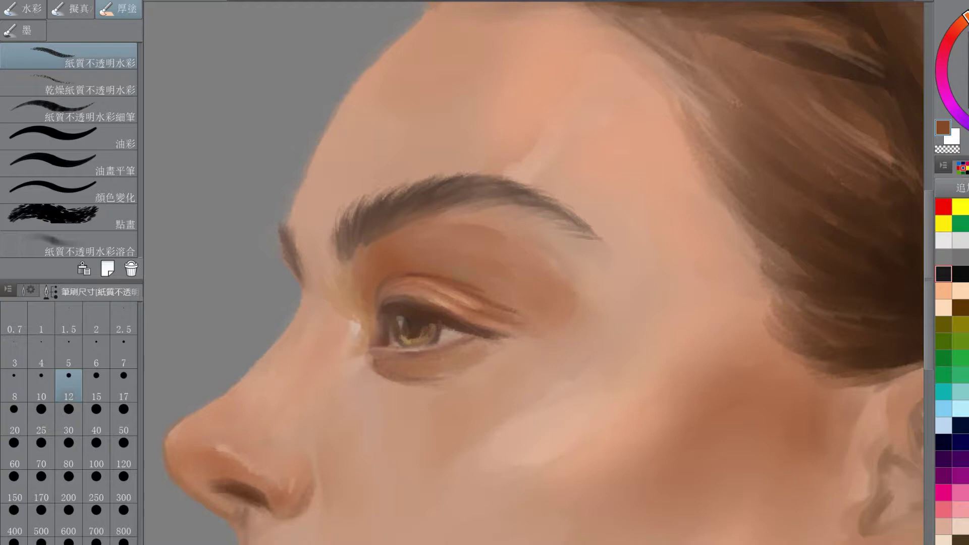
- Paint pale yellow under the eyebrow's tail and around the outer edge of the eyeshadow
left_click(517, 236, "alt")
mouse_move(530, 224)
left_mouse_down()
mouse_move(550, 224)
mouse_move(608, 285)
mouse_move(616, 252)
mouse_move(604, 268)
mouse_move(622, 260)
mouse_move(582, 283)
mouse_move(606, 279)
mouse_move(583, 320)
left_mouse_up()
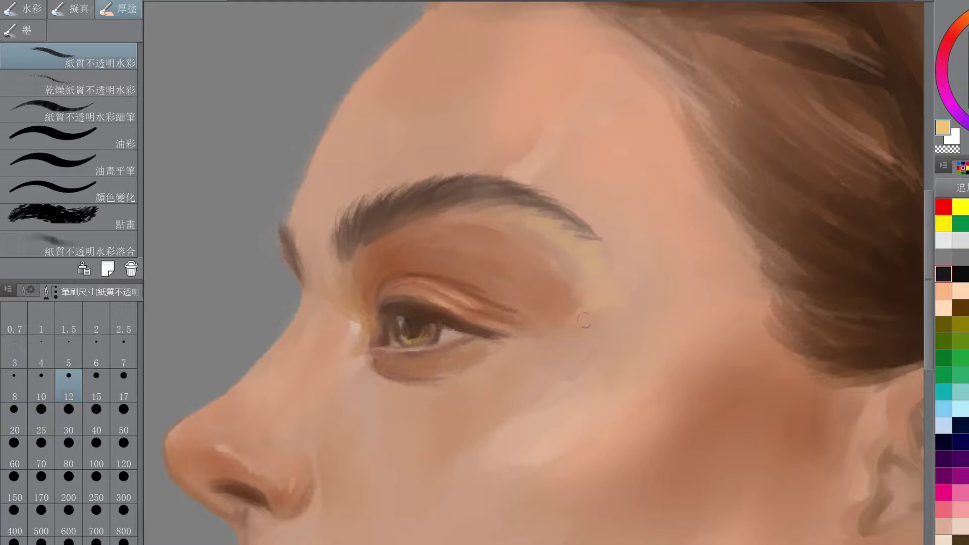
scroll(629, 302, "down", 5)
scroll(630, 302, "up", 5)
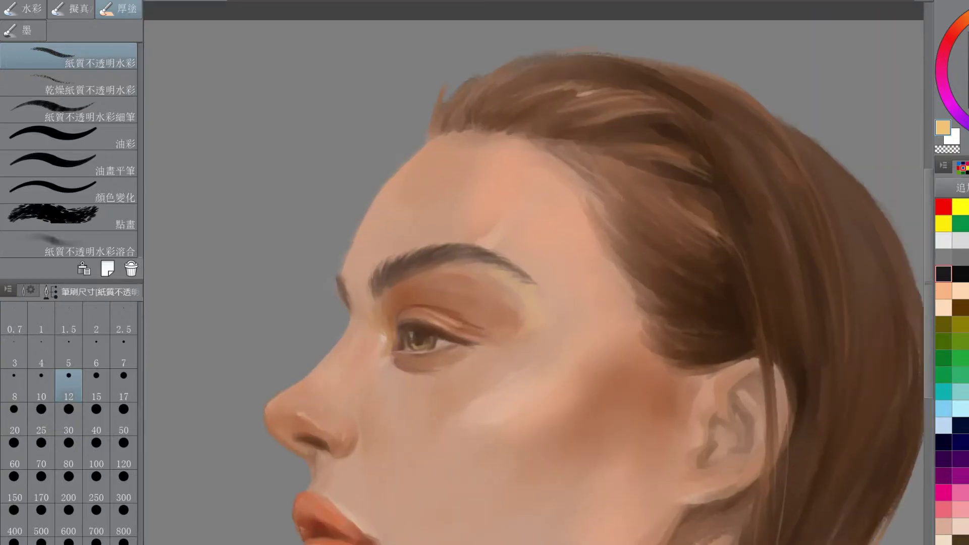
left_click_drag(349, 349, 406, 338)
scroll(399, 327, "up", 3)
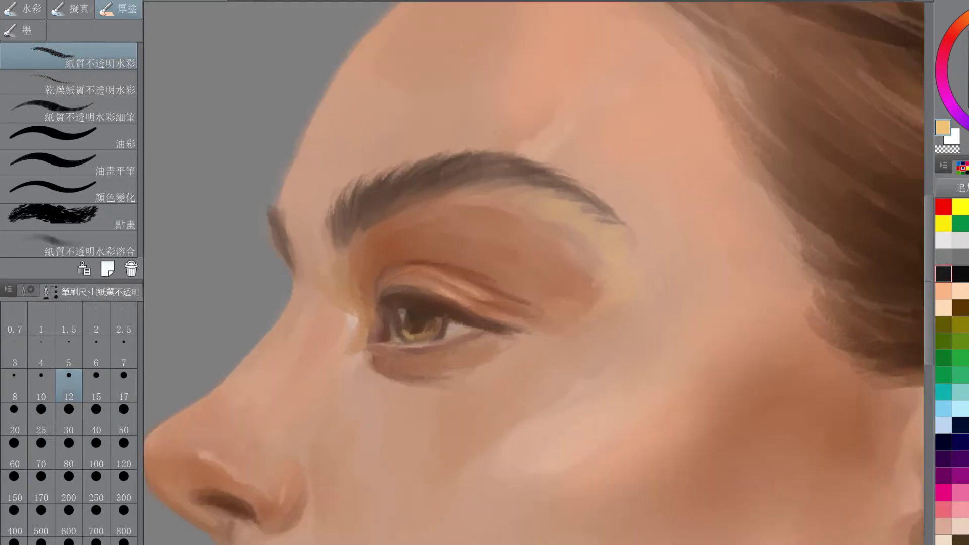
- Darken the body of the eyebrow with dark brown strokes, sampling colours from the painting and reducing the brush to size 10
left_click(339, 202, "alt")
left_click(333, 205, "alt")
left_click_drag(324, 214, 343, 192)
scroll(356, 207, "down", 5)
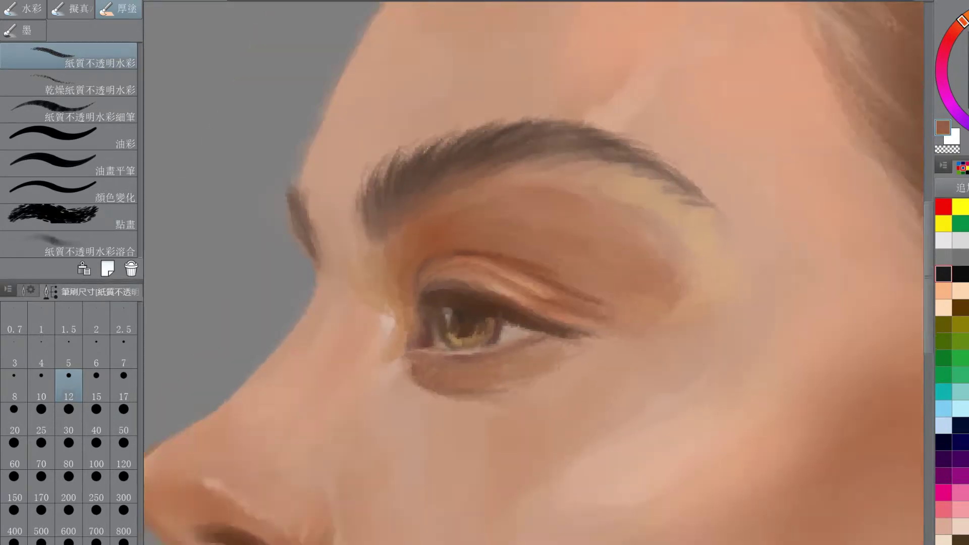
scroll(517, 244, "up", 5)
key("bracketleft")
left_click(313, 260, "alt")
left_click_drag(309, 282, 319, 257)
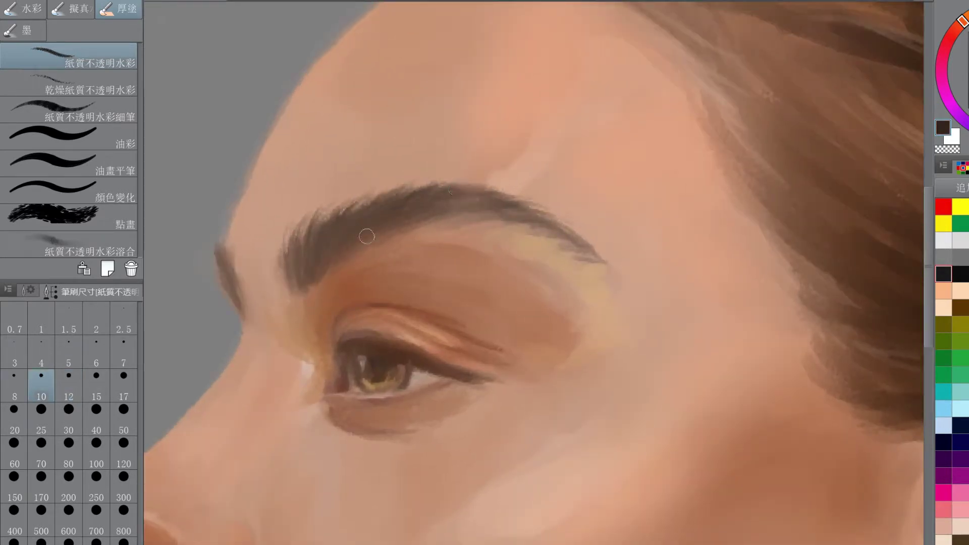
scroll(634, 290, "down", 5)
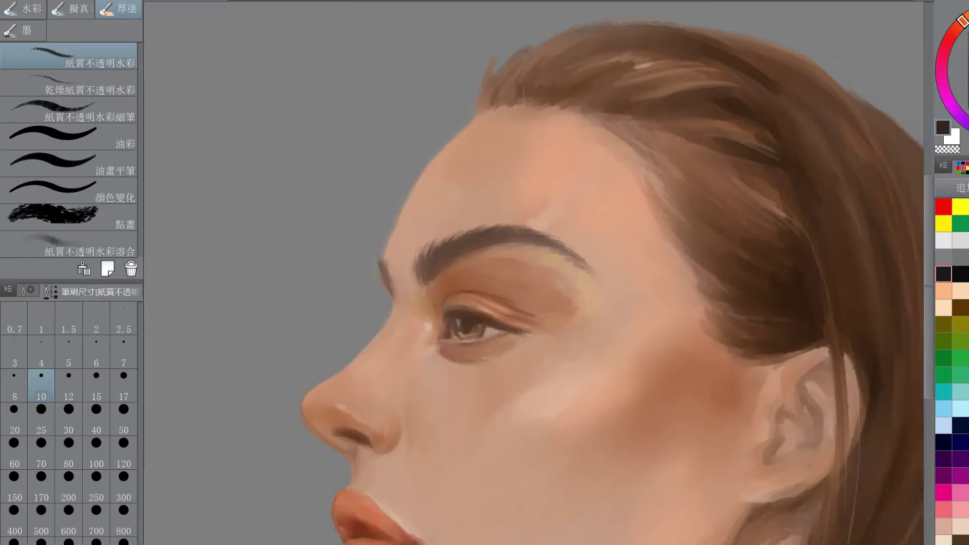
scroll(619, 288, "up", 5)
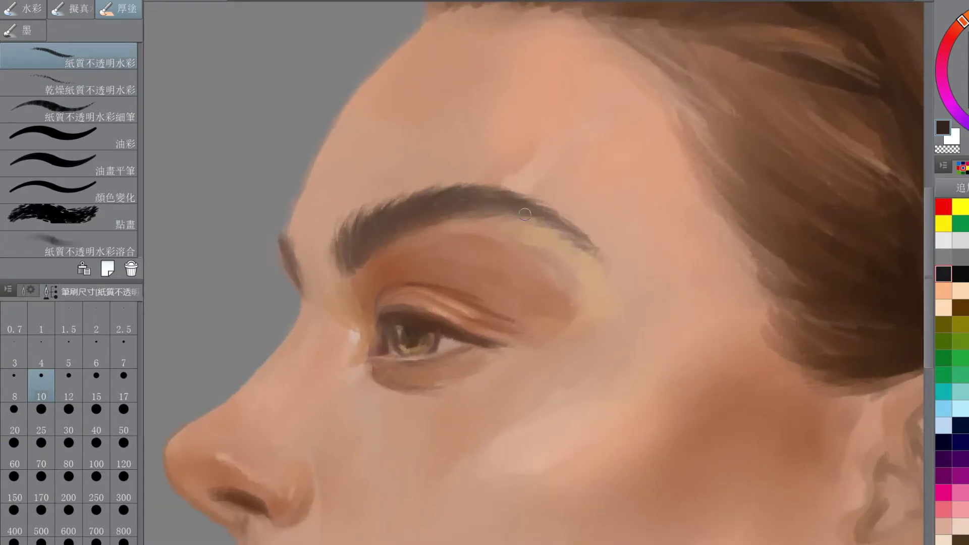
- Extend the tail of the eyebrow downward with dark brown strokes at brush size 6
key("bracketleft")
key("bracketleft")
key("bracketleft")
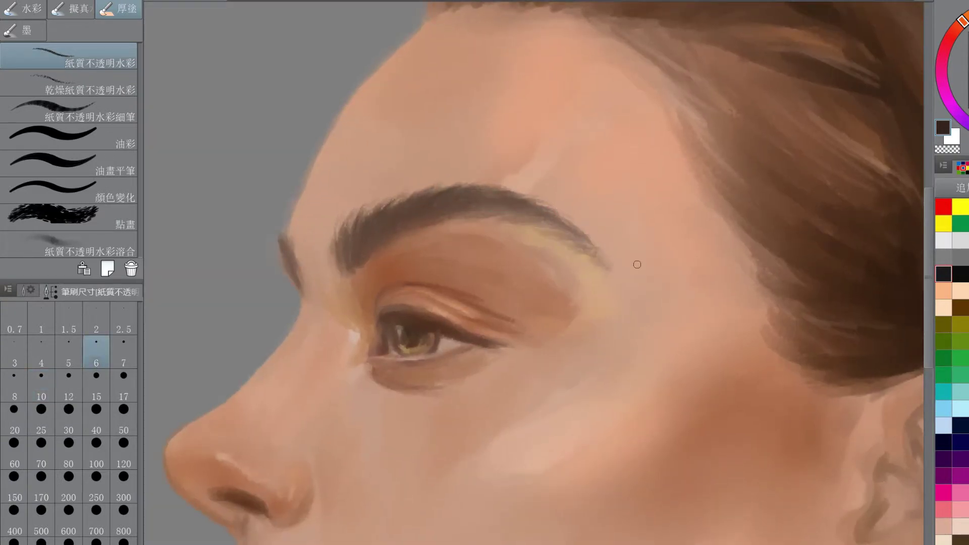
scroll(636, 264, "down", 5)
scroll(538, 260, "up", 5)
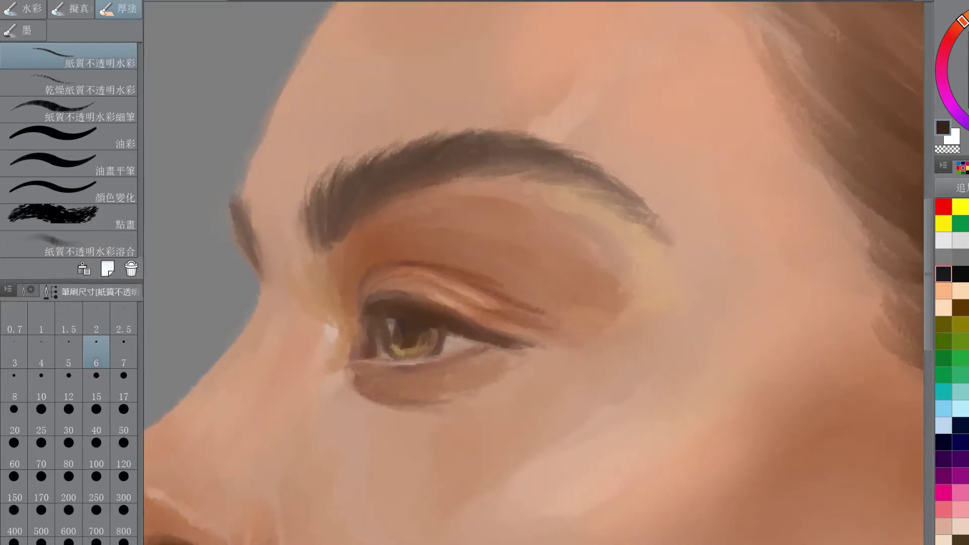
- Darken the upper lash line, pupil and iris edges with a sampled dark tone and a smaller brush
left_click(416, 318, "alt")
key("bracketleft")
mouse_move(410, 319)
left_mouse_down()
mouse_move(367, 344)
mouse_move(415, 325)
mouse_move(370, 309)
left_mouse_up()
left_click_drag(450, 332, 478, 345)
left_click_drag(387, 321, 384, 347)
left_click_drag(435, 330, 430, 347)
- Draw fine dark hairs along the arch and tail of the eyebrow with brush size 3
key("bracketleft")
key("bracketleft")
left_click_drag(505, 133, 581, 160)
mouse_move(601, 173)
left_mouse_down()
mouse_move(631, 185)
mouse_move(661, 216)
left_mouse_up()
left_click_drag(647, 220, 673, 234)
scroll(674, 308, "down", 2)
scroll(561, 326, "down", 2)
scroll(581, 308, "up", 5)
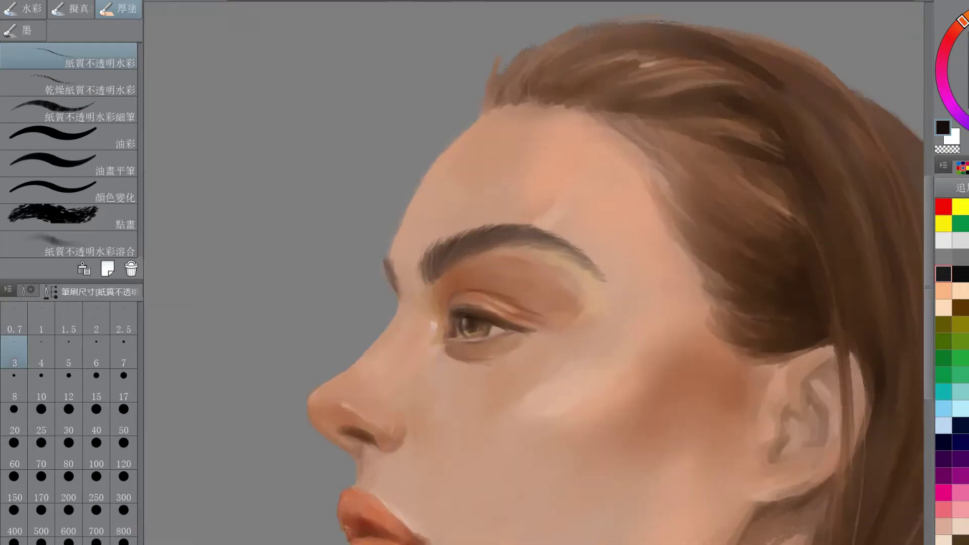
- Draw fine near-black upper and lower eyelashes and dark detail at the outer eye white, using brush size 2
key("bracketleft")
key("bracketleft")
mouse_move(357, 320)
left_mouse_down()
mouse_move(379, 318)
mouse_move(359, 310)
mouse_move(405, 299)
mouse_move(370, 294)
mouse_move(366, 273)
mouse_move(381, 297)
left_mouse_up()
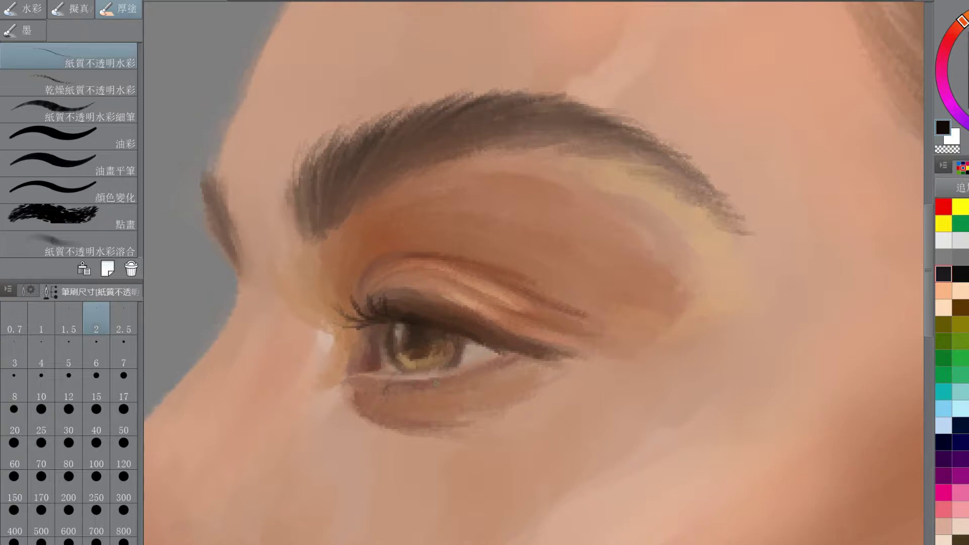
mouse_move(465, 347)
left_mouse_down()
mouse_move(498, 353)
mouse_move(520, 348)
mouse_move(485, 340)
left_mouse_up()
scroll(548, 227, "down", 5)
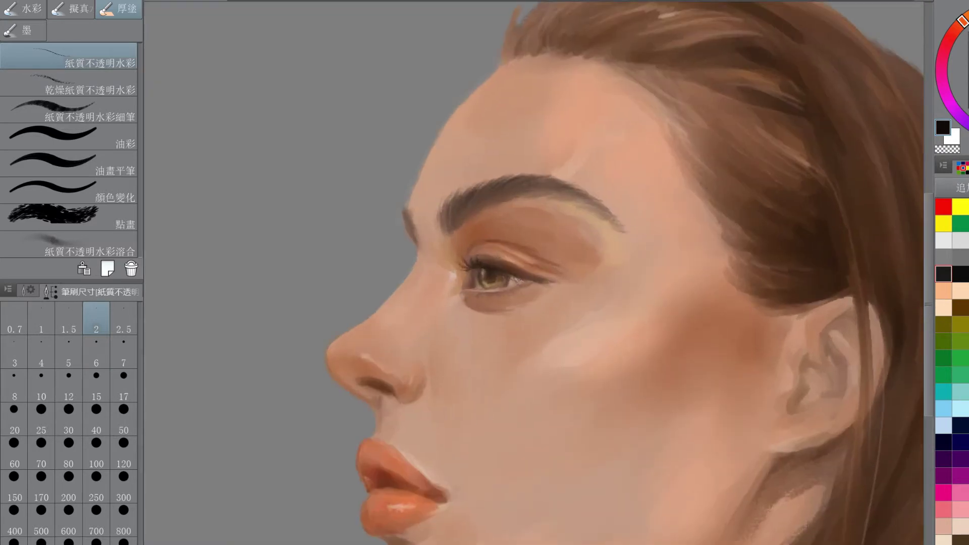
scroll(538, 253, "up", 5)
left_click_drag(386, 274, 382, 258)
left_click_drag(392, 337, 389, 331)
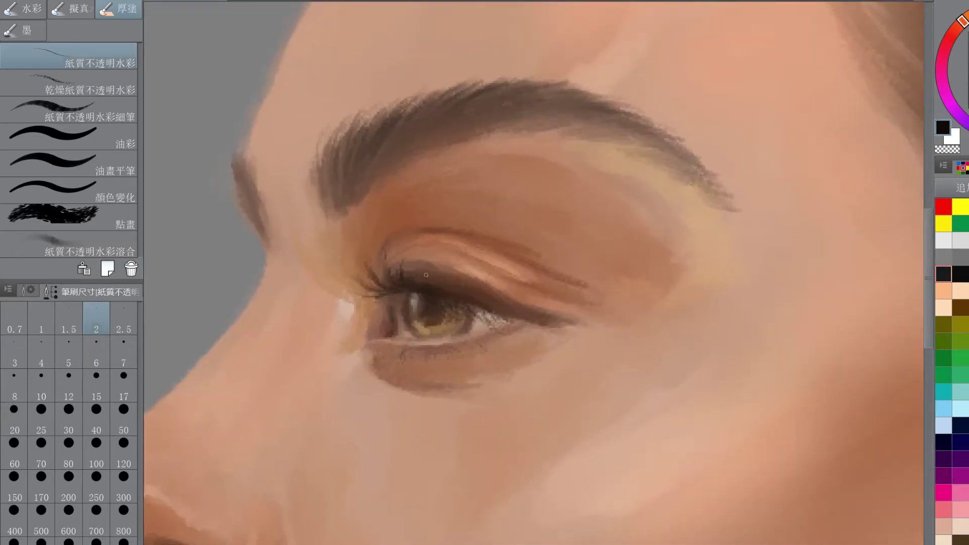
- Brighten the skin at the inner eye corner with pale peach strokes at brush size 5
left_click(968, 48)
scroll(531, 323, "down", 10)
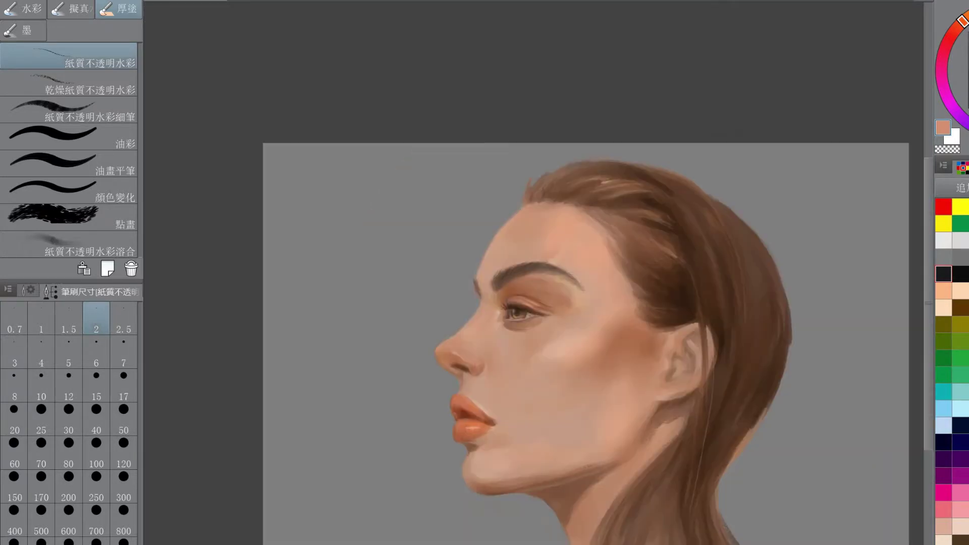
scroll(537, 313, "up", 10)
left_click(968, 45)
key("bracketright")
key("bracketright")
key("bracketright")
key("bracketright")
left_click(431, 317, "alt")
left_click(425, 306)
left_click(433, 311, "alt")
left_click_drag(430, 317, 442, 327)
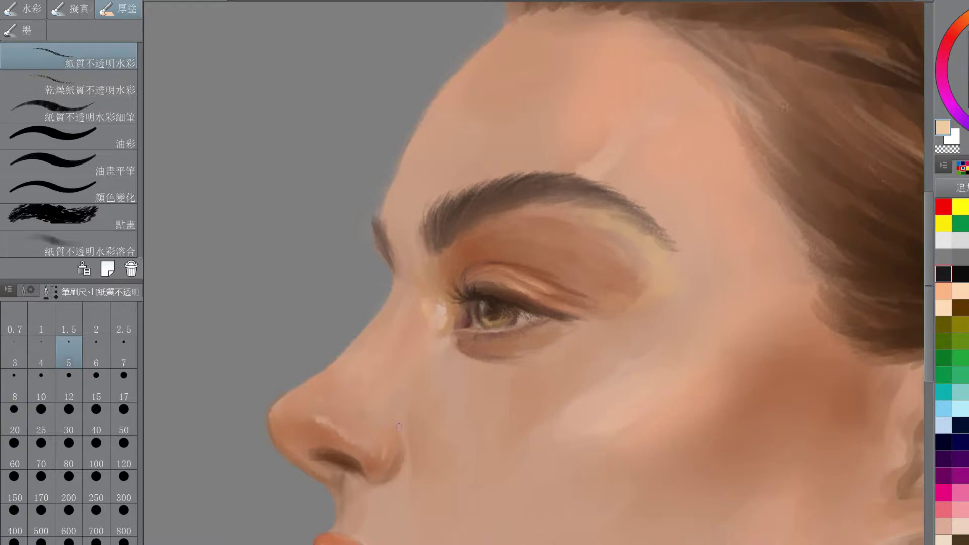
- Add pale peach highlights at the eyeshadow's outer edge, nostril rim and nose wing, using size 4 for the final nose strokes
left_click_drag(633, 226, 647, 231)
left_click(618, 300)
left_click_drag(328, 466, 335, 469)
left_click(41, 352)
left_click_drag(314, 417, 335, 429)
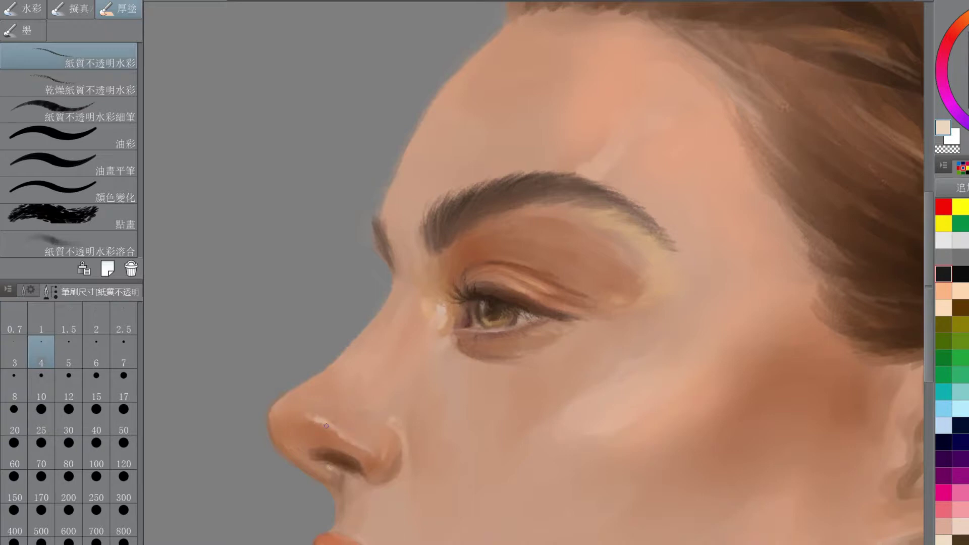
scroll(360, 538, "down", 5)
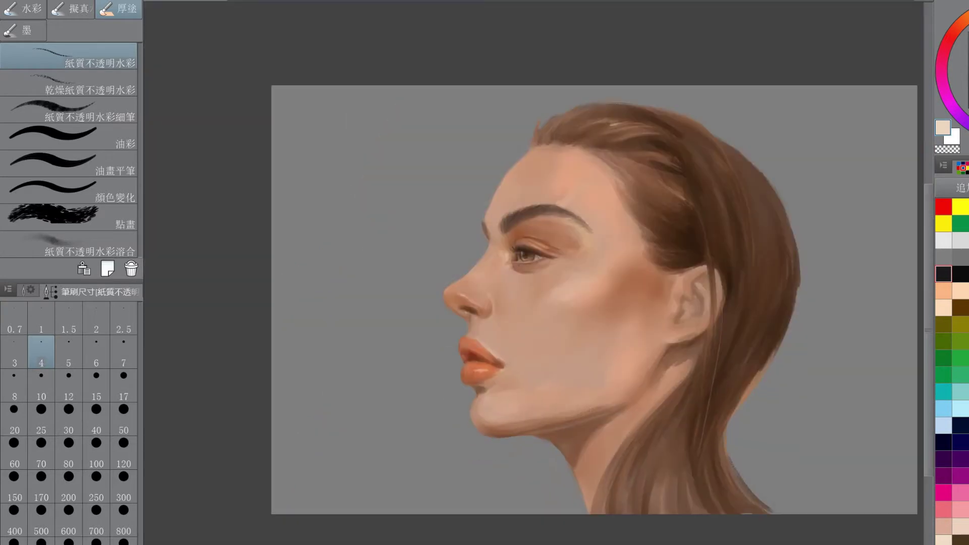
scroll(493, 288, "up", 6)
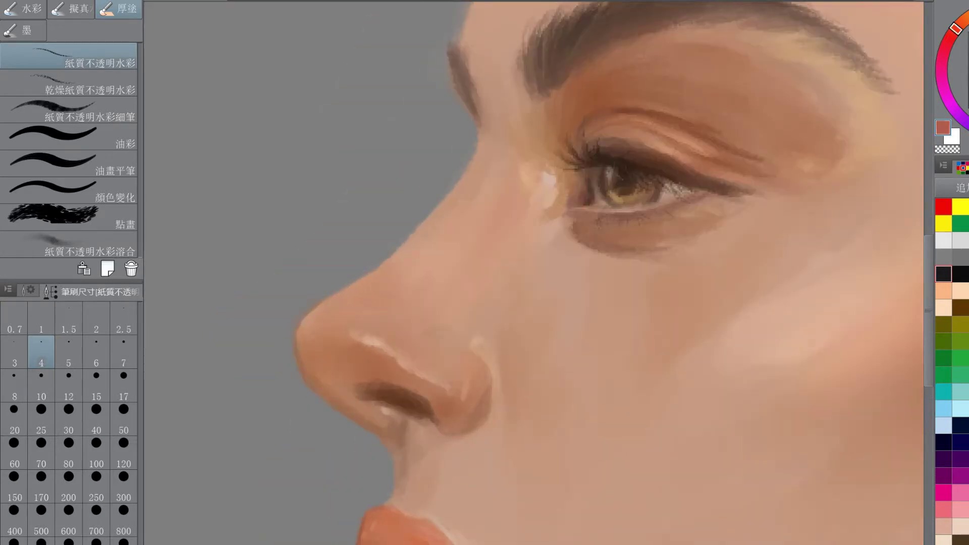
- Refine the nostril and the underside of the nose with reddish-brown strokes, using brush sizes 6 and 3
left_click(96, 352)
mouse_move(389, 411)
left_mouse_down()
mouse_move(412, 429)
mouse_move(384, 406)
mouse_move(400, 426)
mouse_move(414, 406)
mouse_move(439, 403)
left_mouse_up()
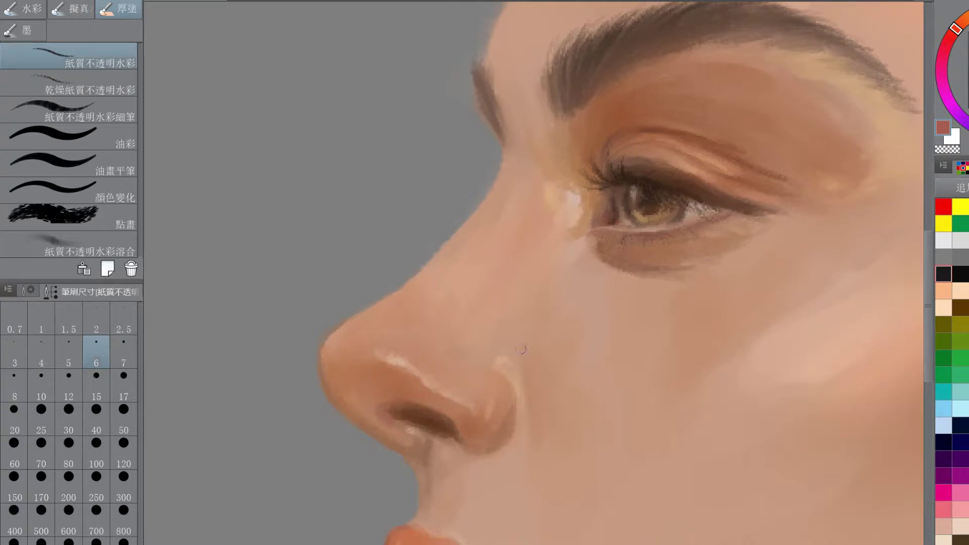
left_click(968, 91)
key("bracketleft")
key("bracketleft")
key("bracketleft")
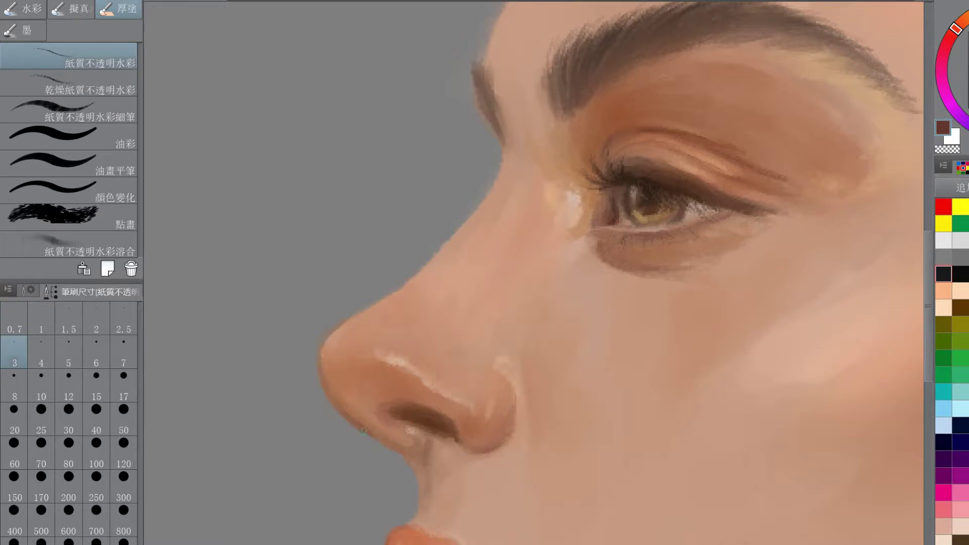
scroll(384, 288, "down", 4)
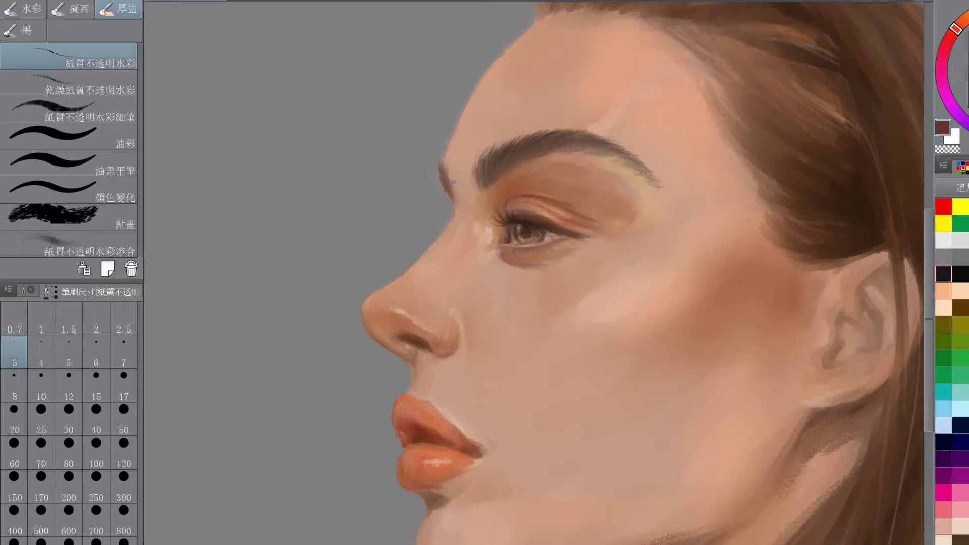
scroll(452, 218, "down", 3)
scroll(555, 306, "up", 3)
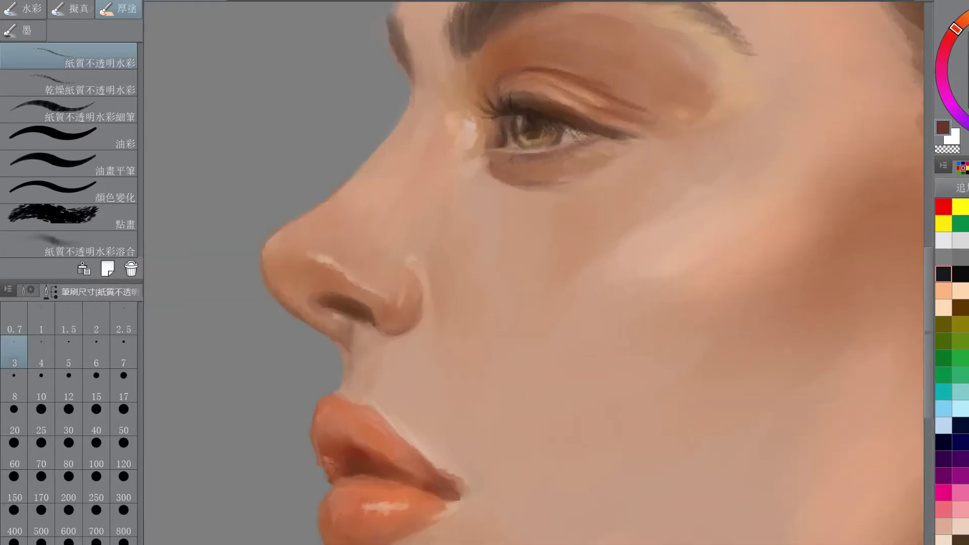
- Deepen the nostril and the shadow beneath the nose wing with dark brown strokes at brush size 6
left_click(968, 90)
left_click(96, 352)
left_click_drag(342, 303, 364, 312)
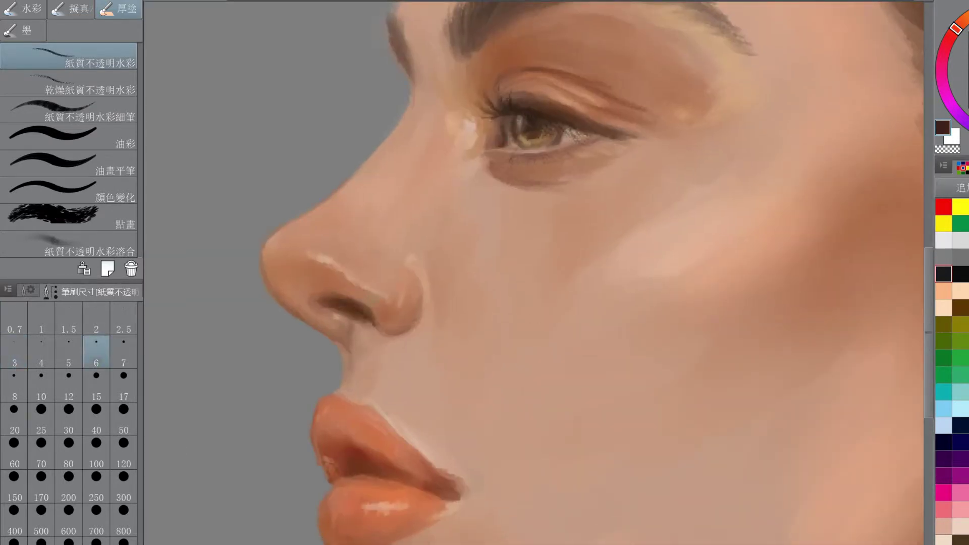
scroll(378, 341, "down", 2)
left_click(968, 74)
left_click_drag(671, 210, 657, 199)
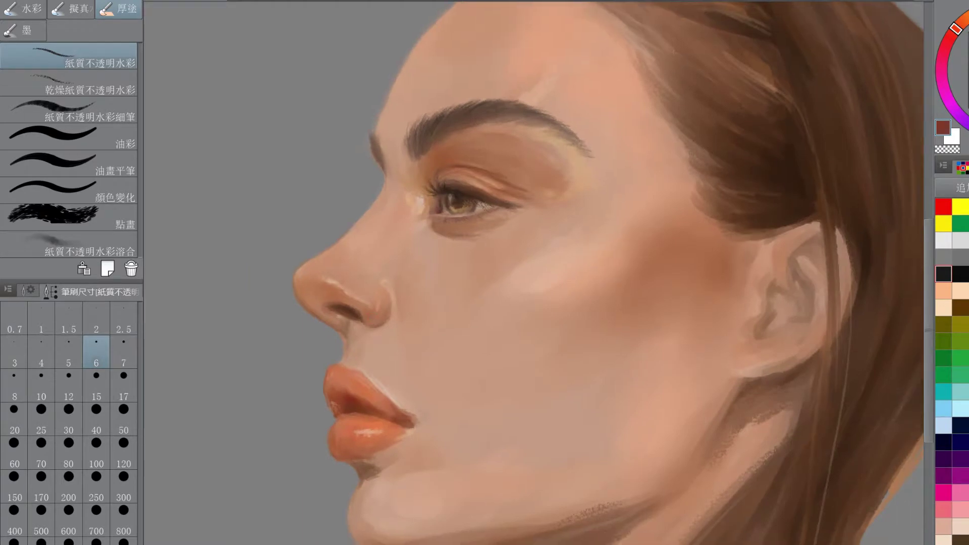
scroll(657, 199, "down", 2)
scroll(492, 350, "up", 2)
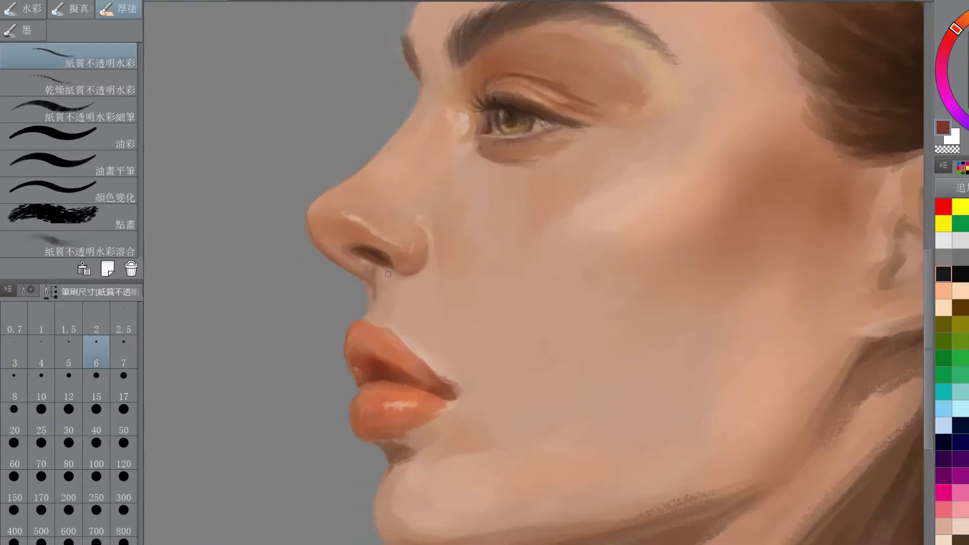
- Darken the front of the opening between the lips with deep reddish brown at brush size 5
left_click(968, 58)
left_click(968, 76)
key("bracketleft")
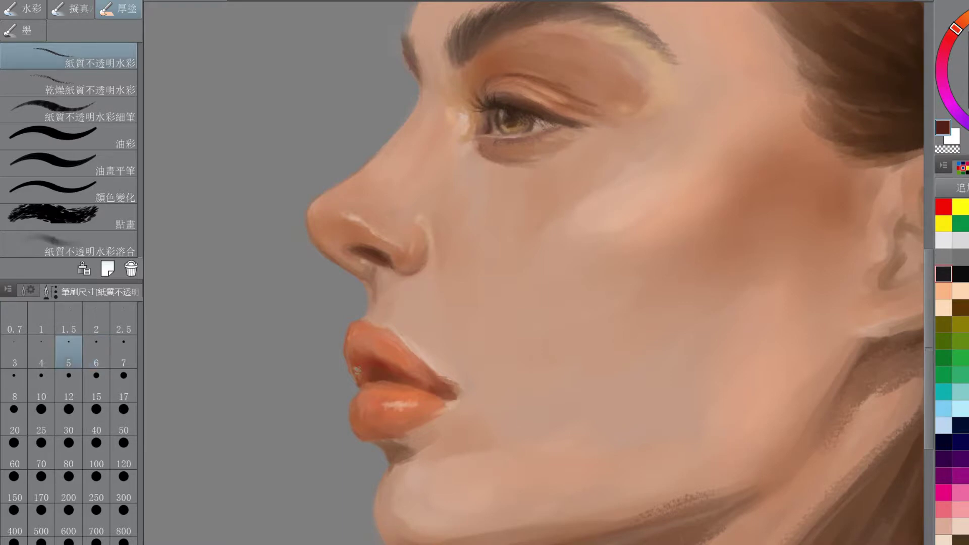
left_click_drag(360, 374, 386, 385)
scroll(392, 380, "down", 3)
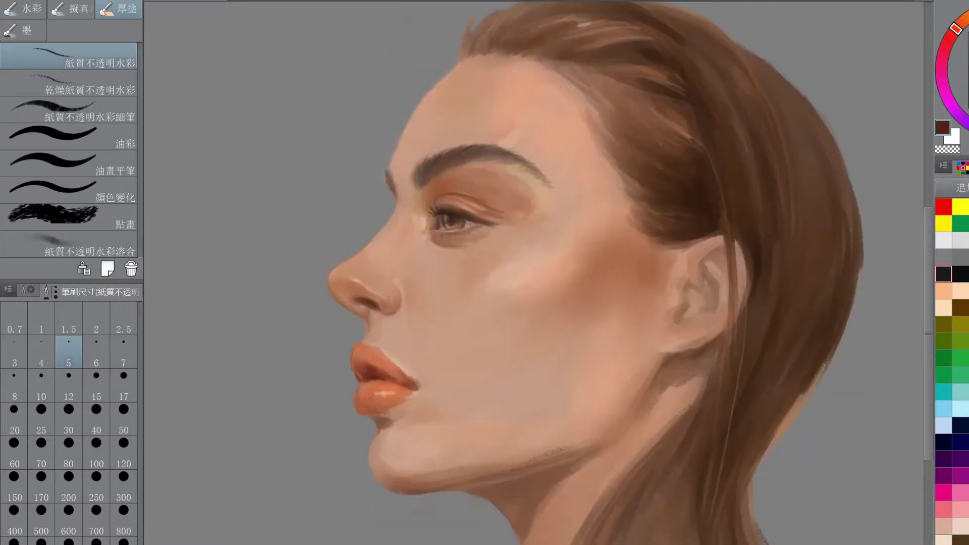
- Define the mouth corner and the line between the lips in deep reddish brown with brush size 4
scroll(428, 356, "up", 4)
key("bracketleft")
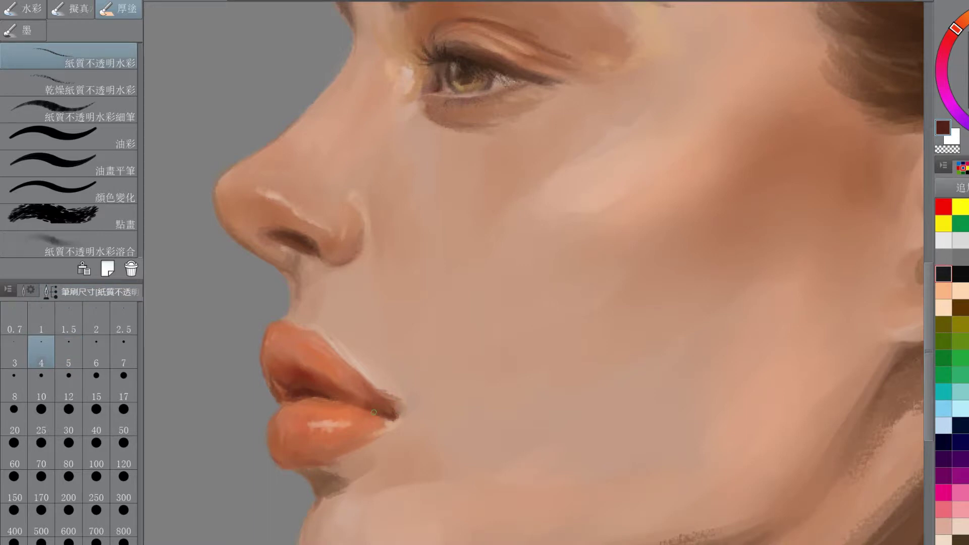
scroll(578, 223, "down", 5)
scroll(550, 253, "up", 3)
scroll(551, 252, "down", 3)
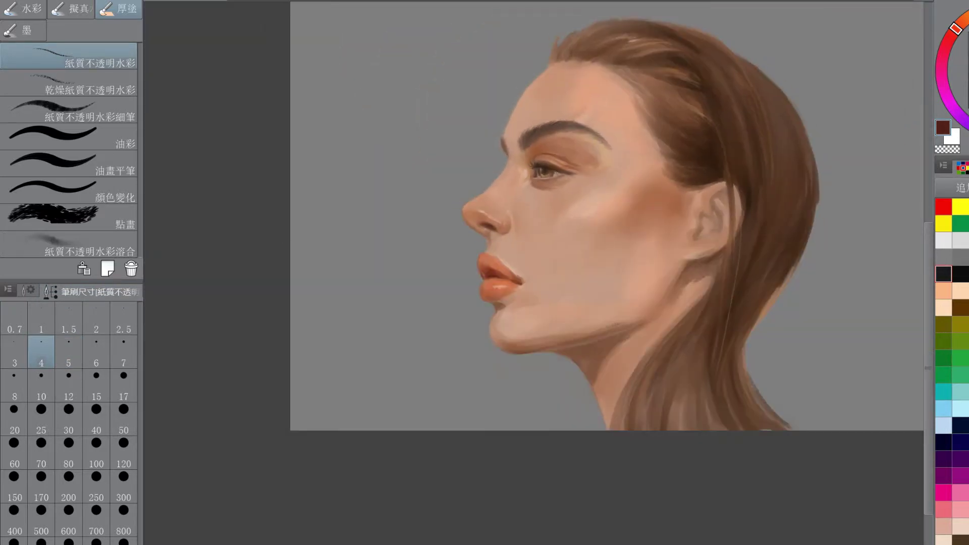
scroll(551, 253, "up", 6)
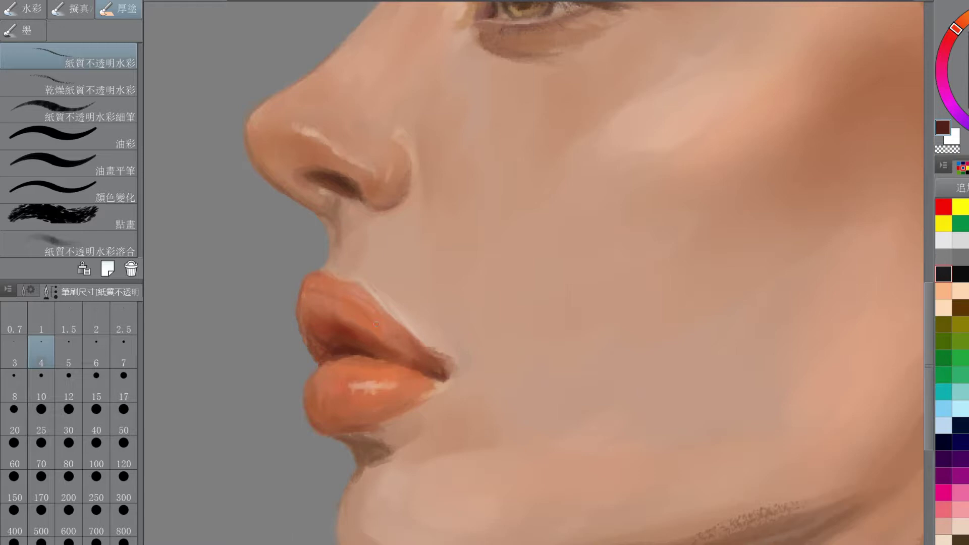
scroll(391, 337, "down", 4)
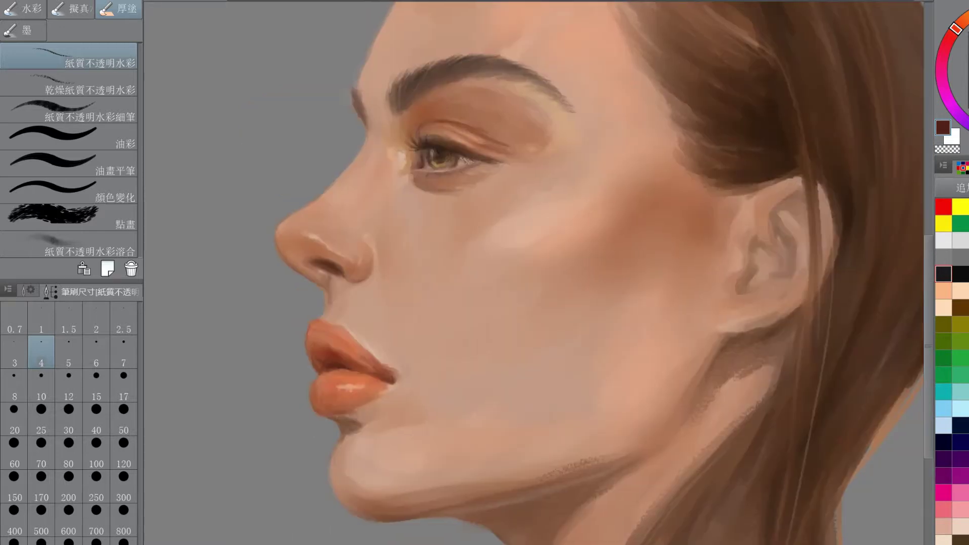
scroll(511, 280, "up", 4)
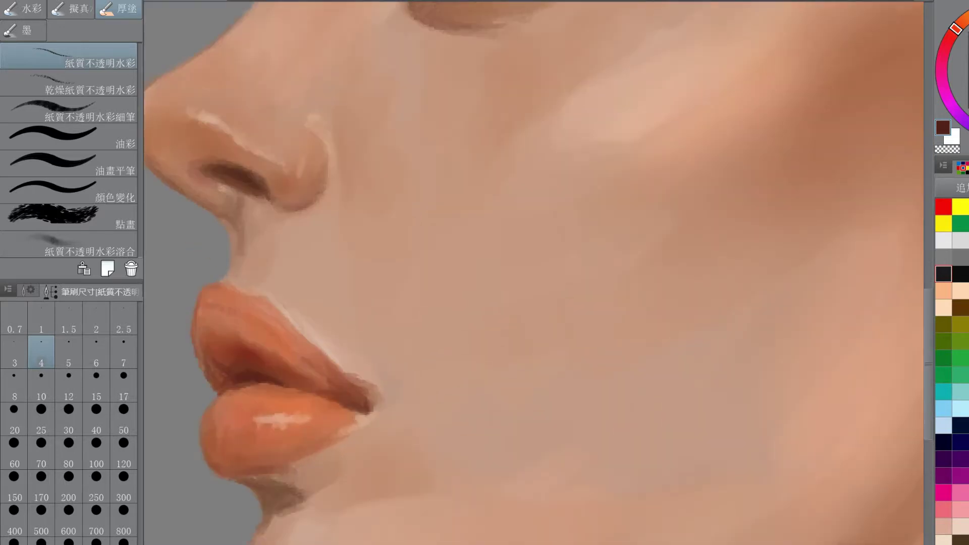
- Paint over the pale highlight on the lower lip with sampled lip colours at brush size 15
left_click(275, 419, "alt")
left_click(253, 416, "alt")
left_click(96, 385)
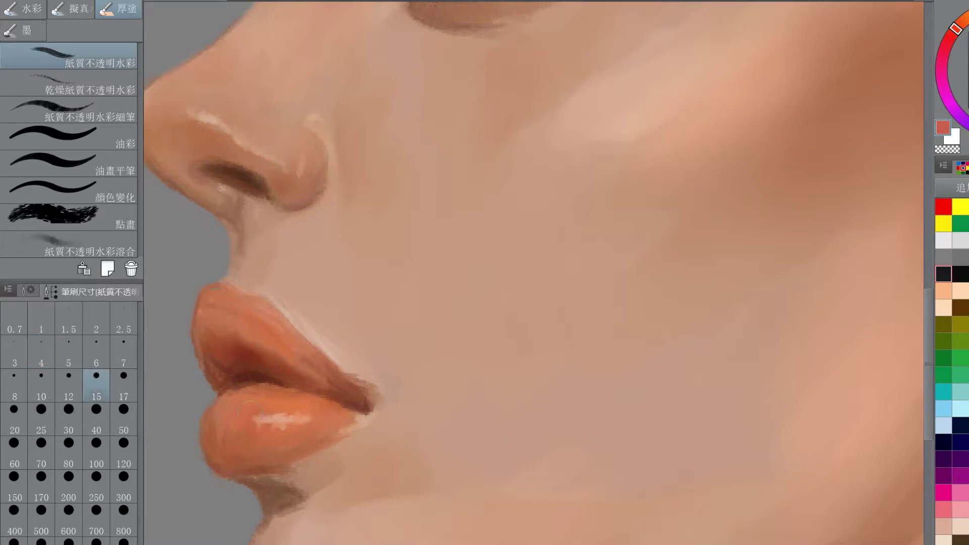
left_click_drag(257, 420, 321, 416)
left_click(338, 403, "alt")
key("bracketleft")
key("bracketleft")
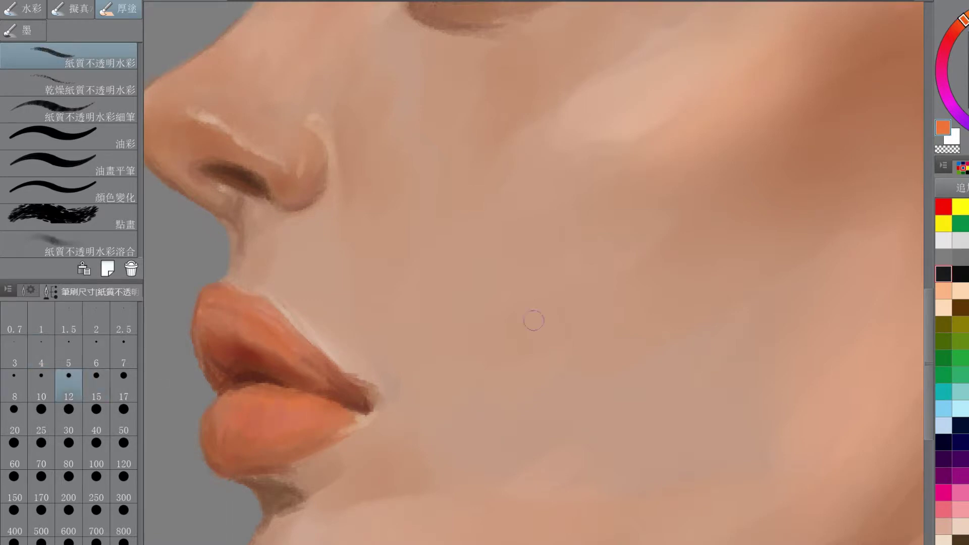
- Blend the upper part of the lower lip with sampled brown and orange tones at brush size 6
left_click(361, 378, "alt")
key("bracketleft")
key("bracketleft")
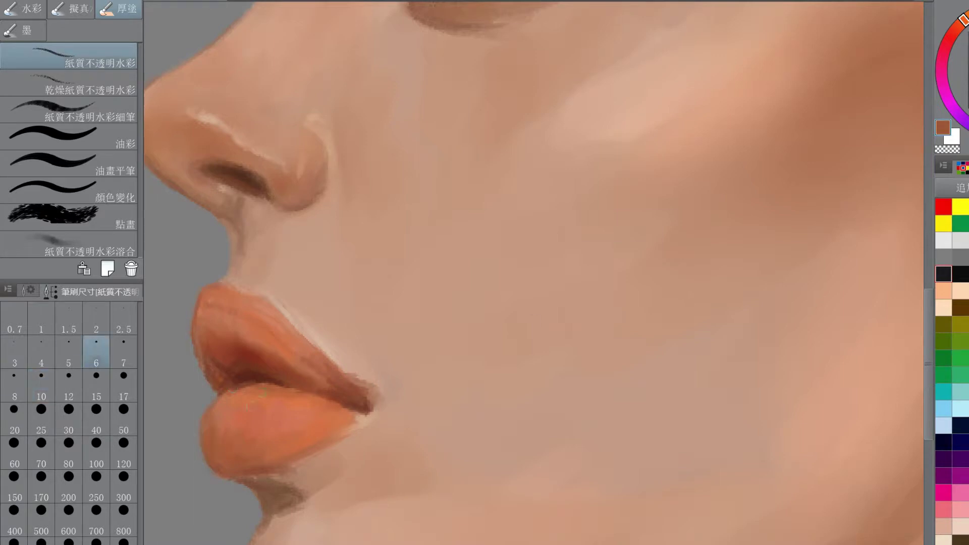
left_click(262, 392, "alt")
left_click_drag(250, 410, 347, 403)
key("ctrl+minus")
key("ctrl+minus")
left_click_drag(534, 273, 403, 347)
scroll(512, 253, "down", 3)
scroll(446, 264, "up", 4)
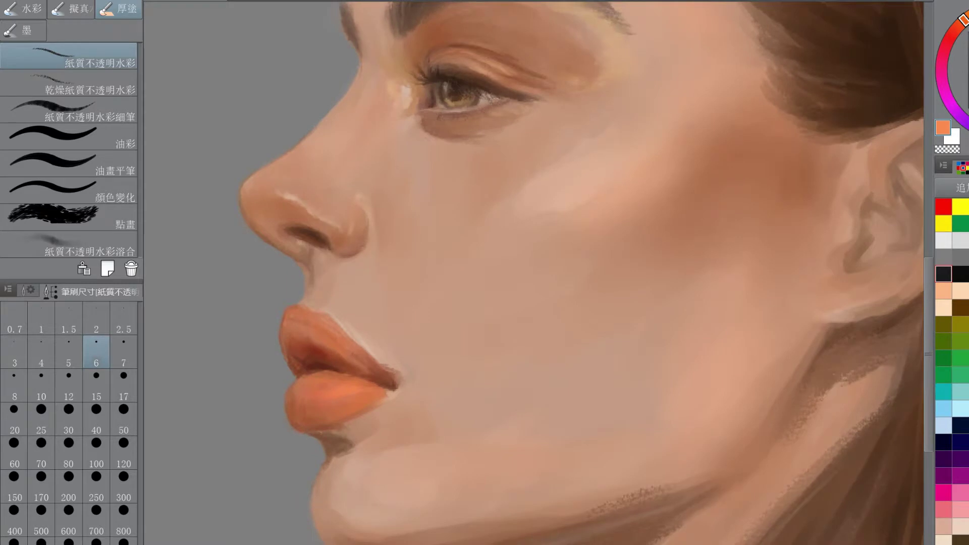
- Soften the mouth corner and the shadow beneath the lower lip with brush size 17
key("bracketright")
key("bracketright")
key("bracketright")
key("bracketright")
key("bracketright")
key("bracketright")
mouse_move(350, 347)
left_mouse_down()
mouse_move(398, 375)
mouse_move(397, 391)
left_mouse_up()
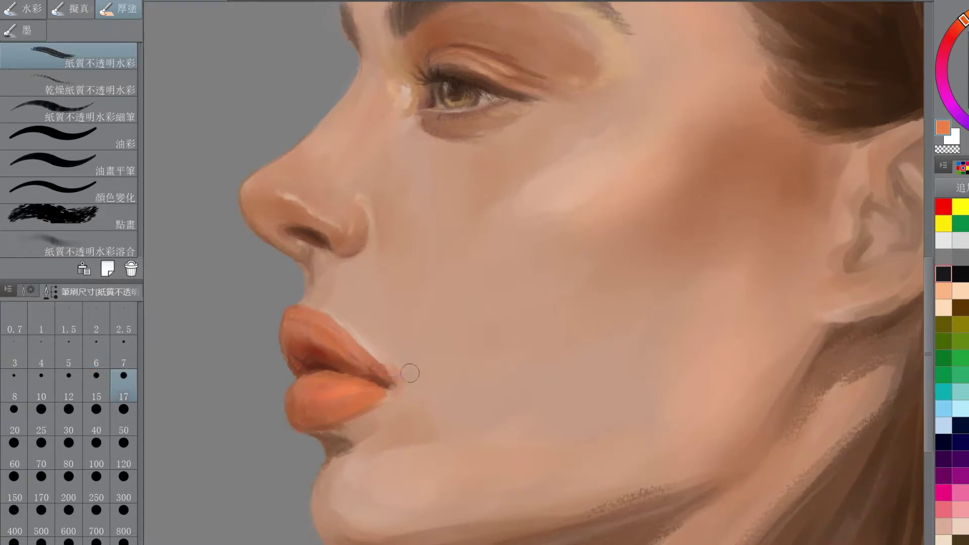
left_click_drag(325, 438, 356, 427)
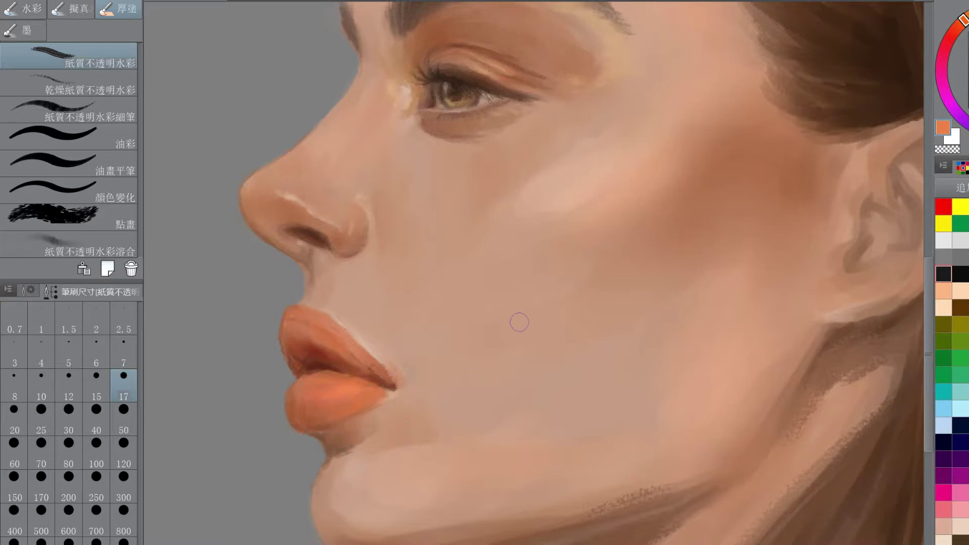
key("ctrl+0")
scroll(466, 293, "up", 8)
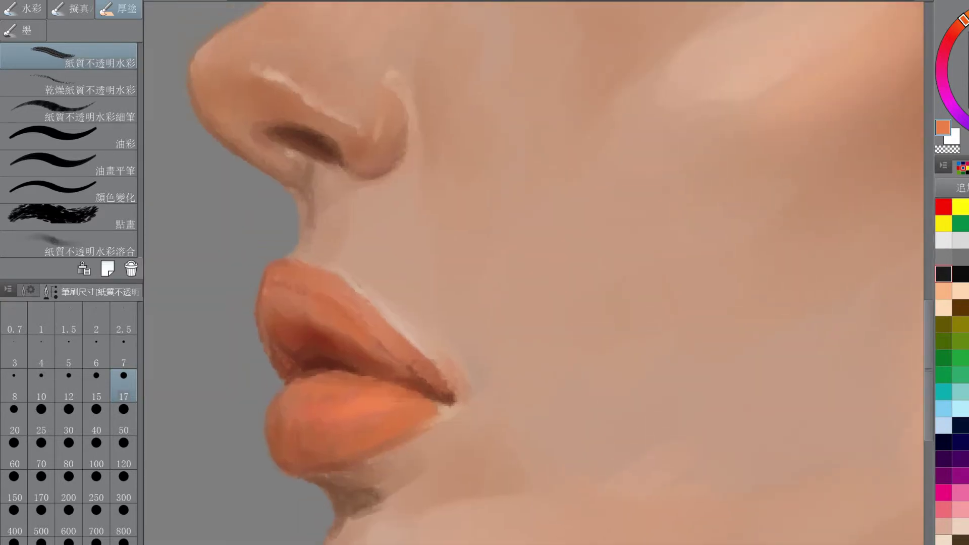
- Add fine pale pink highlight strokes to the lips with brush size 2.5
left_click(968, 35)
left_click(123, 319)
mouse_move(348, 416)
left_mouse_down()
mouse_move(335, 457)
mouse_move(357, 445)
left_mouse_up()
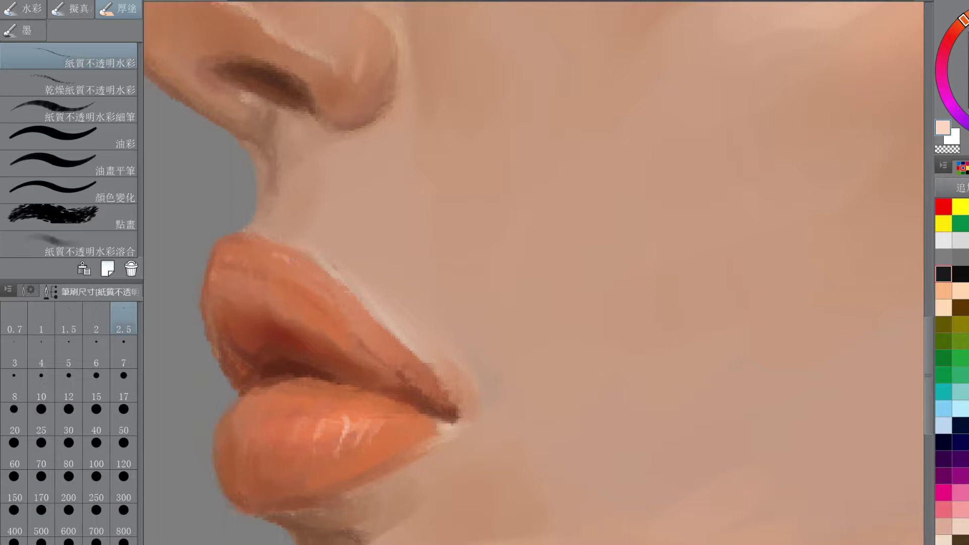
left_click_drag(325, 431, 340, 428)
scroll(621, 284, "down", 5)
left_click_drag(621, 284, 429, 408)
scroll(651, 277, "down", 1)
scroll(509, 392, "up", 4)
mouse_move(509, 392)
left_mouse_down()
mouse_move(532, 375)
mouse_move(521, 382)
left_mouse_up()
- Sample skin tones near the mouth and smooth the chin with brush size 40
left_click(409, 393, "alt")
left_click(399, 404, "alt")
key("bracketright")
key("bracketright")
key("bracketright")
key("bracketright")
key("bracketright")
key("bracketright")
key("bracketright")
key("bracketright")
key("bracketright")
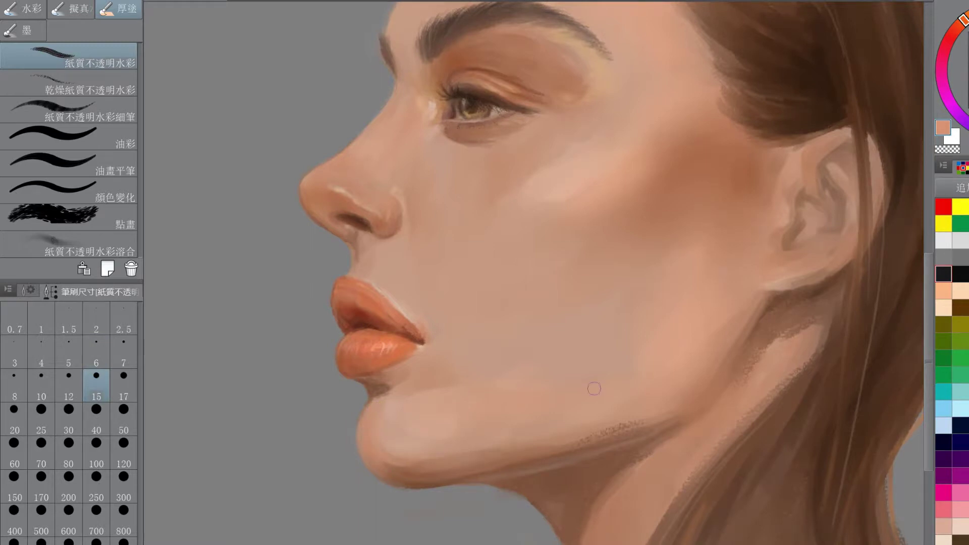
left_click(96, 419)
mouse_move(444, 403)
left_mouse_down()
mouse_move(458, 407)
mouse_move(443, 407)
mouse_move(429, 443)
left_mouse_up()
- Smooth the rough texture along the jawline and shade below the ear with sampled brown skin tones
left_click(707, 202, "alt")
left_click_drag(515, 436, 633, 422)
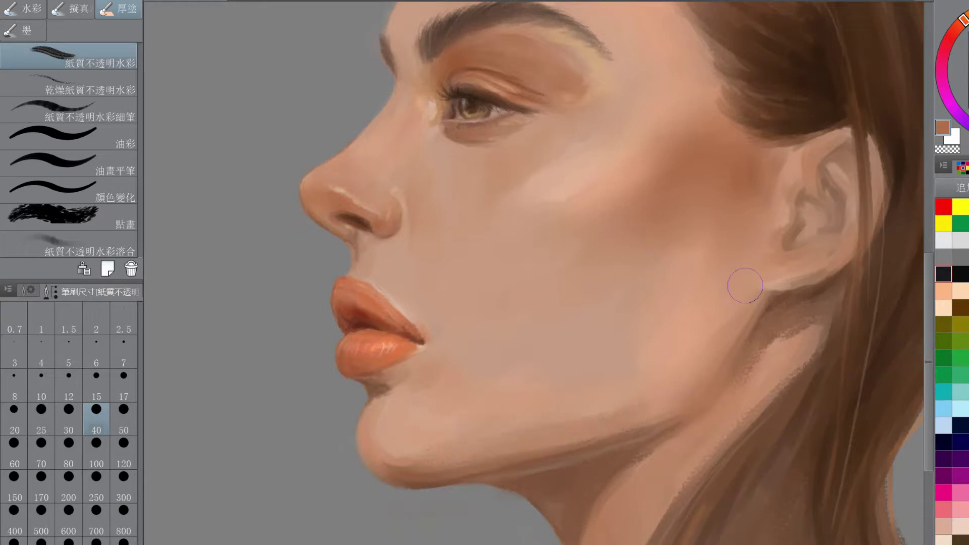
left_click(775, 311, "alt")
left_click_drag(777, 309, 788, 303)
- Set the brush to size 20.6, amount of paint 70 and color stretch 42, undoing the test stroke along the jaw
left_click(29, 291)
left_click(48, 423)
left_click_drag(50, 352, 53, 352)
left_click_drag(695, 403, 470, 460)
key("ctrl+z")
left_click(60, 378)
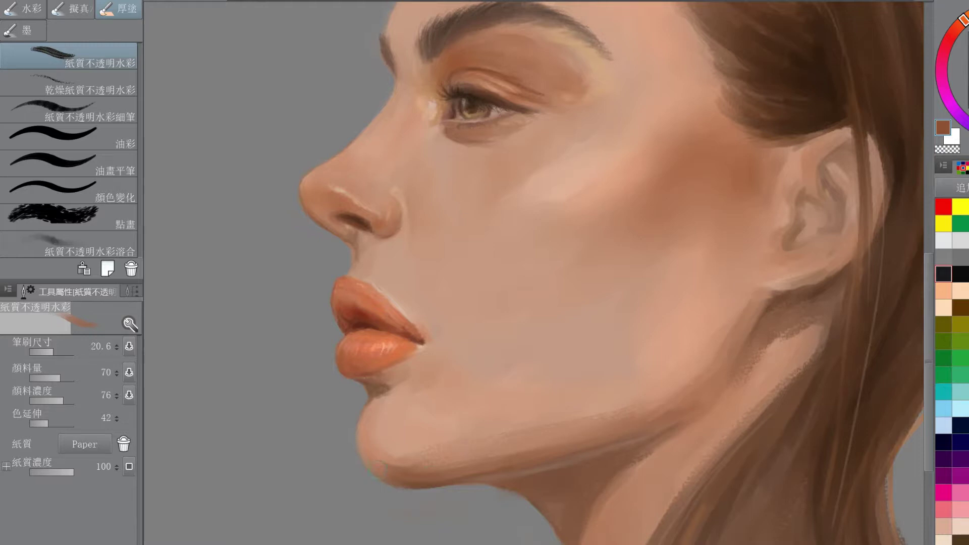
- Shade the front of the neck and the area beneath the jaw with brown strokes at brush size 20.6
scroll(620, 320, "down", 3)
scroll(659, 322, "up", 3)
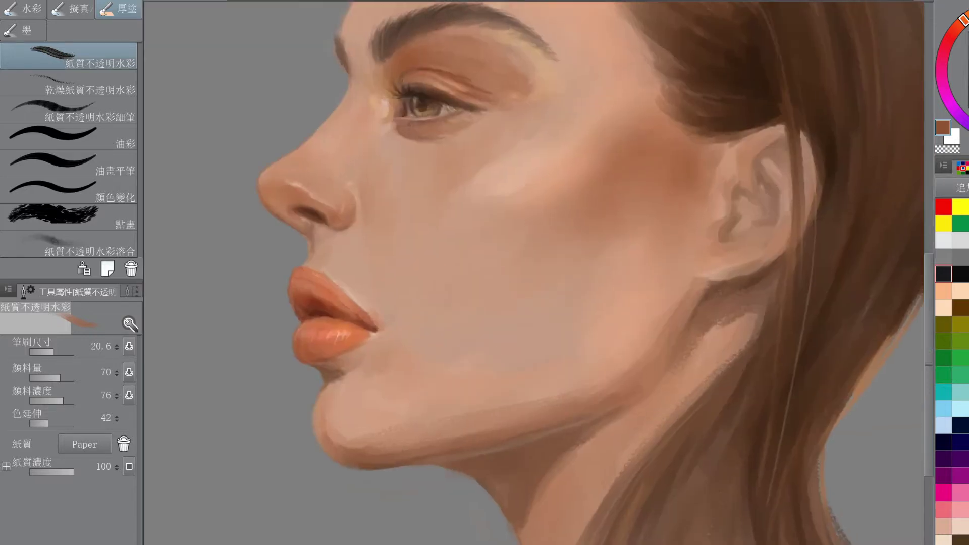
left_click_drag(541, 484, 529, 542)
left_click_drag(571, 457, 636, 408)
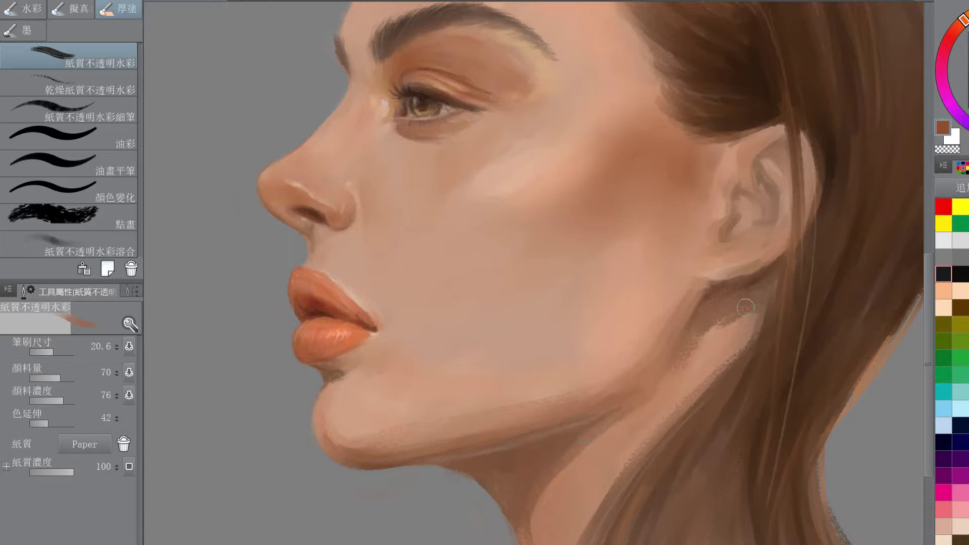
- Tint the neck from below the ear down along the hair with warm ochre-orange at brush size 20.6
left_click(968, 15)
left_click_drag(673, 380, 609, 430)
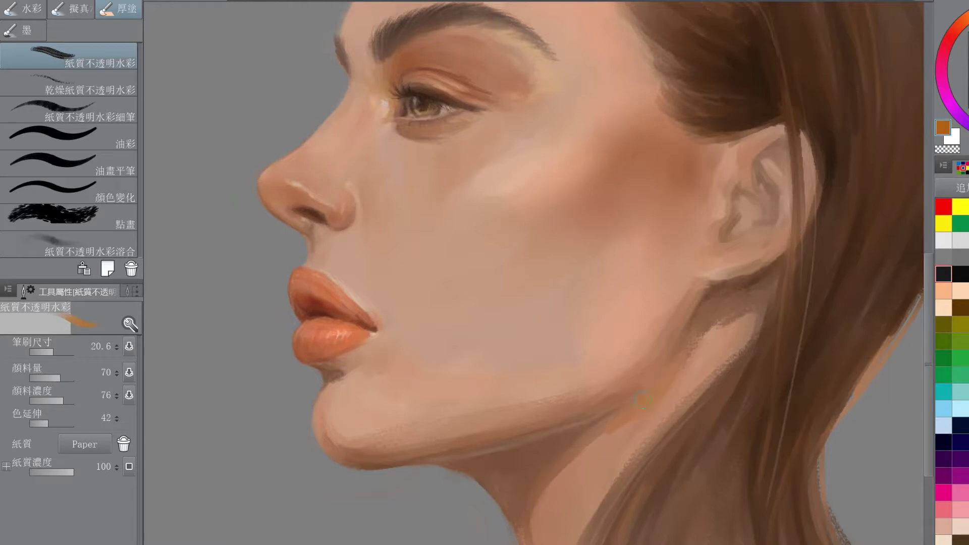
left_click_drag(662, 379, 713, 336)
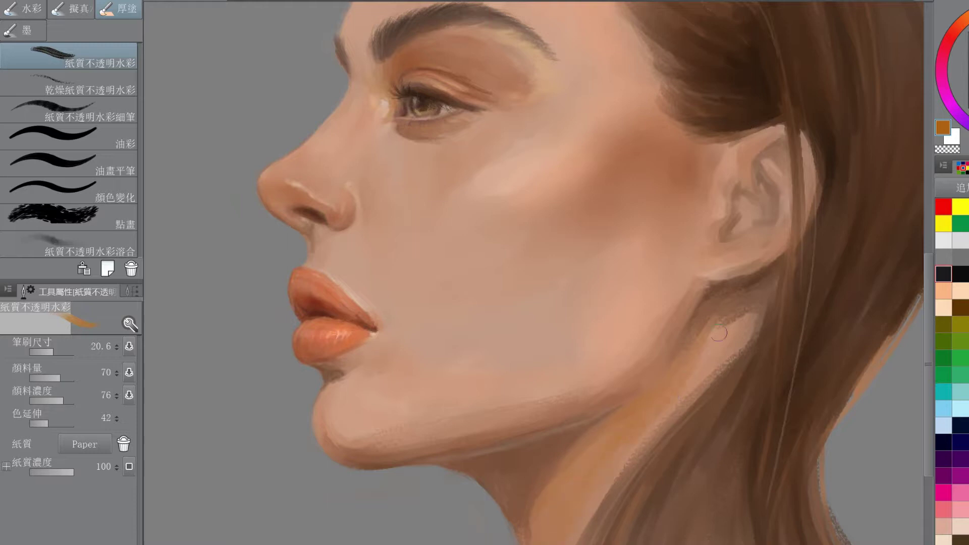
key("ctrl+0")
left_click_drag(657, 253, 606, 308)
key("ctrl+plus")
key("bracketright")
key("bracketright")
key("bracketright")
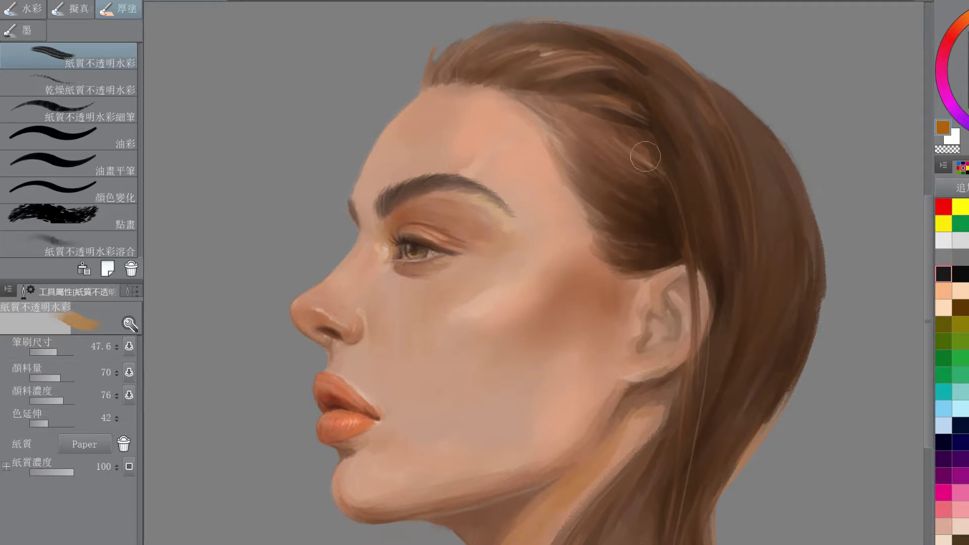
key("bracketleft")
key("bracketleft")
key("bracketleft")
left_click(132, 292)
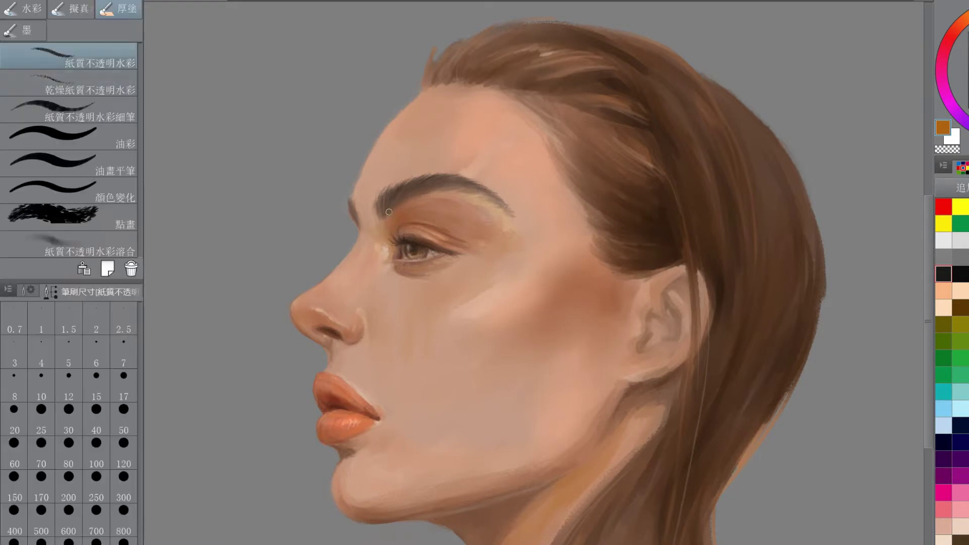
key("bracketright")
key("ctrl+z")
- Paint a lavender tint along the front edge of the forehead with brush size 30
left_click(968, 65)
left_click(968, 129)
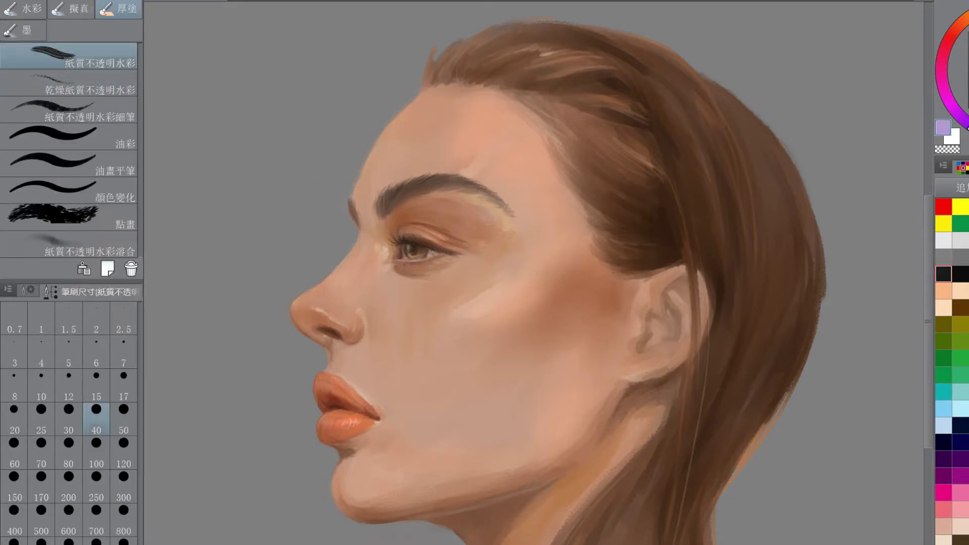
key("bracketleft")
left_click_drag(390, 127, 371, 160)
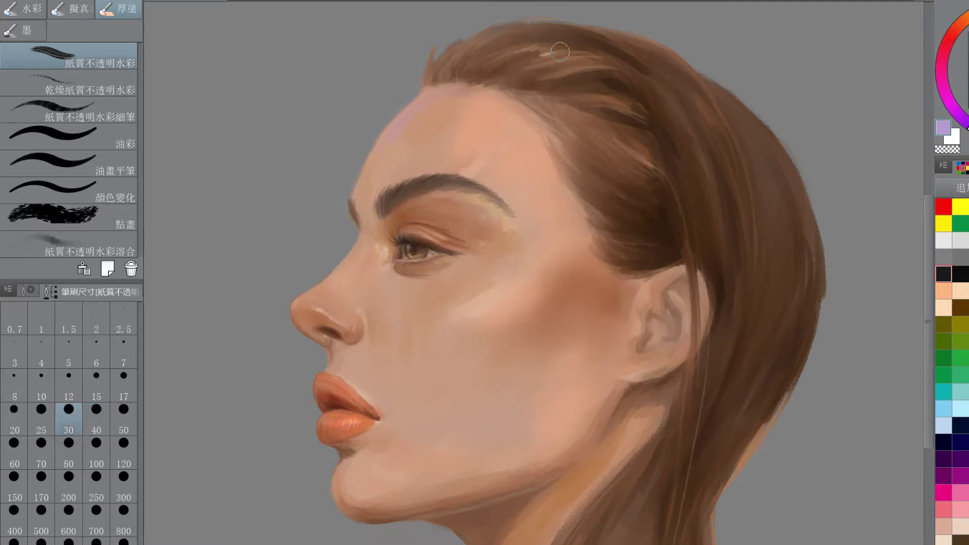
- Tint the skin under the eye and on the upper cheek with pale lavender, reducing the brush from size 30 to 17
mouse_move(443, 284)
left_mouse_down()
mouse_move(408, 284)
mouse_move(434, 270)
mouse_move(396, 301)
left_mouse_up()
key("bracketleft")
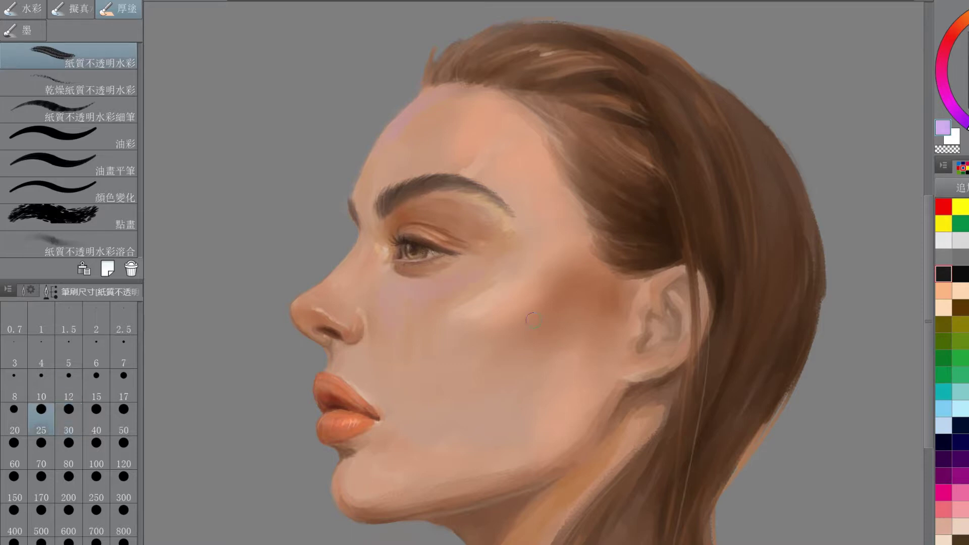
key("bracketleft")
key("bracketleft")
left_click_drag(453, 285, 480, 264)
scroll(536, 283, "down", 5)
scroll(550, 321, "up", 4)
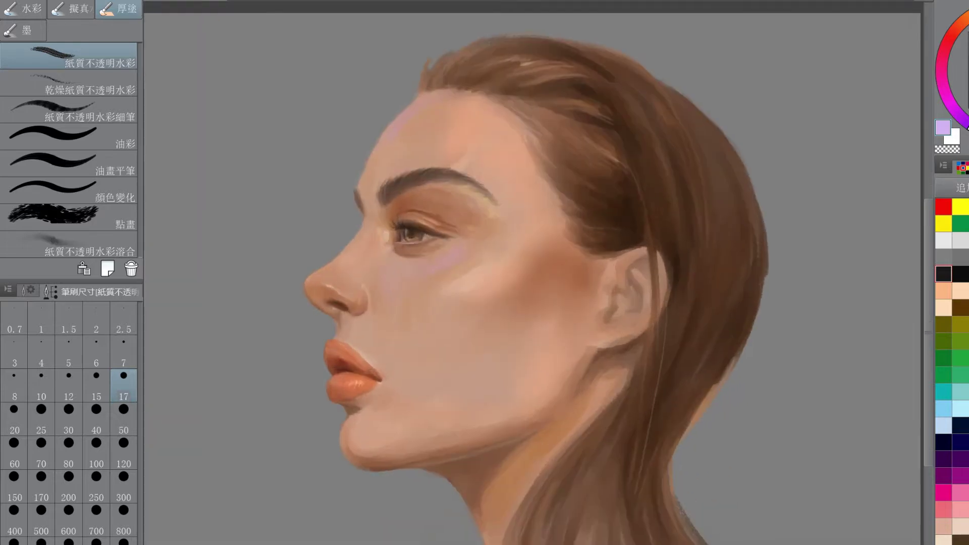
- Paint a thin lavender edge along the jawline at brush size 5, then warm the forehead and temple with pale yellow-orange at size 15
left_click(69, 348)
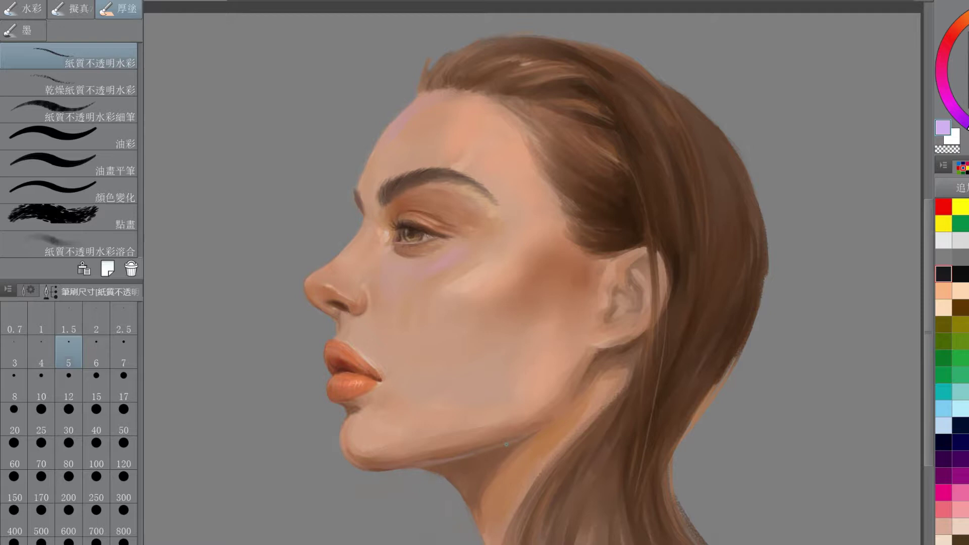
left_click(967, 291)
left_click(96, 385)
left_click(123, 418)
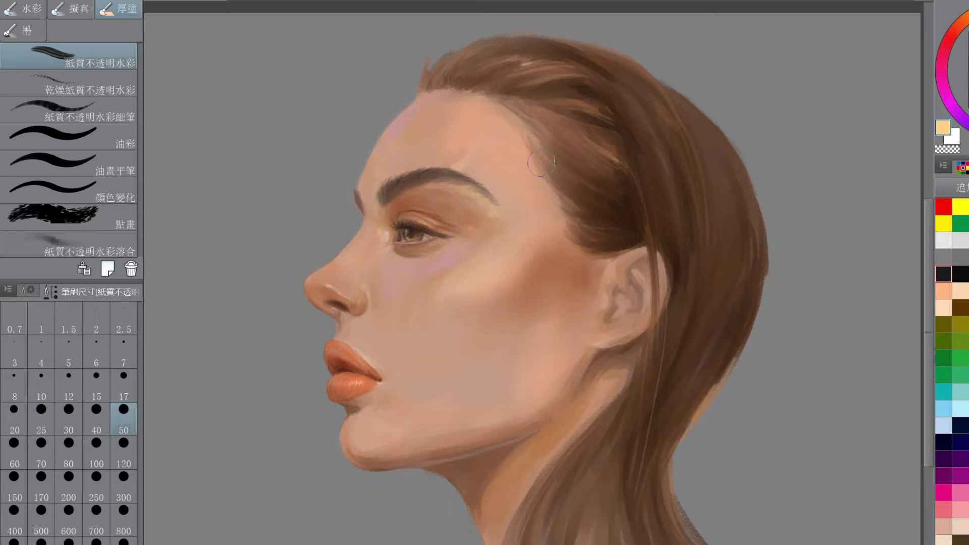
key("bracketleft")
key("bracketleft")
key("bracketleft")
key("bracketleft")
key("bracketleft")
key("bracketleft")
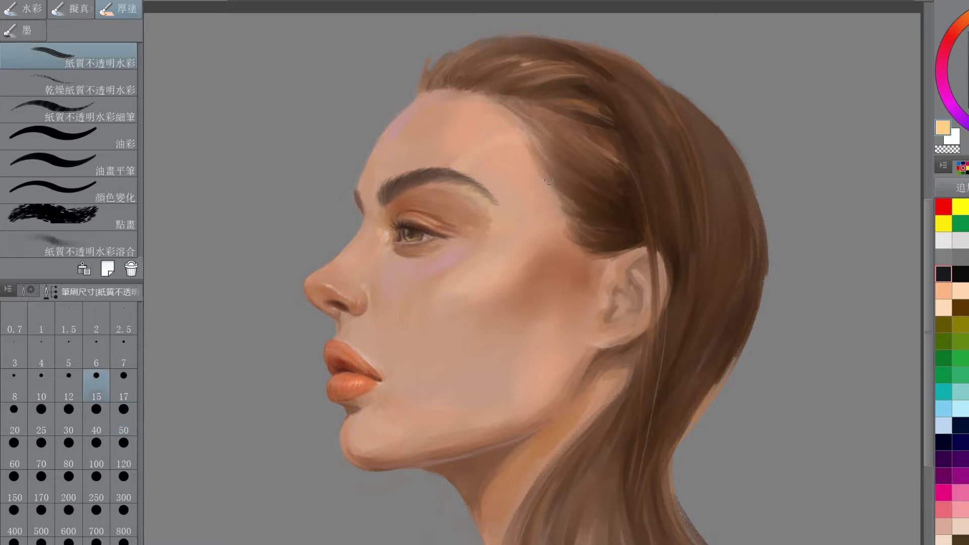
- Warm the shaded cheekbone hollow in front of the ear with ochre-brown at brush size 40
left_click(600, 226, "alt")
key("bracketright")
key("bracketright")
key("bracketright")
key("bracketright")
key("bracketright")
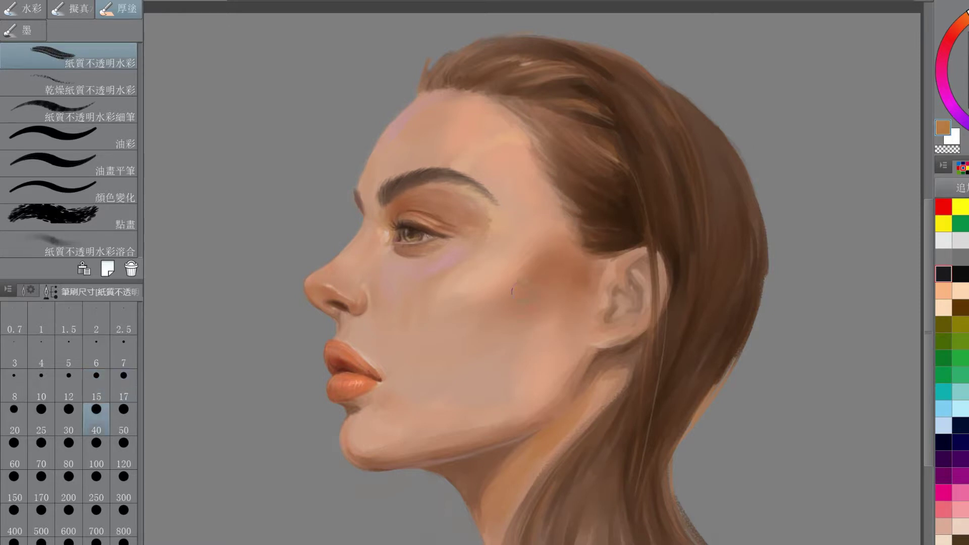
left_click(566, 251, "alt")
- Shade the lower cheek and the area below the cheekbone with muted brown at brush size 50
left_click(533, 321, "alt")
key("bracketright")
left_click_drag(559, 331, 532, 387)
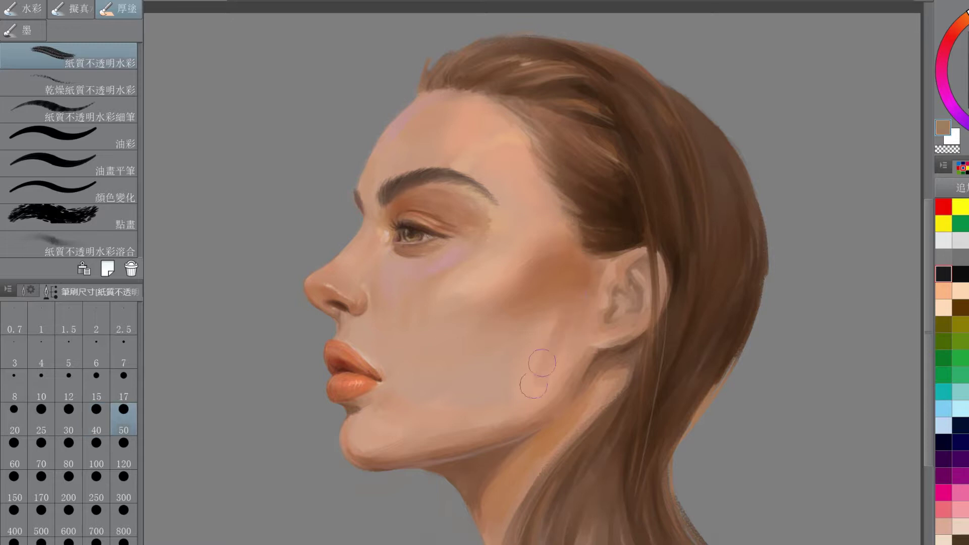
left_click_drag(559, 329, 565, 380)
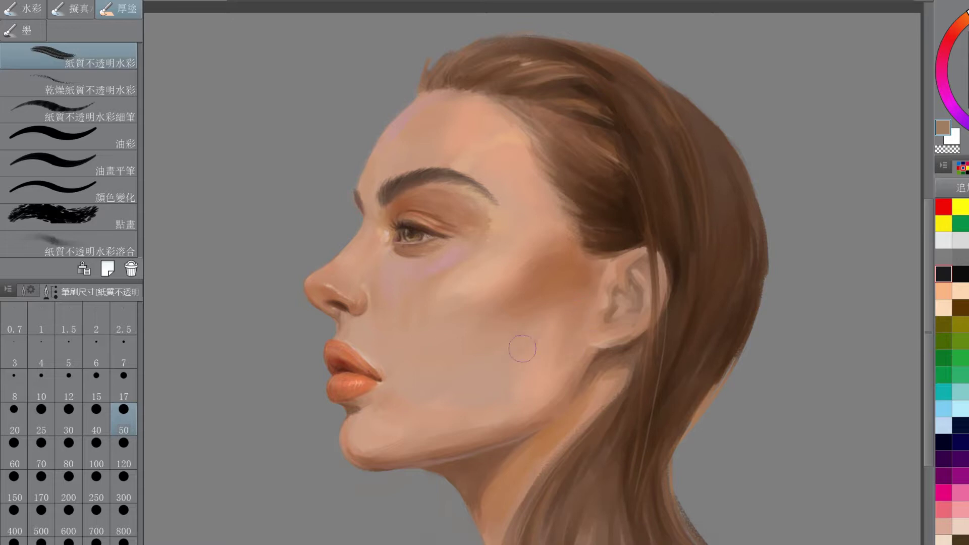
left_click_drag(484, 292, 500, 304)
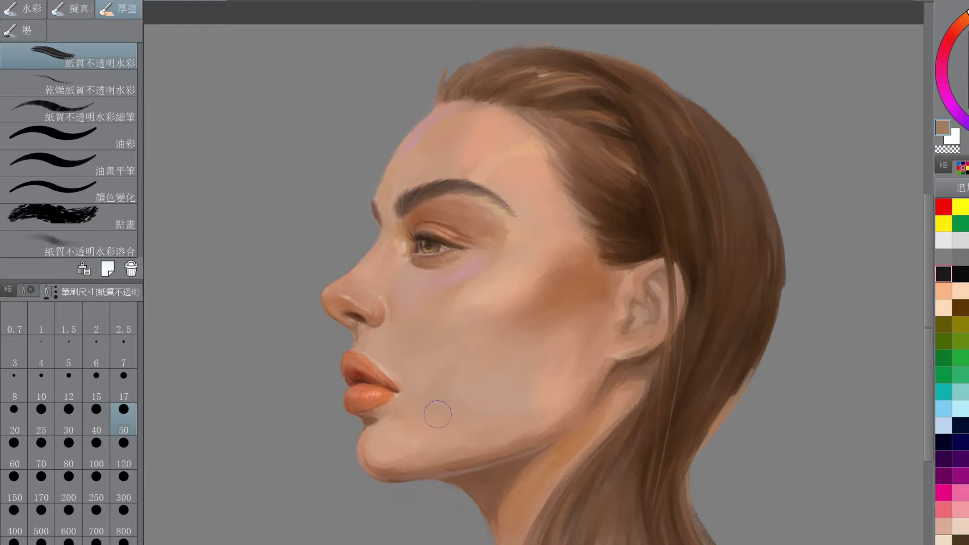
- Turn off the layer's transparency lock and widen the hair along the back of the head with sampled brown at brush size 40
scroll(376, 374, "down", 6)
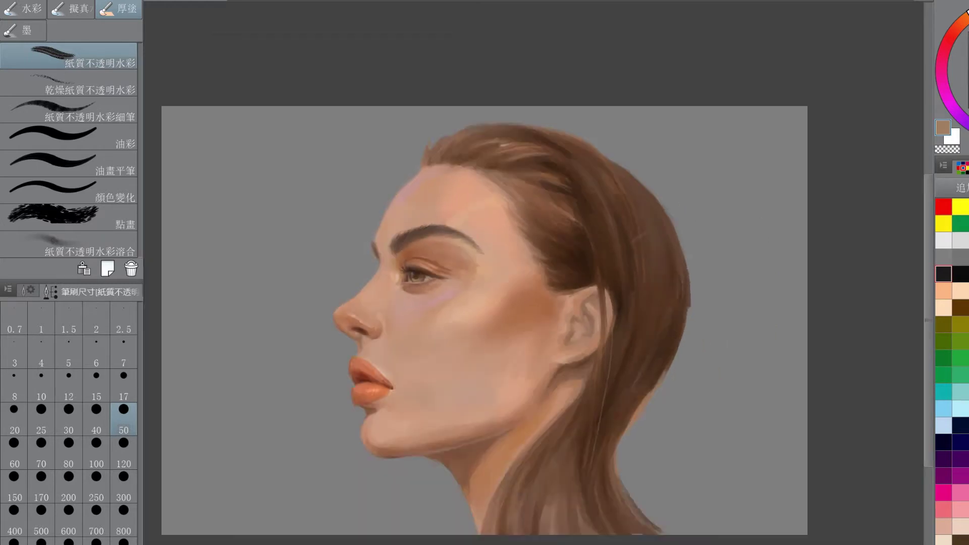
scroll(640, 261, "up", 3)
left_click(656, 251, "alt")
key("[")
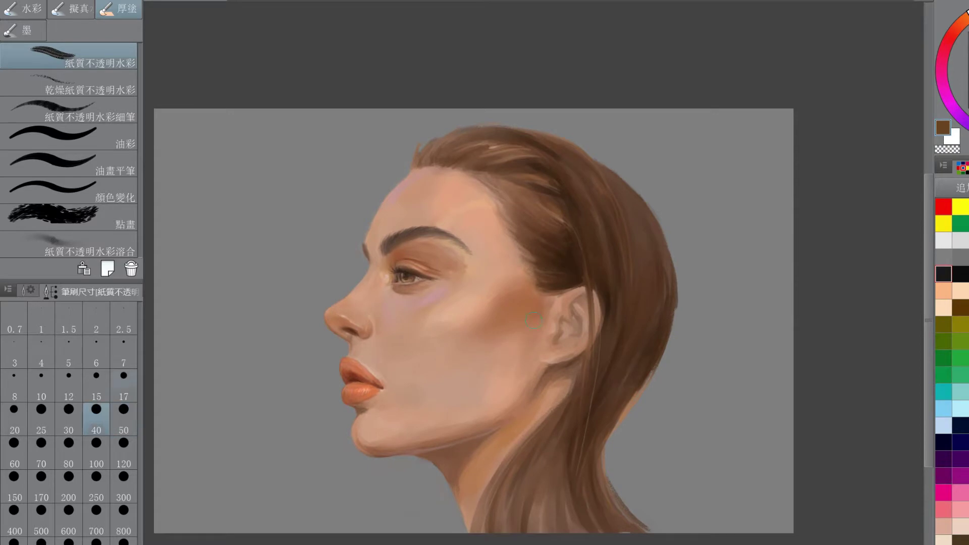
left_click_drag(643, 144, 670, 163)
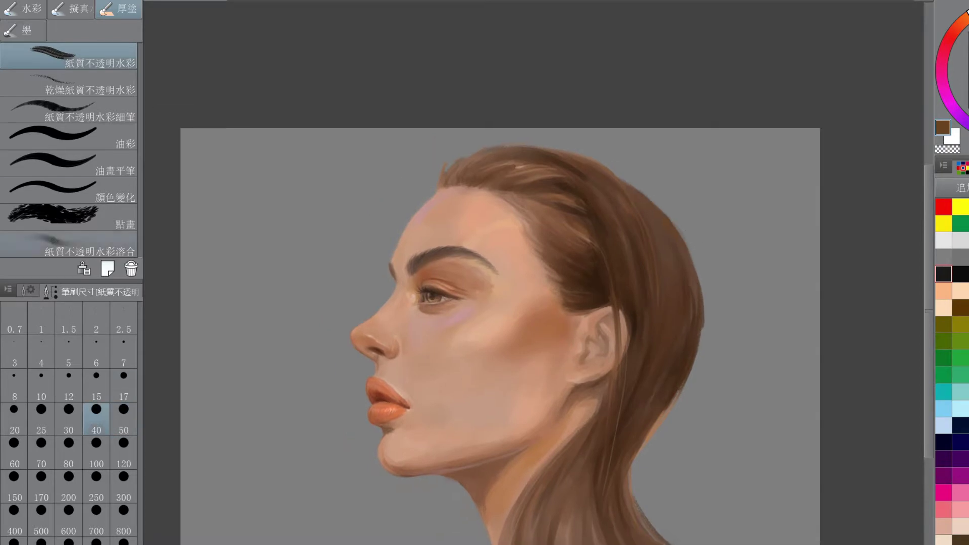
left_click(103, 29)
mouse_move(613, 177)
left_mouse_down()
mouse_move(656, 205)
mouse_move(695, 267)
left_mouse_up()
left_click_drag(670, 215, 693, 361)
mouse_move(703, 286)
left_mouse_down()
mouse_move(690, 375)
mouse_move(641, 456)
left_mouse_up()
left_click_drag(687, 383, 630, 491)
mouse_move(604, 173)
left_mouse_down()
mouse_move(635, 184)
mouse_move(682, 234)
mouse_move(709, 311)
mouse_move(596, 536)
mouse_move(549, 486)
left_mouse_up()
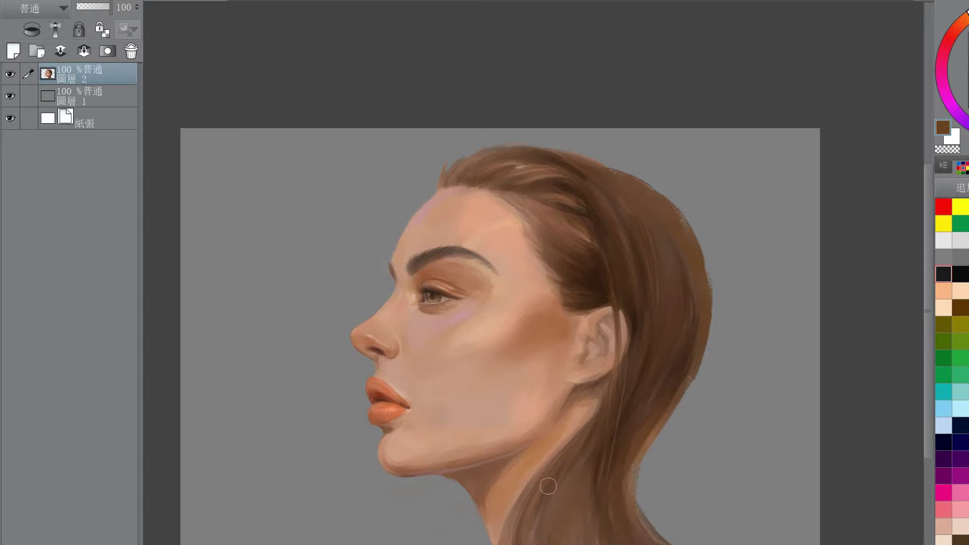
- Extend the hair volume above the forehead and over the crown with brown strokes, rounding the back outline
mouse_move(498, 147)
left_mouse_down()
mouse_move(598, 172)
mouse_move(631, 205)
mouse_move(462, 154)
mouse_move(441, 185)
mouse_move(474, 158)
left_mouse_up()
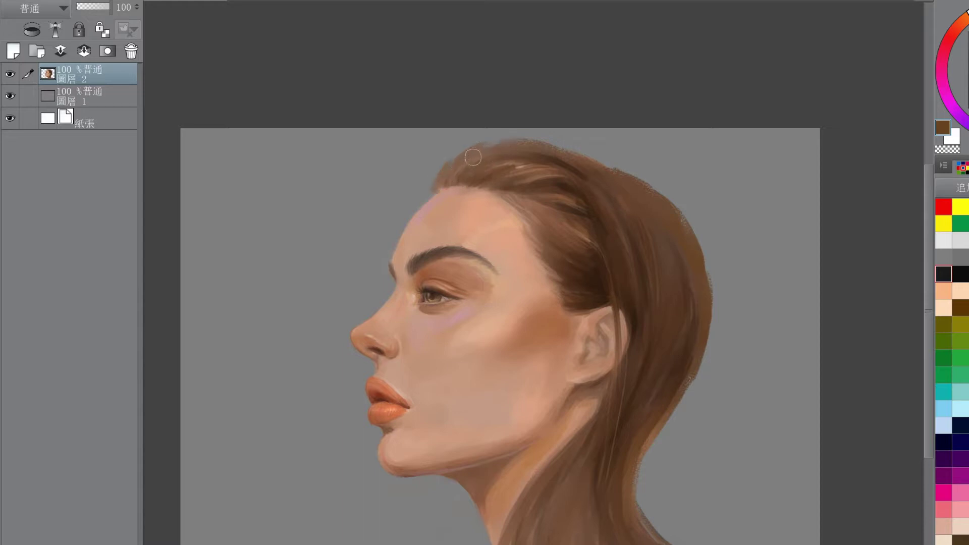
mouse_move(596, 171)
left_mouse_down()
mouse_move(699, 192)
mouse_move(573, 164)
mouse_move(645, 188)
mouse_move(702, 246)
mouse_move(671, 207)
mouse_move(706, 303)
mouse_move(705, 331)
left_mouse_up()
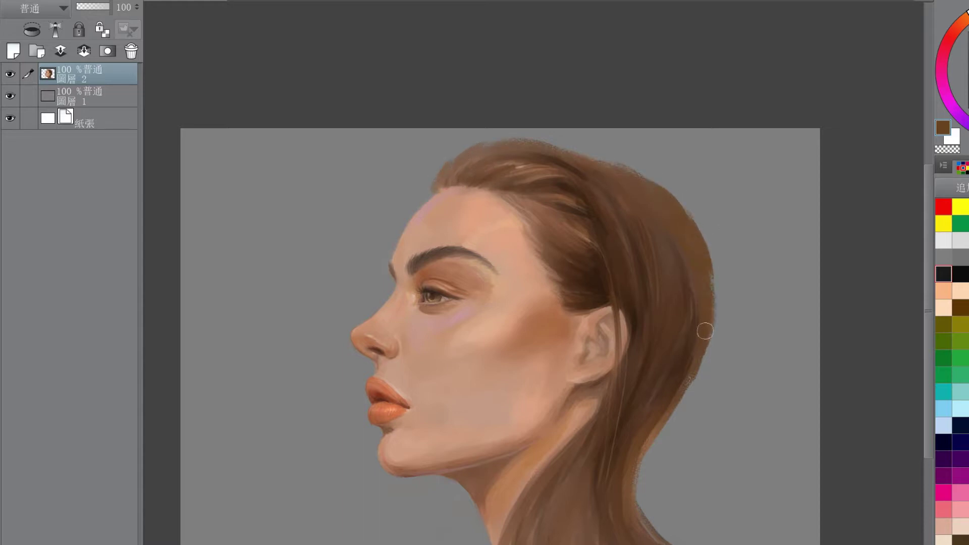
mouse_move(619, 168)
left_mouse_down()
mouse_move(563, 170)
mouse_move(574, 154)
left_mouse_up()
left_click_drag(668, 404, 647, 439)
scroll(587, 321, "up", 2)
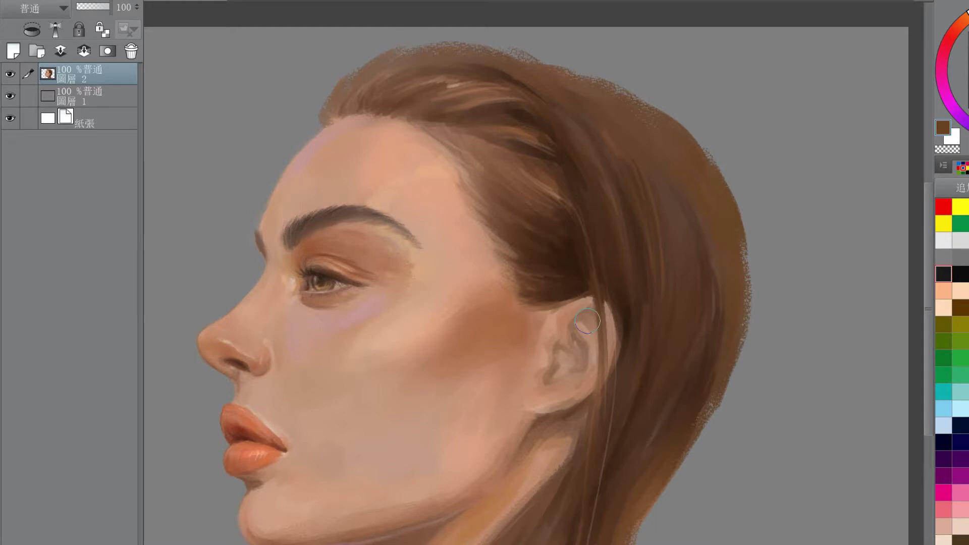
- Define the ear's inner folds with dark reddish brown, using brush size 10 and a darker tone at size 7
left_click(69, 386)
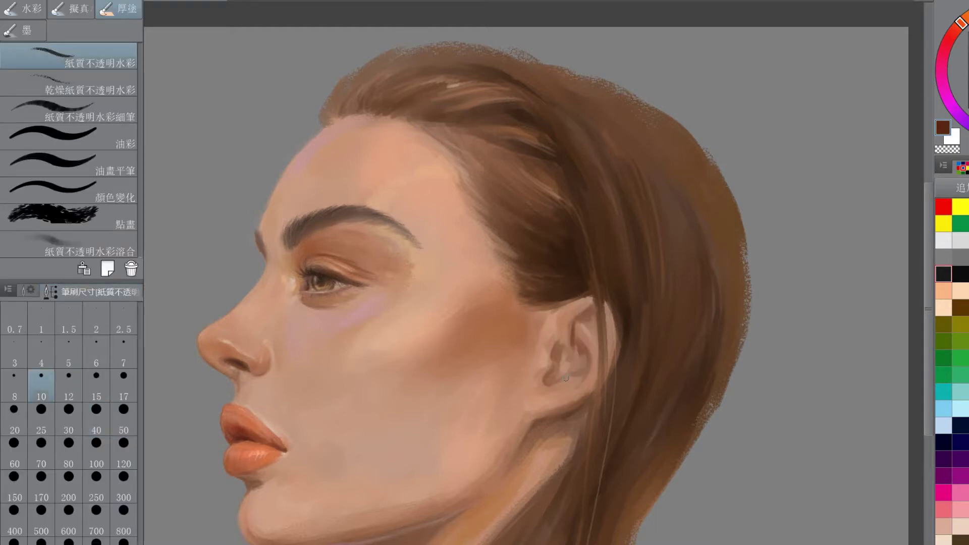
left_click_drag(572, 357, 565, 369)
left_click(968, 101)
left_click(124, 352)
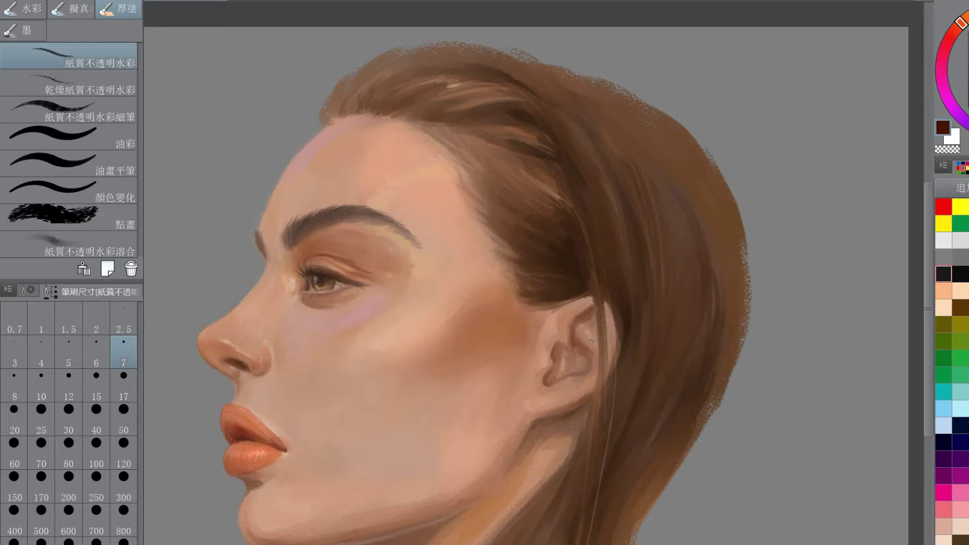
- Tint the ear's inner rim and the skin around its hollow with reddish brown at brush size 15
scroll(679, 229, "down", 3)
scroll(701, 241, "up", 2)
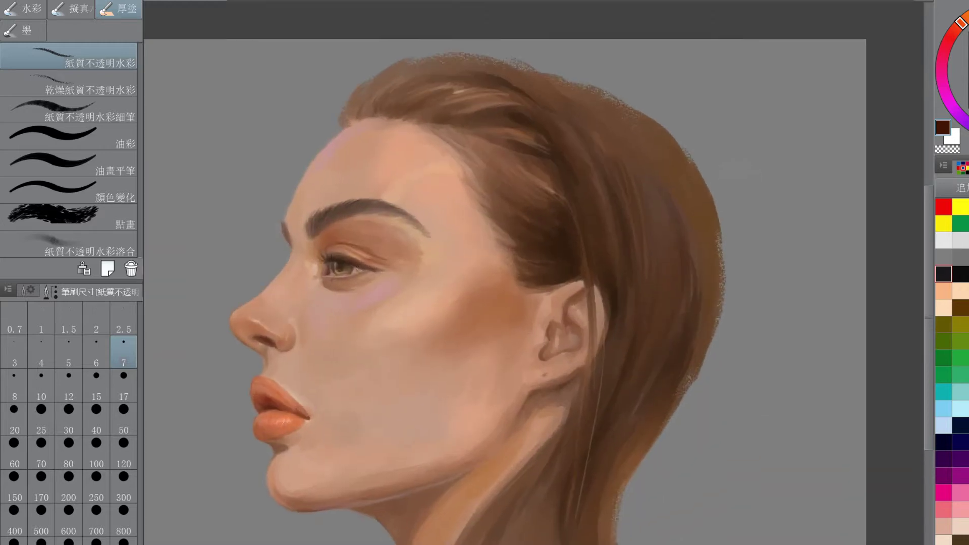
left_click(96, 386)
left_click(968, 63)
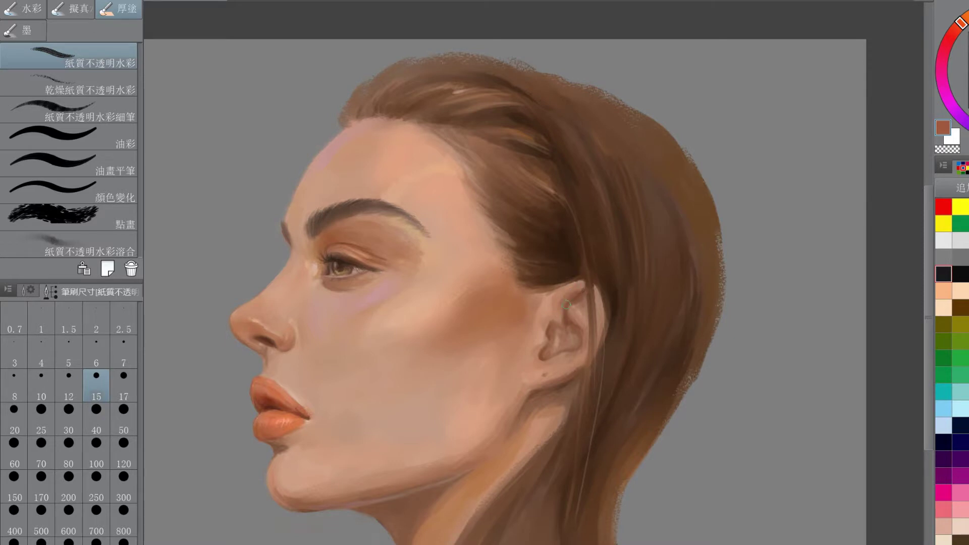
mouse_move(600, 321)
left_mouse_down()
mouse_move(581, 299)
mouse_move(590, 325)
left_mouse_up()
left_click_drag(554, 314, 549, 309)
left_click_drag(535, 342, 550, 322)
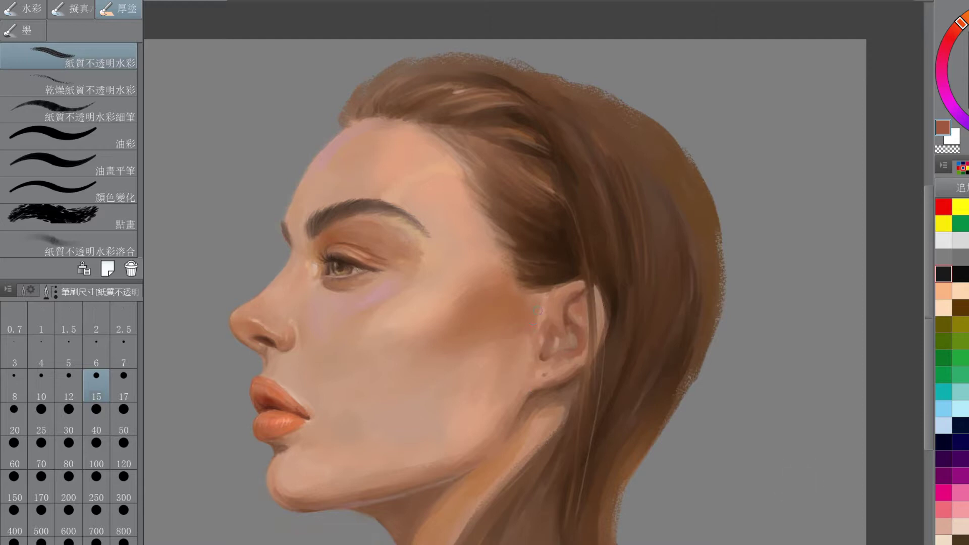
- Deepen the ear's hollows and the shadow beneath the earlobe with dark red-brown at brush size 12
left_click(968, 88)
left_click(69, 352)
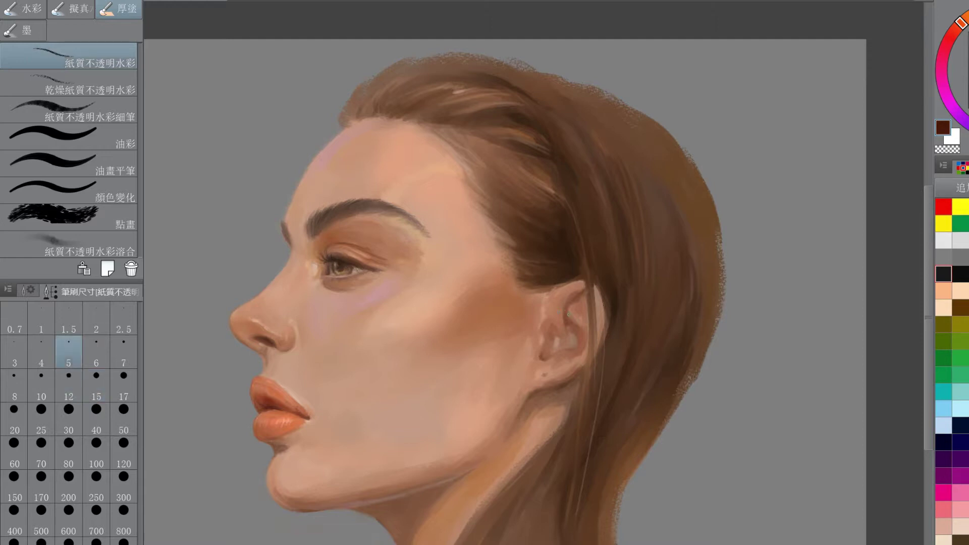
key("bracketright")
key("bracketright")
key("bracketright")
key("bracketright")
key("bracketright")
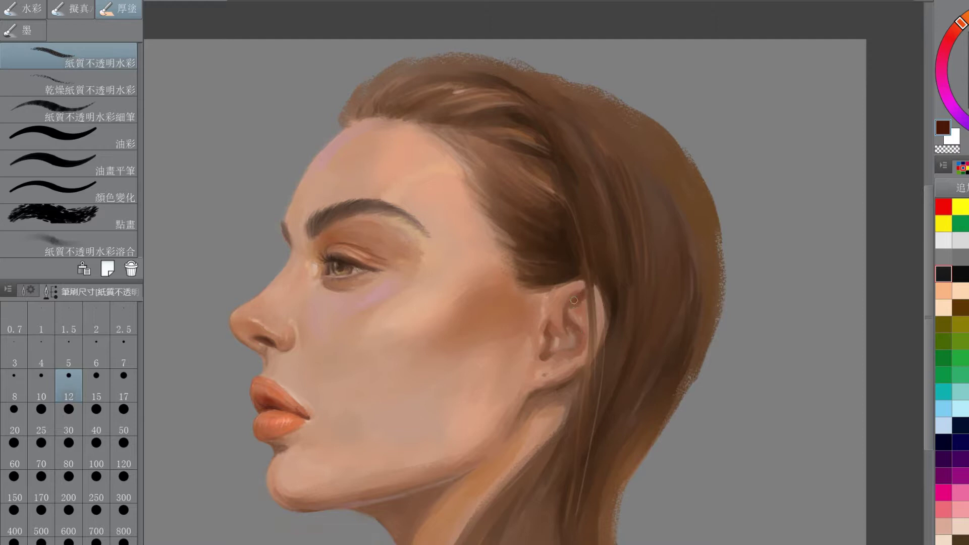
mouse_move(534, 390)
left_mouse_down()
mouse_move(593, 338)
mouse_move(519, 416)
mouse_move(592, 364)
mouse_move(578, 379)
left_mouse_up()
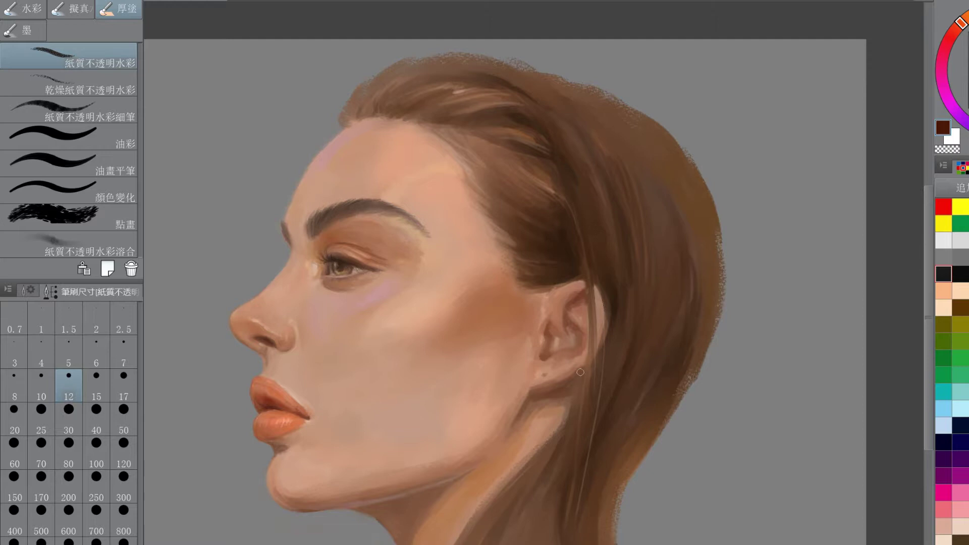
- Darken the hair above the ear and sharpen the ear's inner contours with dark brown, reducing the brush to size 7
scroll(630, 258, "down", 3)
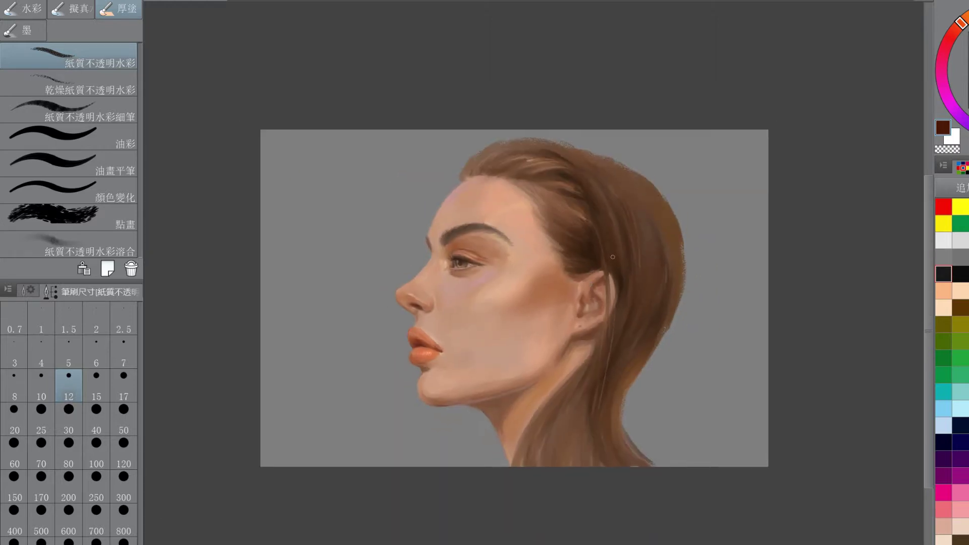
left_click_drag(613, 257, 582, 277)
scroll(613, 298, "down", 1)
scroll(594, 296, "up", 5)
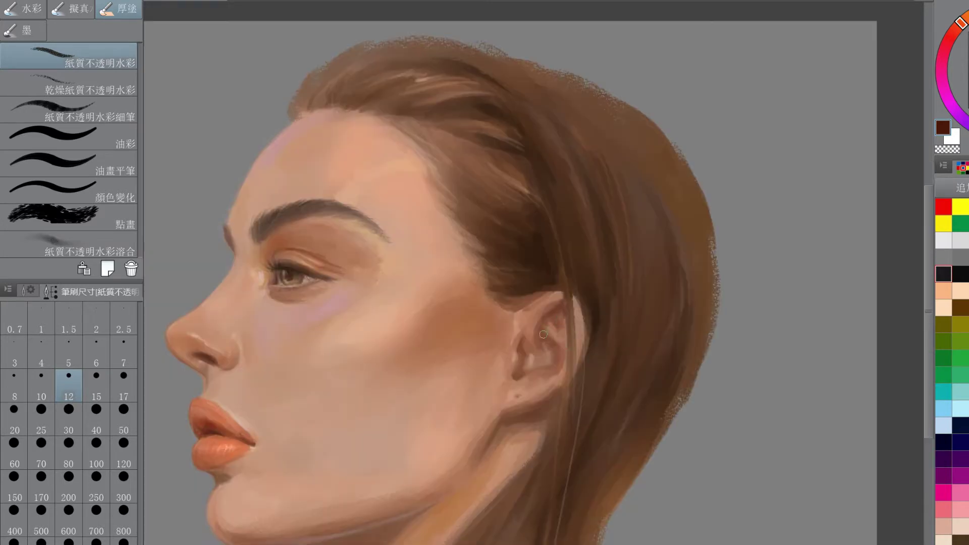
key("bracketleft")
key("bracketleft")
key("bracketleft")
key("bracketright")
key("bracketleft")
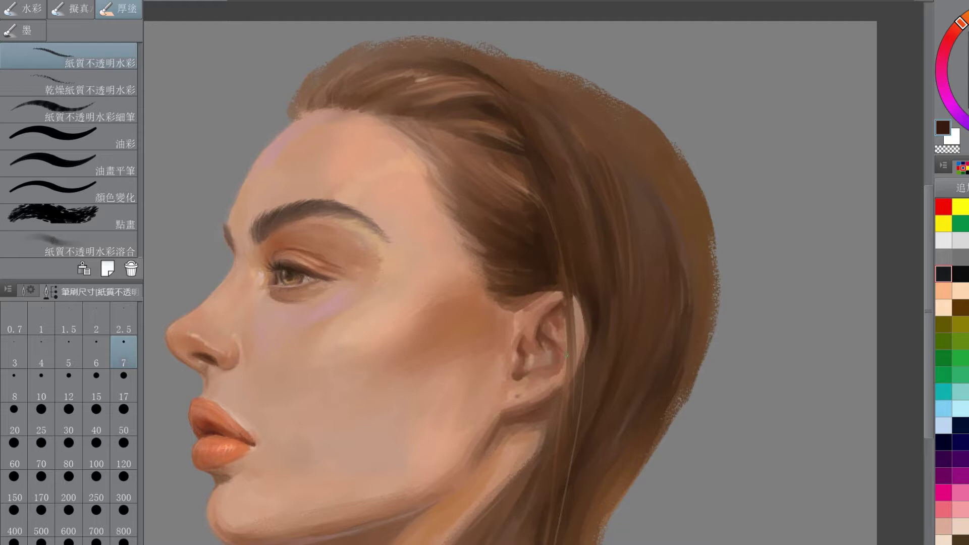
- Darken the hair strands around the ear and the shadow below the earlobe with dark brown at brush size 10
scroll(596, 288, "down", 4)
scroll(597, 301, "up", 2)
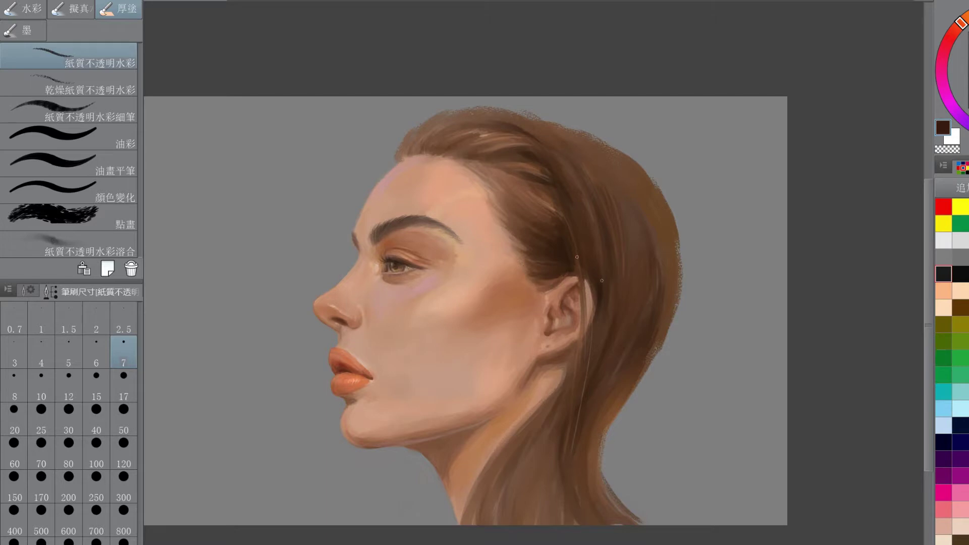
scroll(649, 171, "down", 3)
scroll(621, 236, "up", 3)
key("]")
key("]")
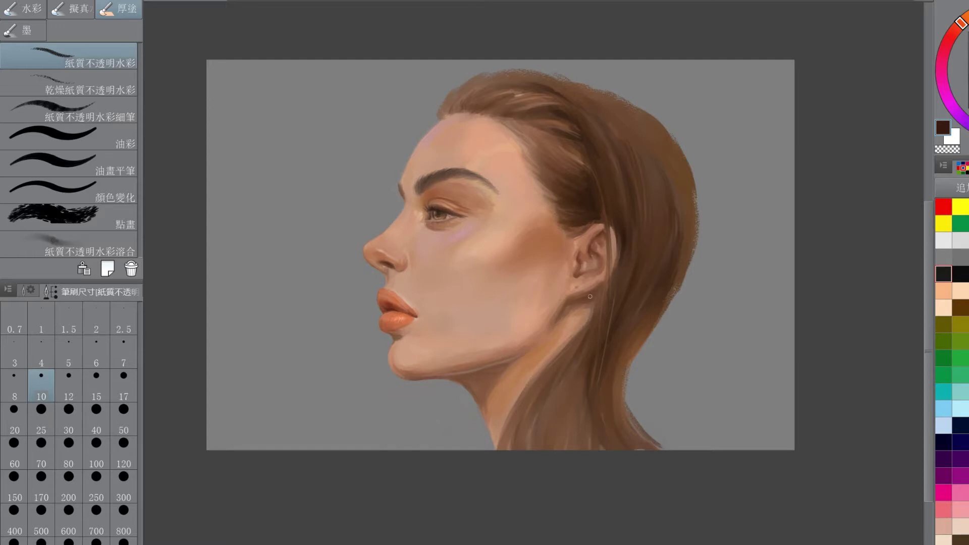
left_click_drag(591, 294, 545, 317)
- Soften the edges and shading of the lips with the colour blending tool at brush size 12
scroll(531, 238, "up", 3)
key("j")
key("comma")
key("comma")
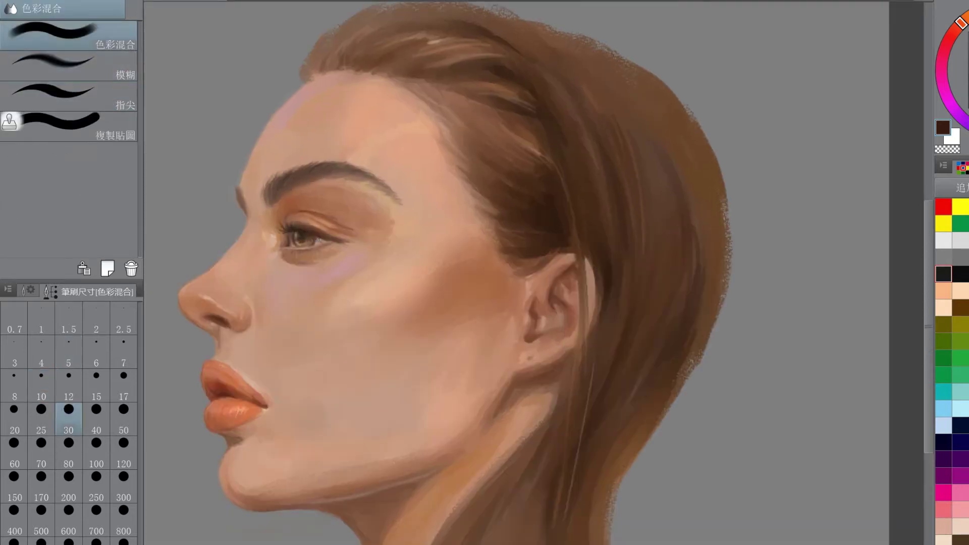
key("bracketleft")
key("bracketleft")
key("bracketleft")
key("bracketleft")
key("bracketleft")
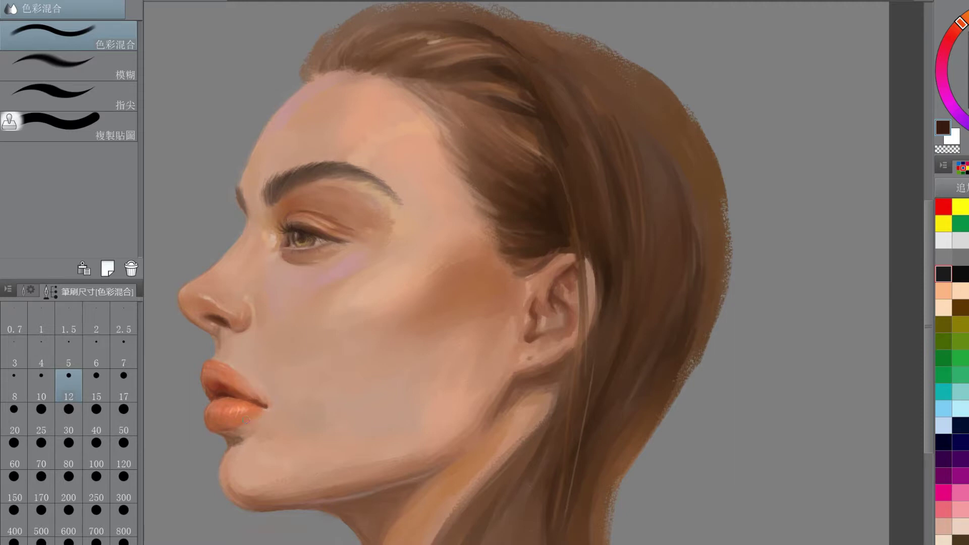
- Set the colour blending tool to medium hardness, size 32.8 and density 51, and blend the forehead and cheek shading
key("ctrl+0")
scroll(548, 158, "up", 4)
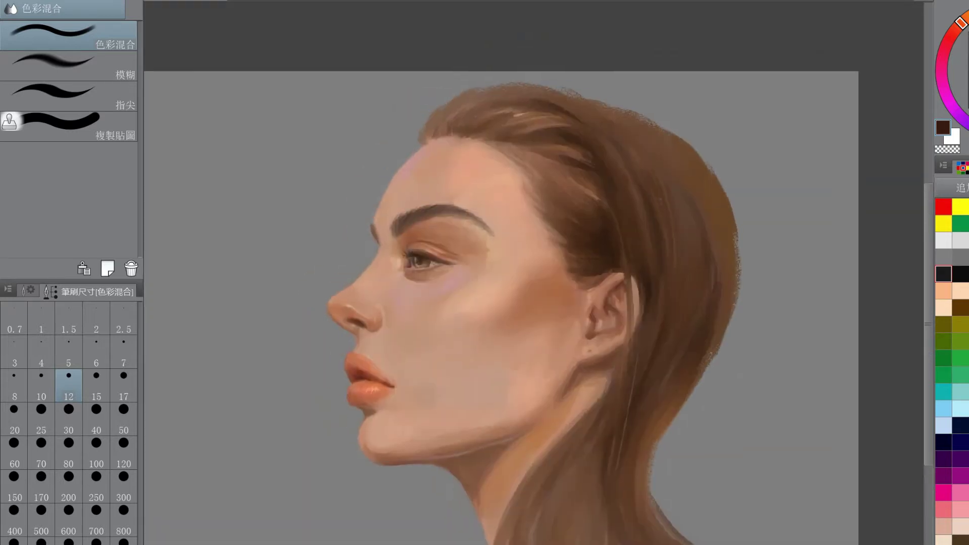
left_click(29, 291)
left_click(78, 398)
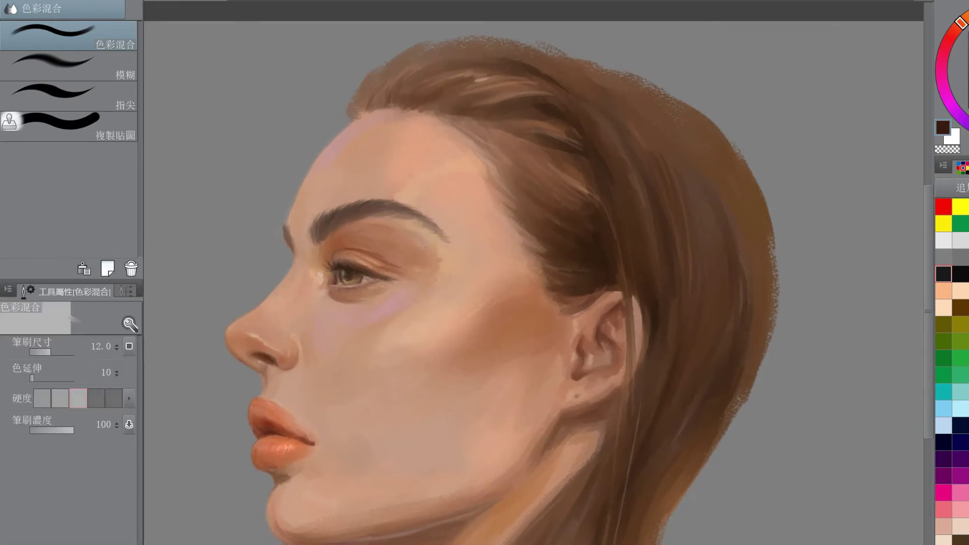
left_click(55, 351)
left_click(52, 431)
mouse_move(399, 187)
left_mouse_down()
mouse_move(462, 165)
mouse_move(483, 171)
left_mouse_up()
mouse_move(466, 330)
left_mouse_down()
mouse_move(522, 296)
mouse_move(504, 295)
mouse_move(478, 328)
left_mouse_up()
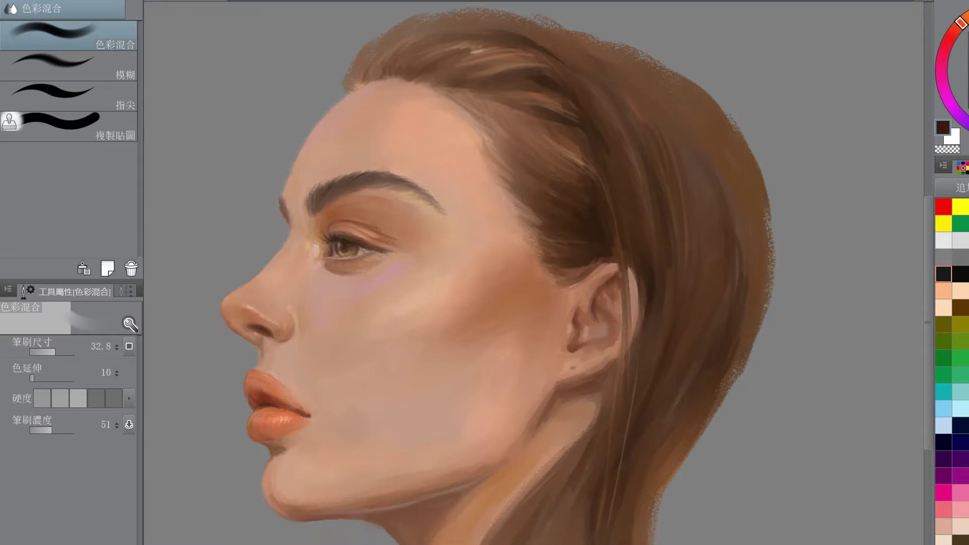
- Soften the outer edge of the hair at the lower back of the head with the colour blending tool
scroll(667, 293, "down", 3)
scroll(667, 283, "up", 1)
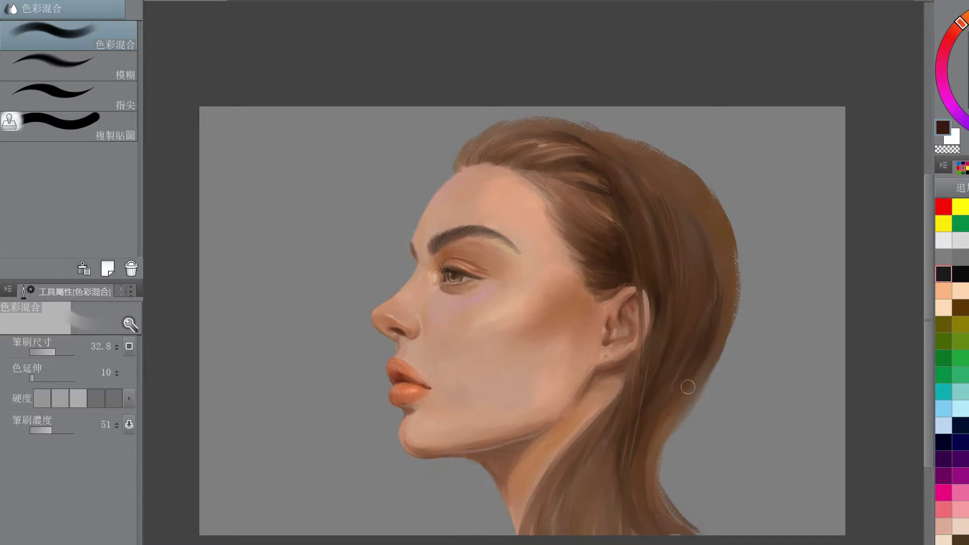
scroll(714, 258, "up", 1)
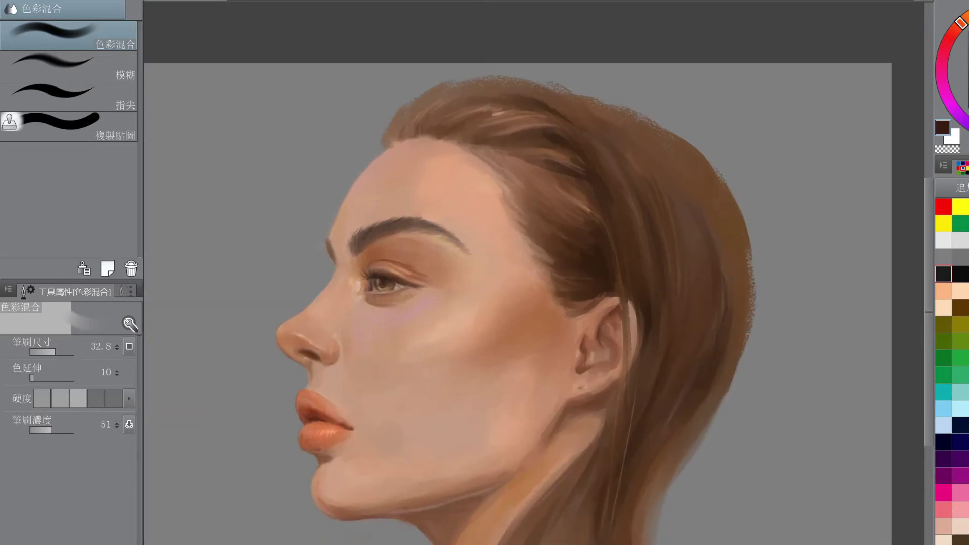
- Paint near-white highlights on the cheekbone with the opaque watercolour brush, reducing it to size 7
key("b")
left_click(968, 32)
key("bracketleft")
key("bracketleft")
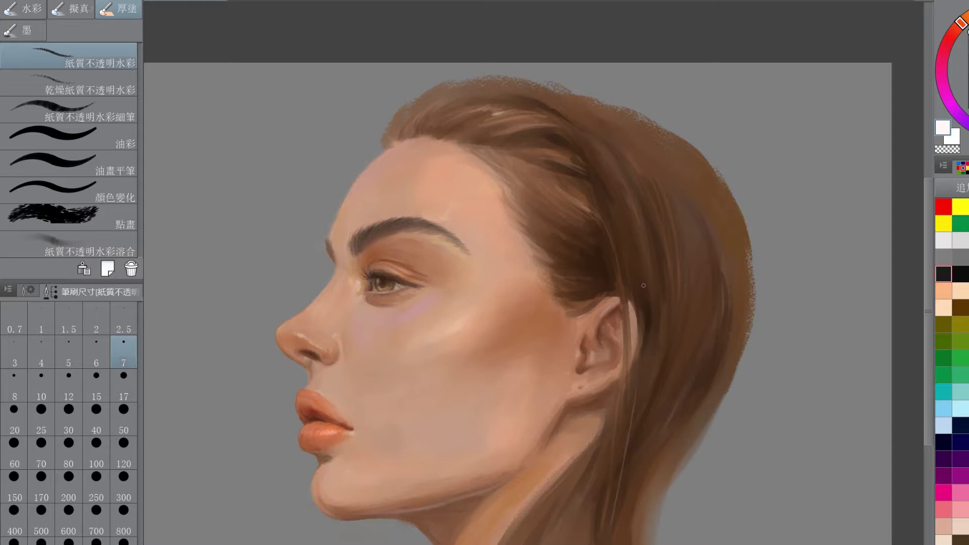
- Add a fine white highlight along the lower eyelid's waterline with the realistic G-pen at size 5
scroll(452, 273, "up", 3)
key("p")
left_click(68, 37)
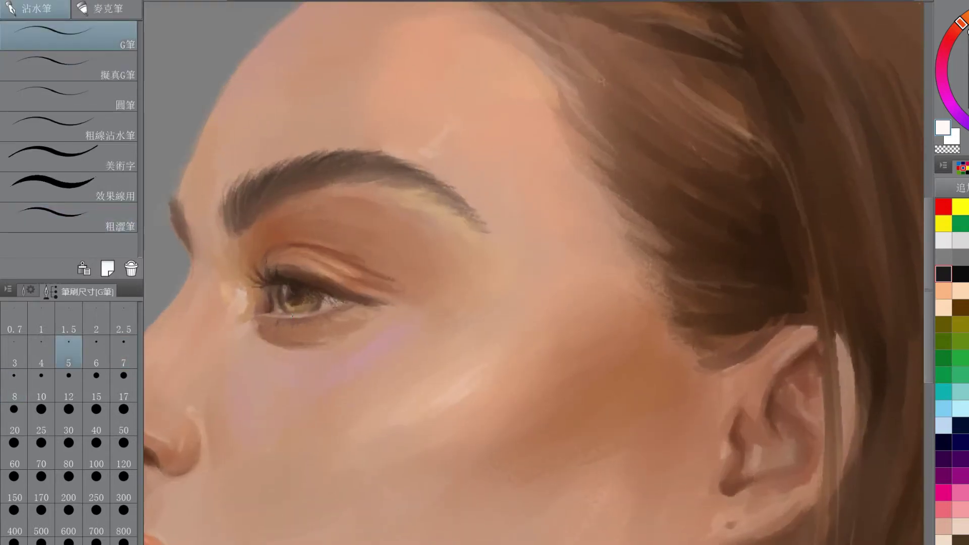
key("ctrl+z")
left_click(14, 351)
left_click(69, 66)
left_click_drag(303, 317, 288, 318)
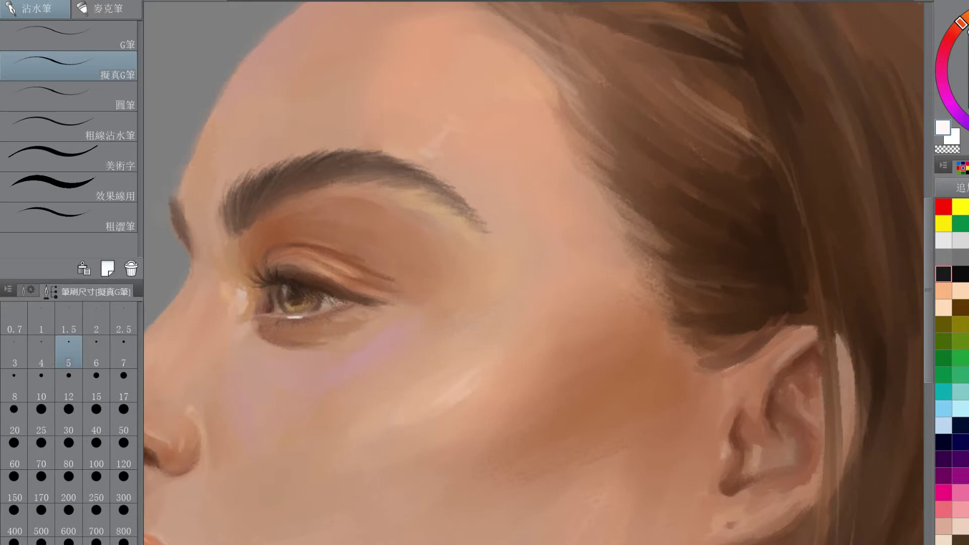
- Add grainy white highlights to the upper eyelid and brow bone with the sketch pencil, enlarging it to size 40
key("p")
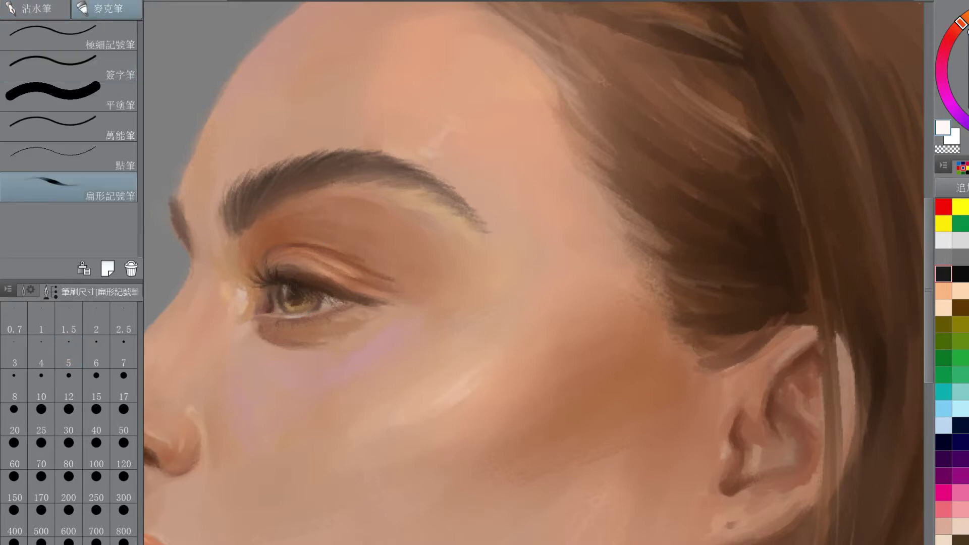
key("p")
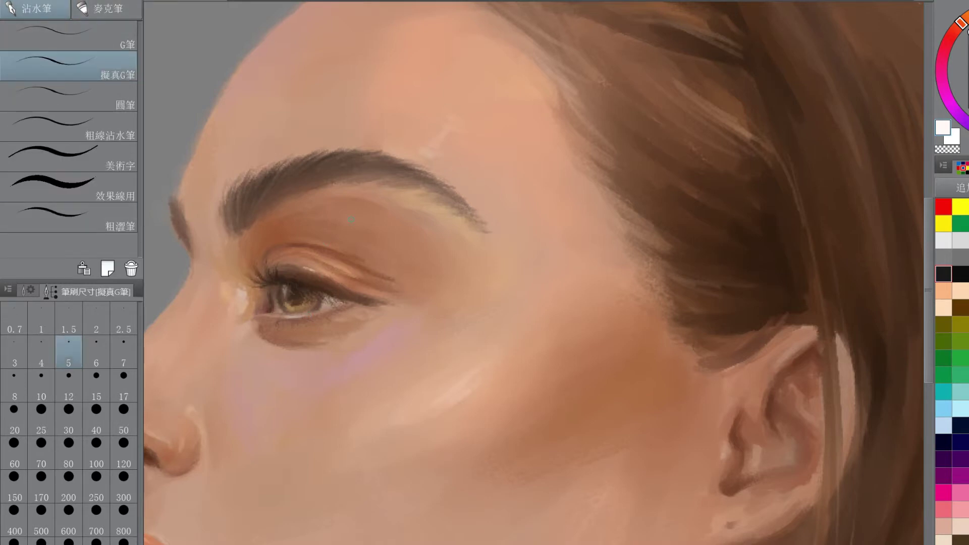
key("p")
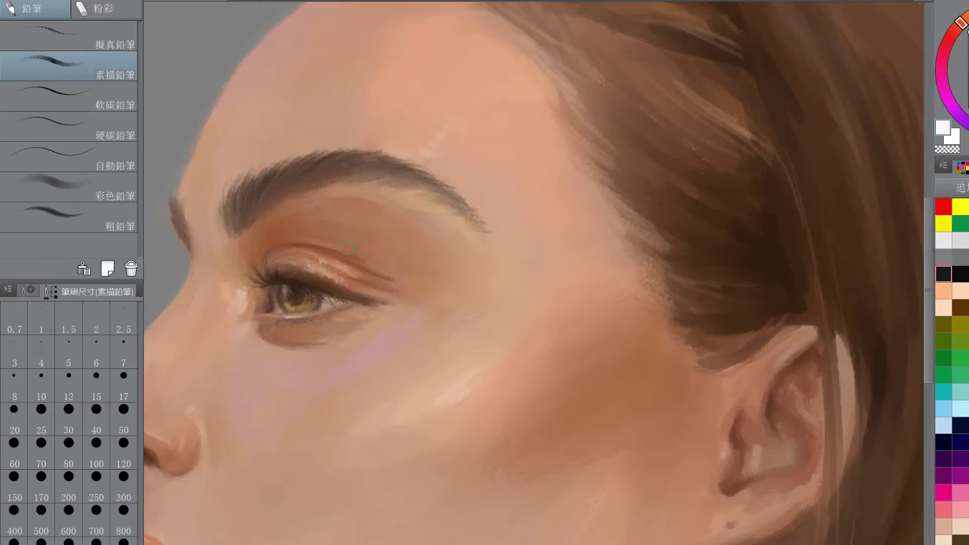
scroll(534, 251, "down", 4)
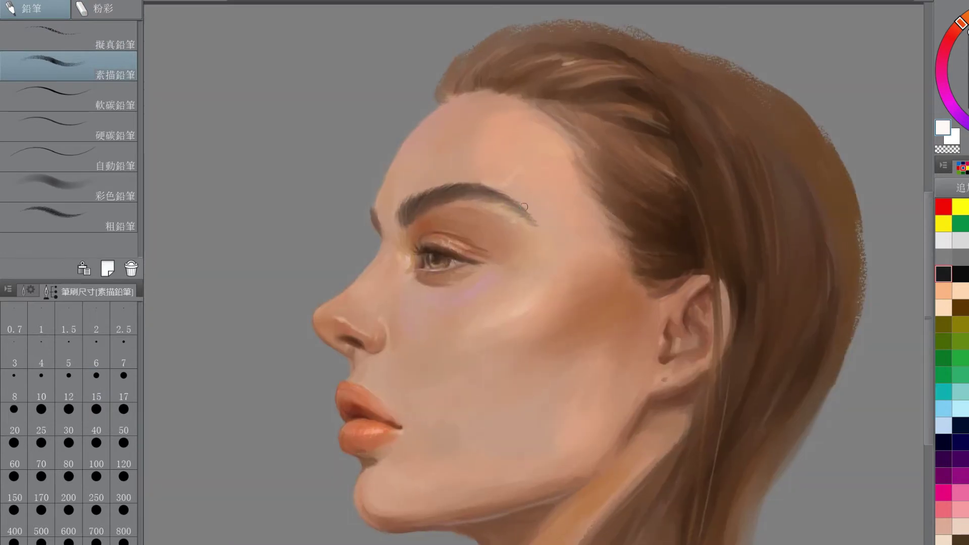
left_click(96, 414)
left_click_drag(517, 226, 533, 239)
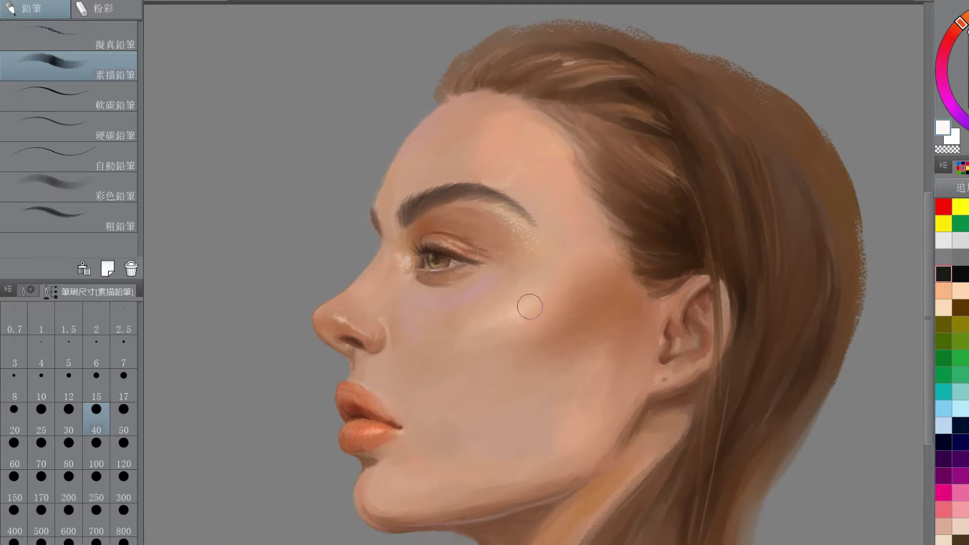
- Enlarge the sketch pencil up to size 80 and scatter grainy white highlights over the cheekbone
key("bracketright")
key("bracketright")
key("bracketright")
key("bracketright")
key("bracketright")
key("bracketright")
key("bracketleft")
key("bracketleft")
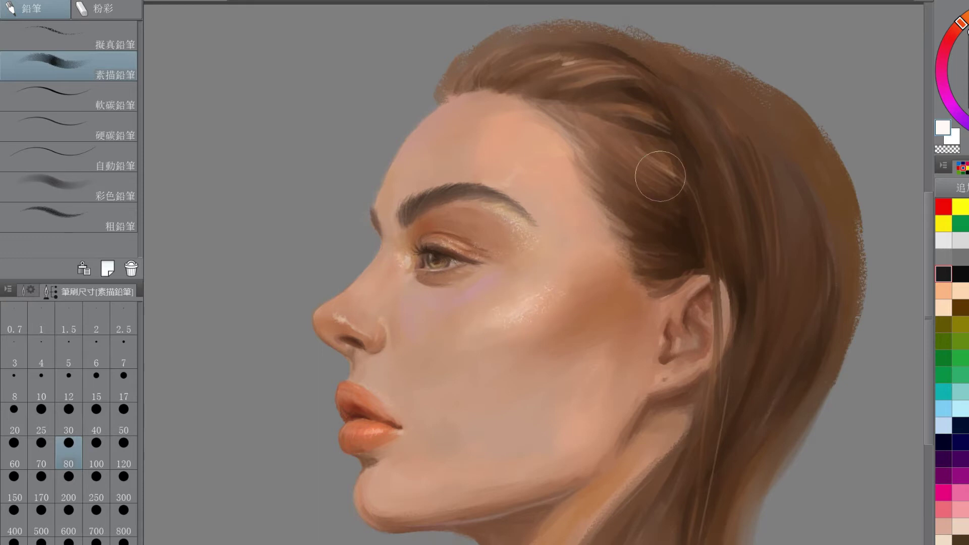
- Add pale pink grainy highlights to the forehead above the brow's tail with the sketch pencil at size 30
left_click(968, 45)
left_click(59, 408)
left_click_drag(535, 164, 524, 174)
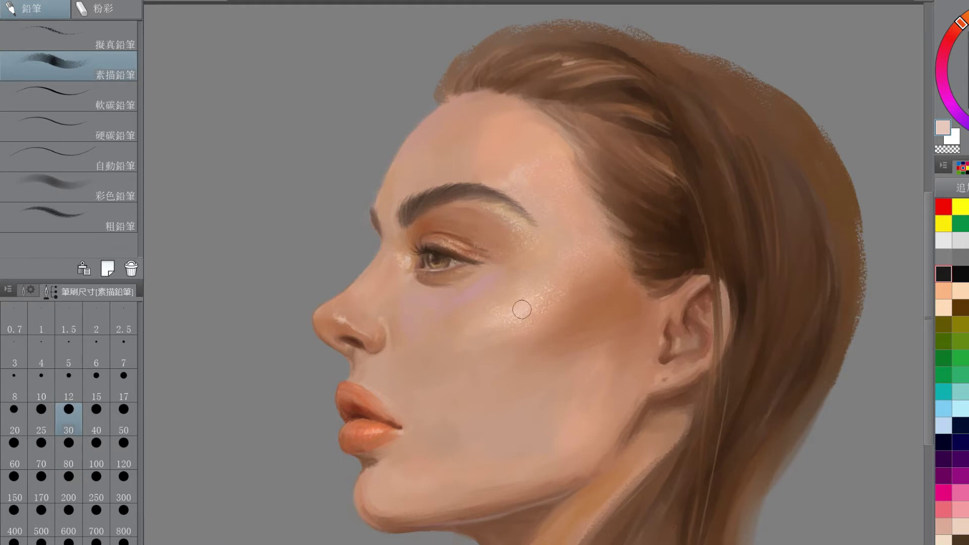
key("ctrl+0")
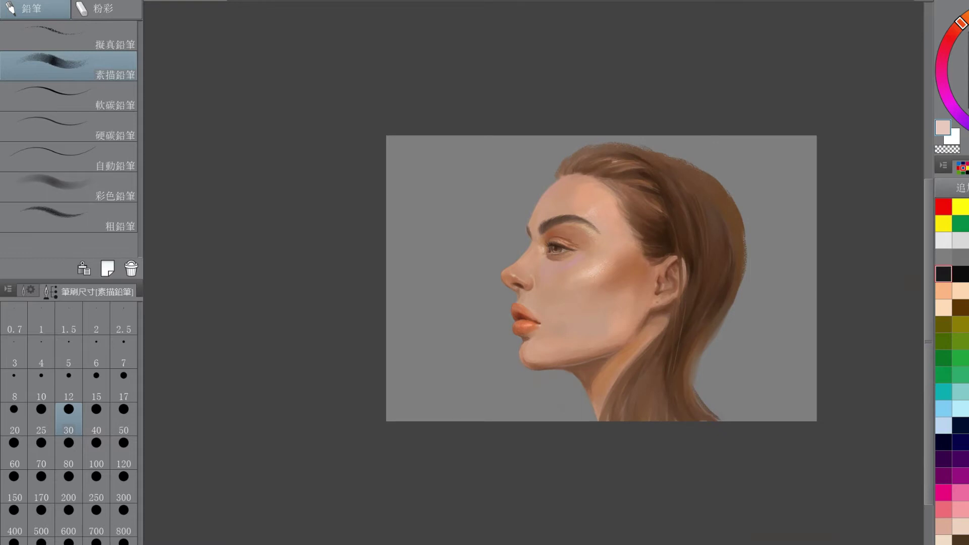
scroll(582, 280, "up", 4)
left_click(447, 361, "alt")
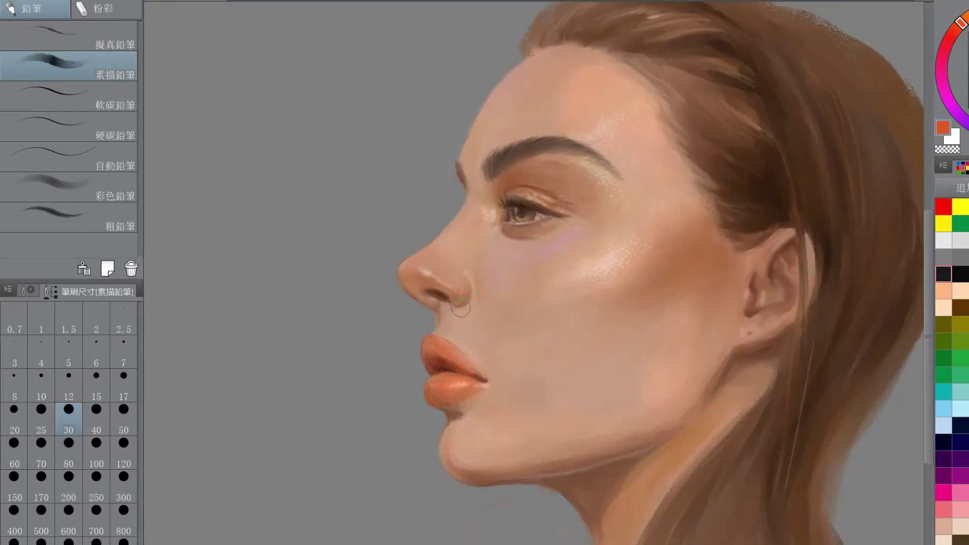
scroll(461, 308, "down", 5)
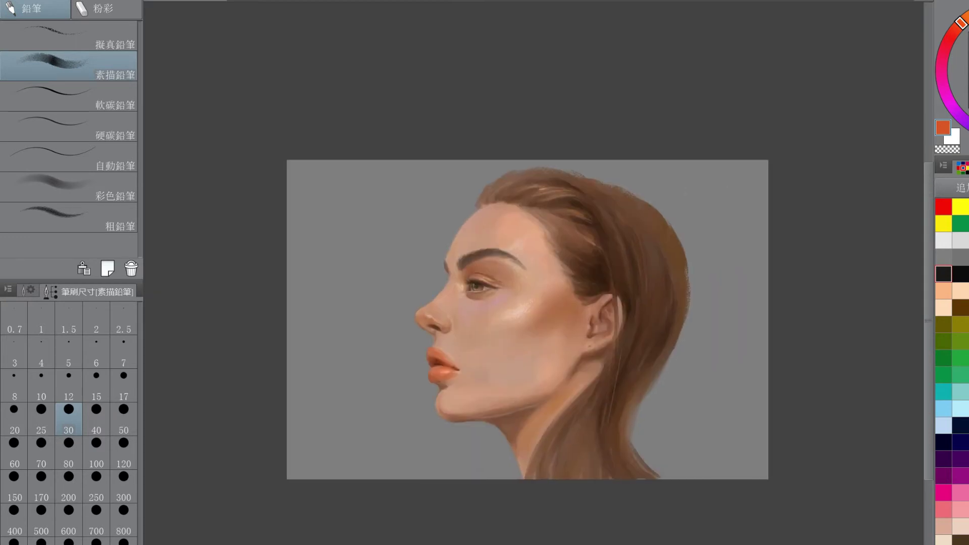
scroll(640, 323, "up", 1)
left_click(968, 17)
left_click_drag(580, 391, 516, 471)
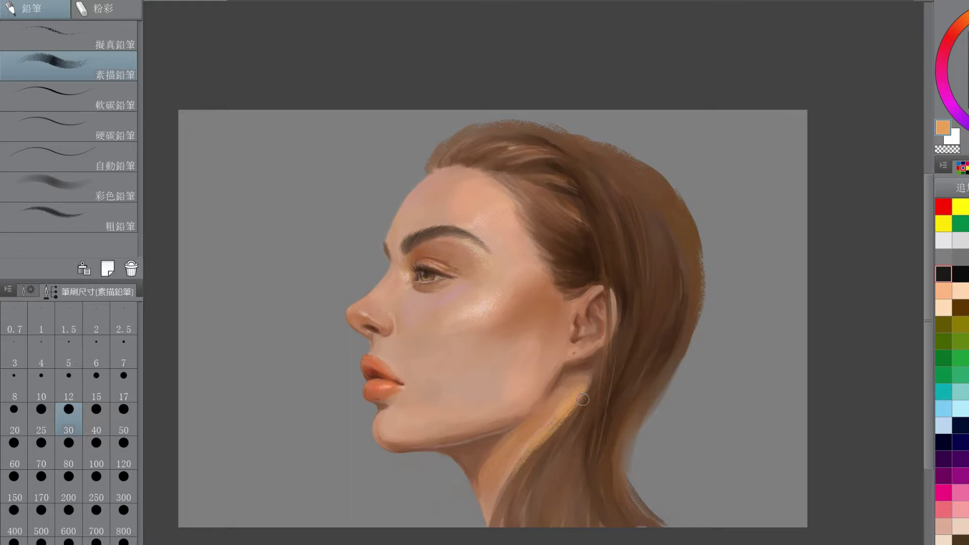
key("ctrl+z")
key("ctrl+z")
key("ctrl+z")
key("ctrl+z")
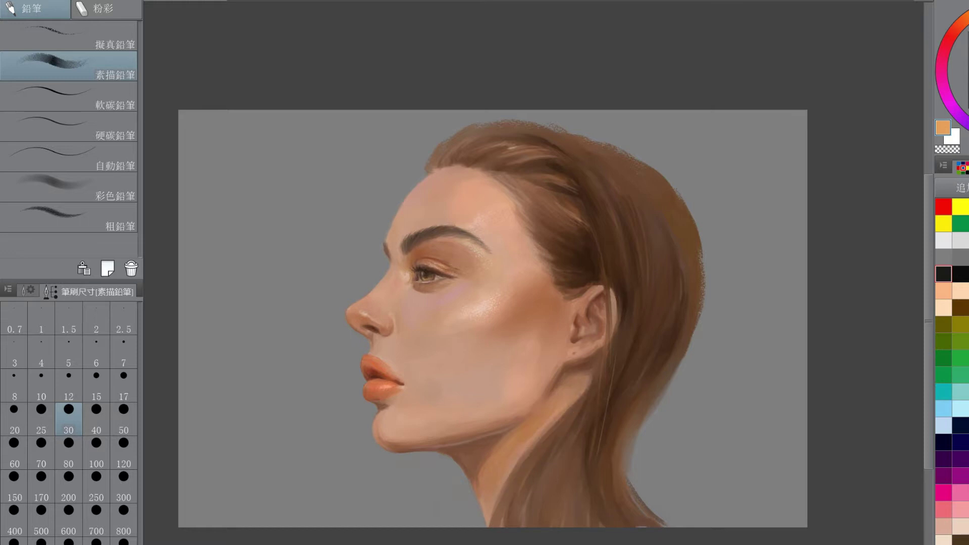
- Paint tan light along the side of the neck and on the earlobe with the sketch pencil at size 20
left_click(14, 418)
left_click(534, 320, "alt")
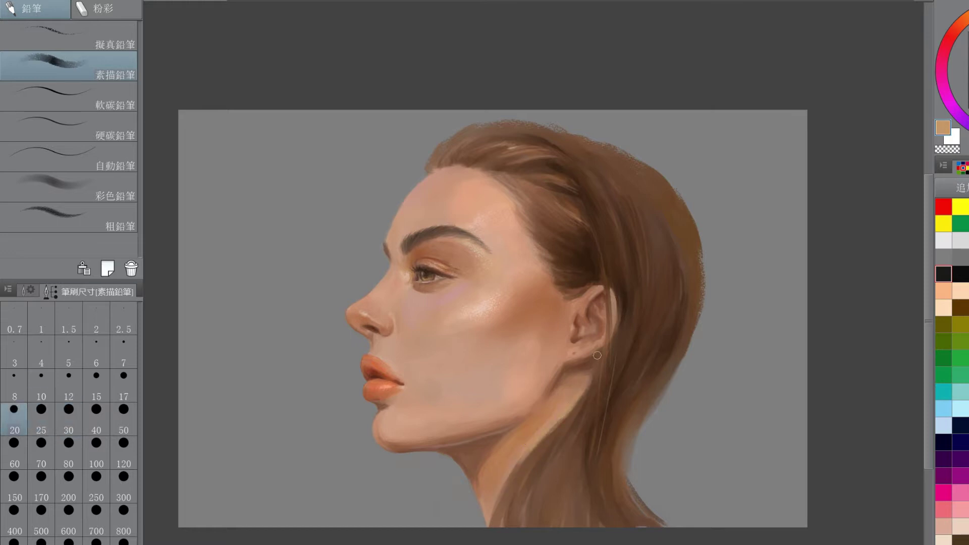
mouse_move(573, 384)
left_mouse_down()
mouse_move(501, 491)
mouse_move(495, 519)
left_mouse_up()
scroll(616, 320, "down", 2)
scroll(616, 320, "up", 3)
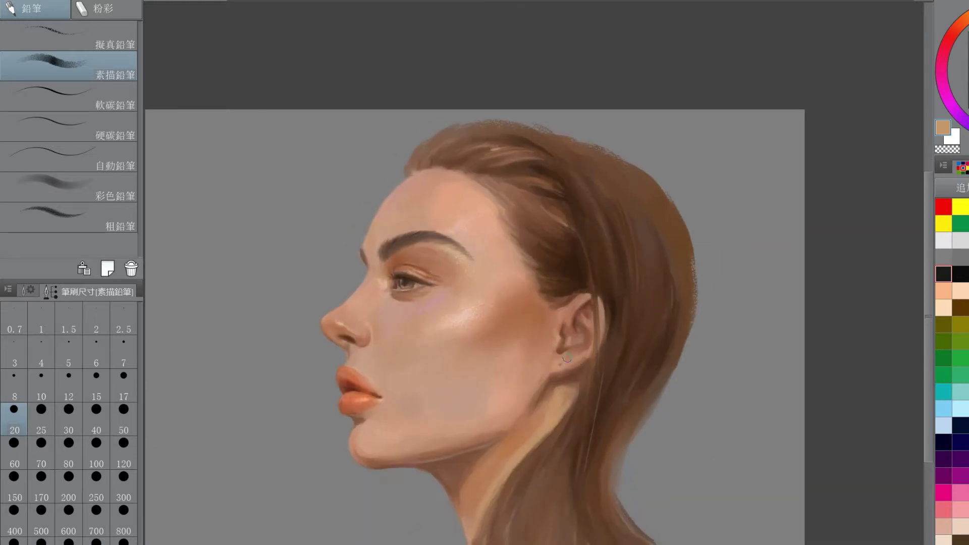
scroll(609, 313, "down", 1)
scroll(494, 290, "up", 5)
left_click(14, 386)
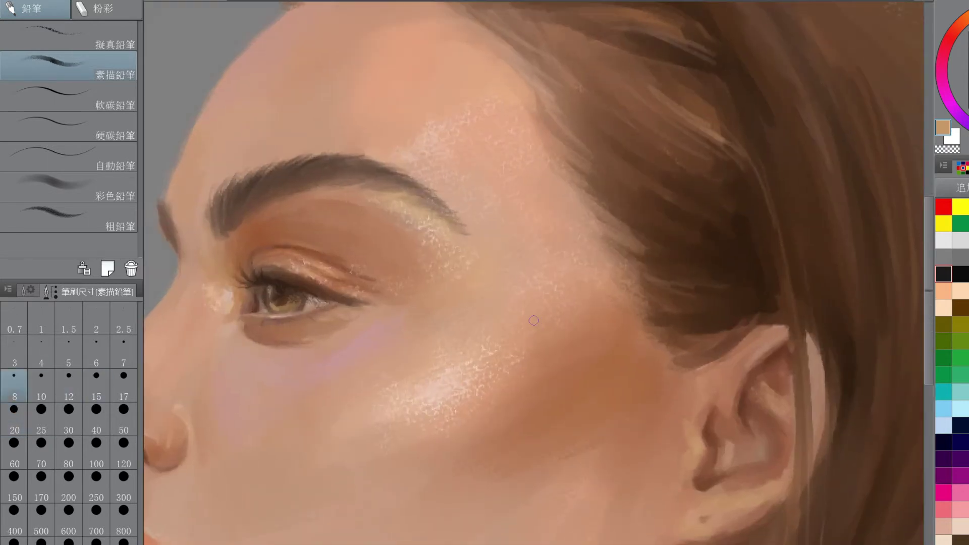
scroll(297, 286, "down", 5)
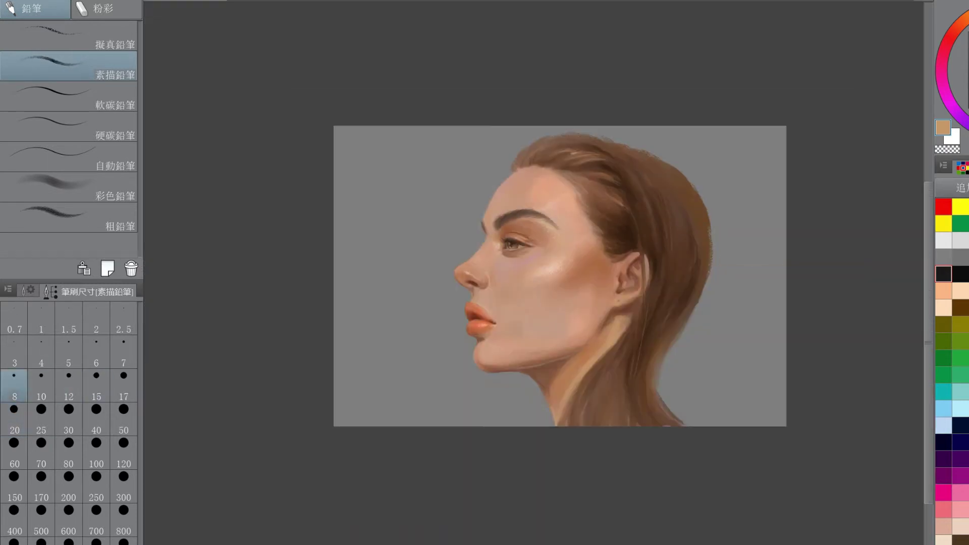
scroll(297, 286, "up", 4)
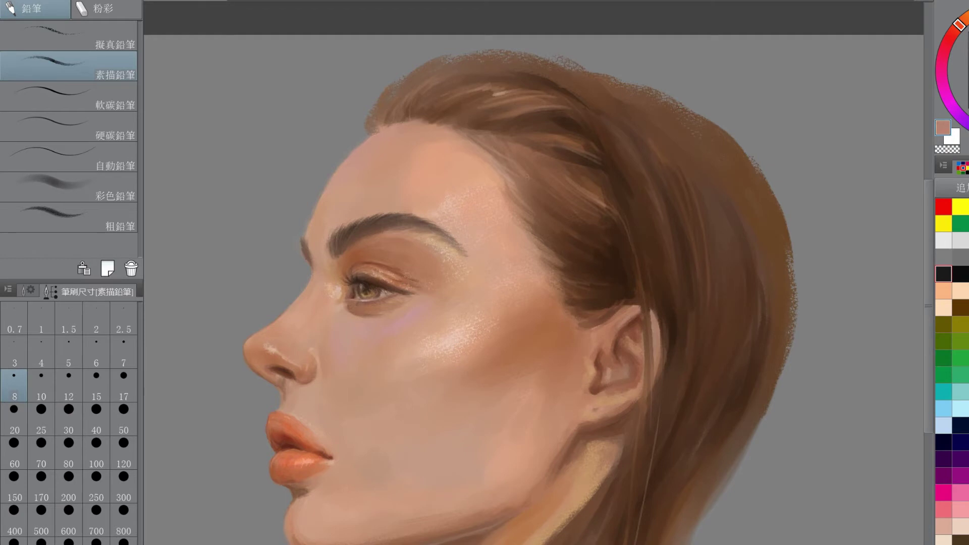
- Paint dark reddish-brown eyeshadow over the upper eyelid with the sketch pencil at size 40, evening it out with a colour sampled from the lid
key("bracketright")
key("bracketright")
key("bracketright")
key("bracketright")
key("bracketright")
key("bracketright")
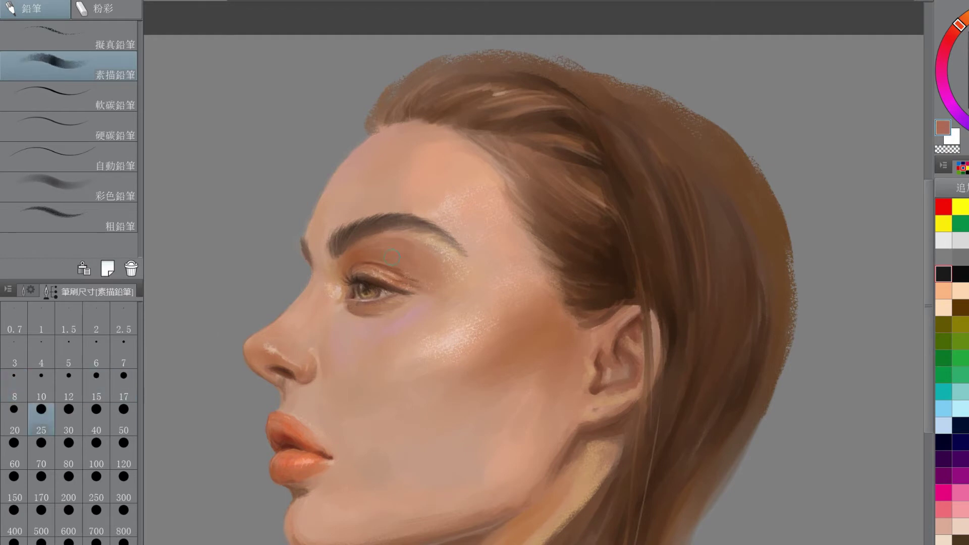
key("bracketright")
key("bracketright")
left_click(968, 73)
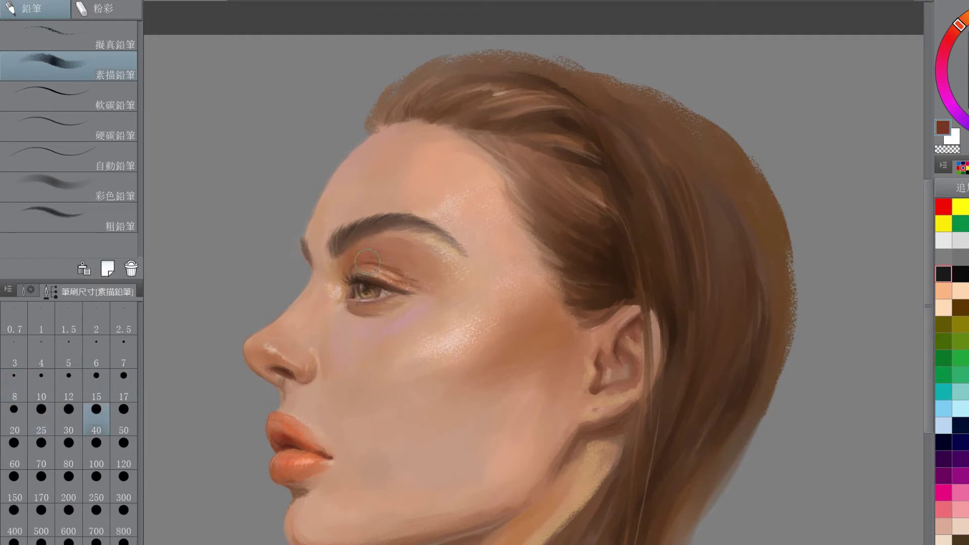
left_click_drag(394, 267, 420, 275)
left_click_drag(345, 276, 373, 249)
scroll(641, 217, "down", 8)
scroll(641, 218, "up", 8)
left_click_drag(690, 82, 706, 170)
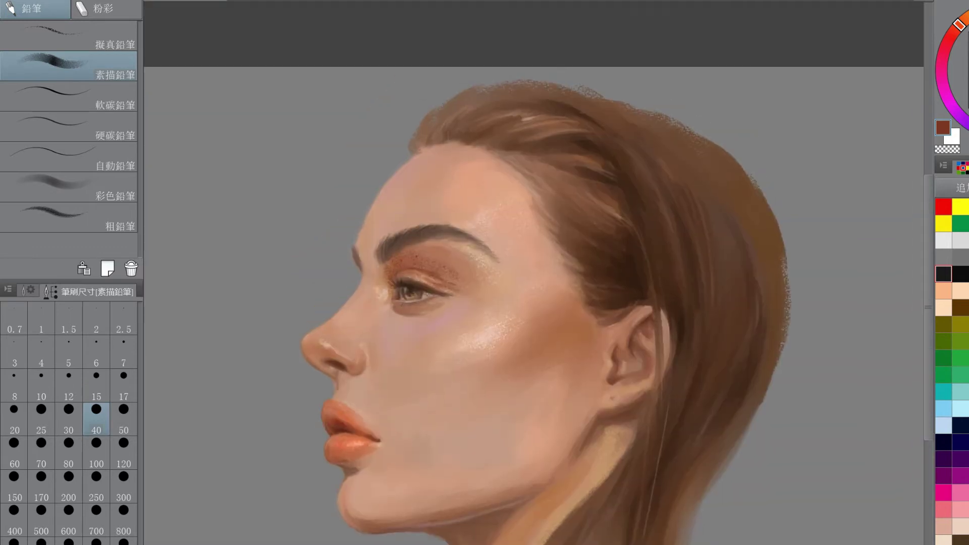
left_click(429, 255, "alt")
left_click_drag(452, 270, 398, 268)
- Enlarge the sketch pencil to size 80 and deepen the contour below the cheekbone with reddish brown
key("bracketright")
key("bracketright")
key("bracketright")
key("bracketright")
mouse_move(532, 319)
left_mouse_down()
mouse_move(500, 354)
mouse_move(604, 299)
left_mouse_up()
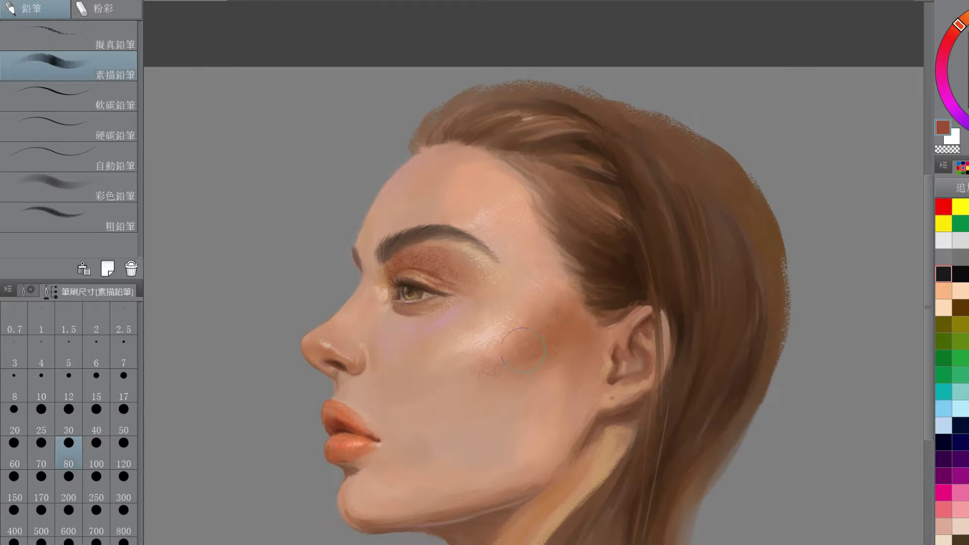
- Shade the neck below the jaw in reddish brown with the sketch pencil at size 70
scroll(645, 243, "down", 3)
scroll(651, 277, "up", 2)
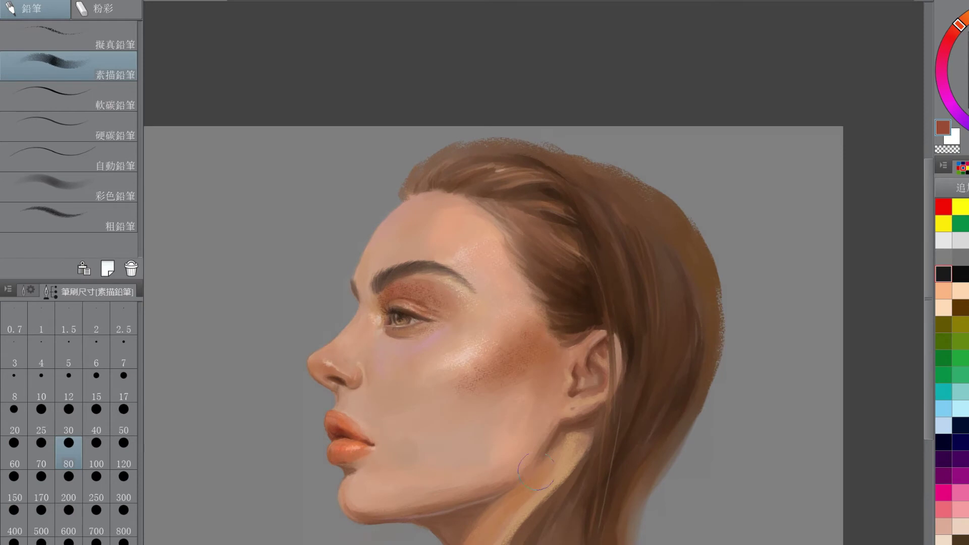
key("bracketleft")
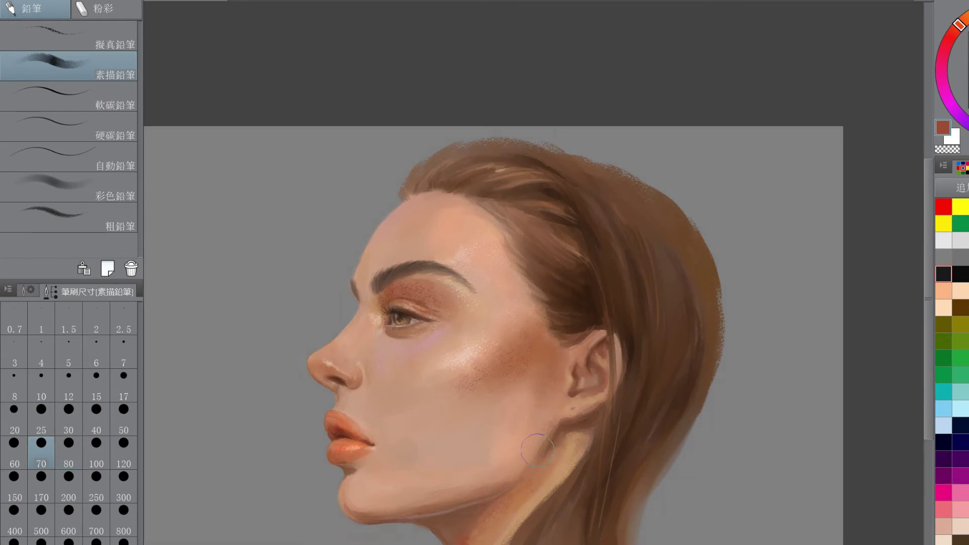
scroll(593, 376, "down", 1)
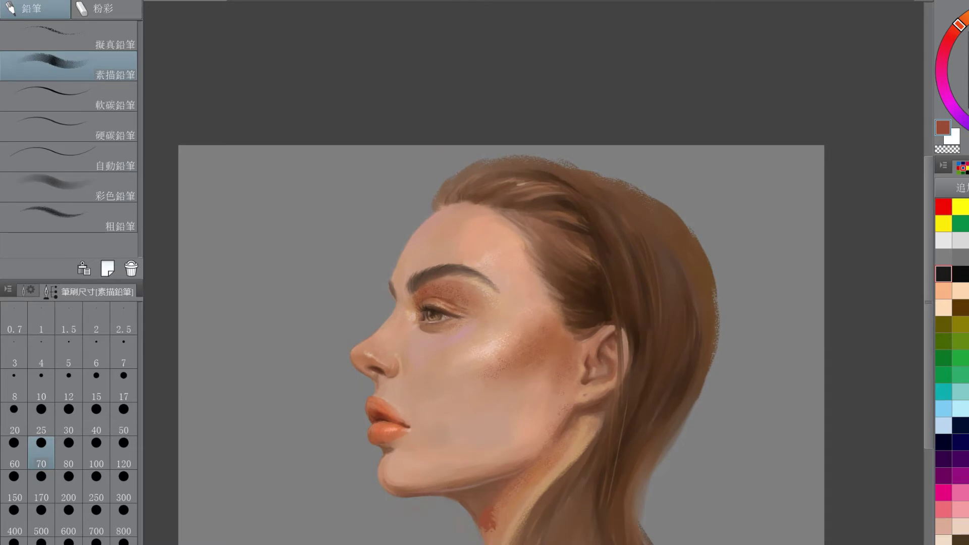
- Sample dark brown from the hair and soften the hairline at the temple and forehead with grainy strokes
left_click(571, 215, "alt")
left_click(568, 222, "alt")
mouse_move(544, 230)
left_mouse_down()
mouse_move(592, 273)
mouse_move(527, 222)
mouse_move(527, 231)
mouse_move(514, 227)
mouse_move(574, 278)
mouse_move(551, 282)
mouse_move(586, 278)
mouse_move(581, 298)
mouse_move(596, 312)
left_mouse_up()
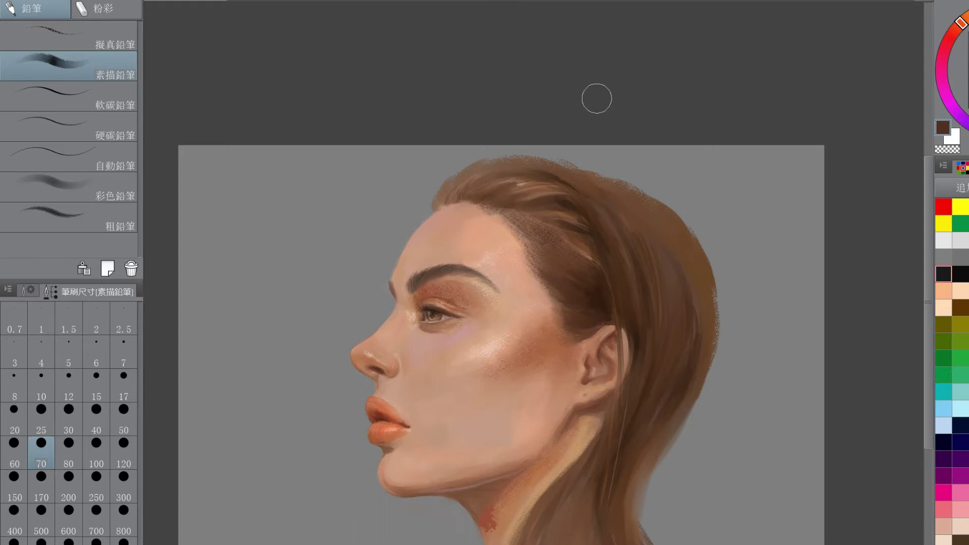
left_click_drag(486, 202, 459, 193)
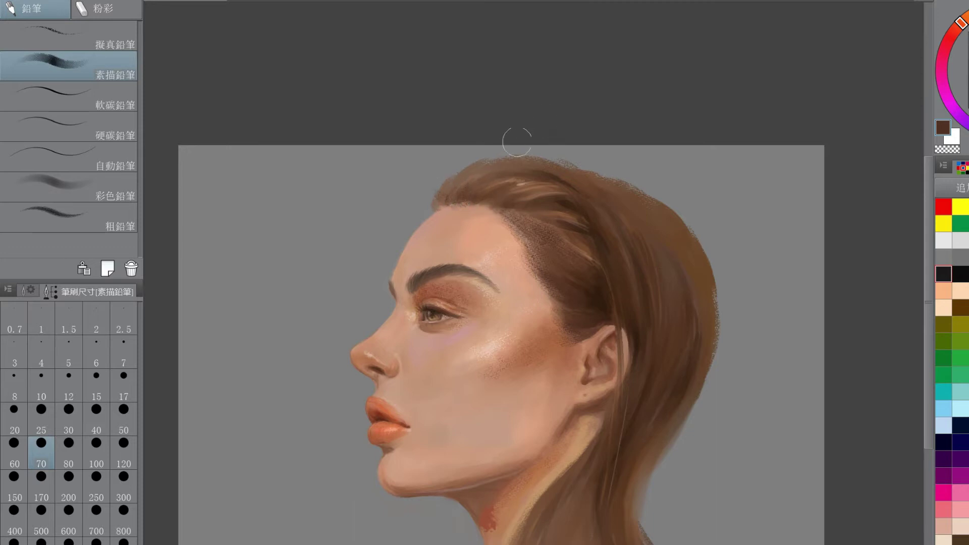
- Glaze dark brown over the crown, the back of the head and the lower hair behind the neck
mouse_move(501, 185)
left_mouse_down()
mouse_move(524, 203)
mouse_move(558, 188)
mouse_move(630, 225)
mouse_move(667, 281)
mouse_move(641, 220)
mouse_move(650, 432)
mouse_move(707, 362)
left_mouse_up()
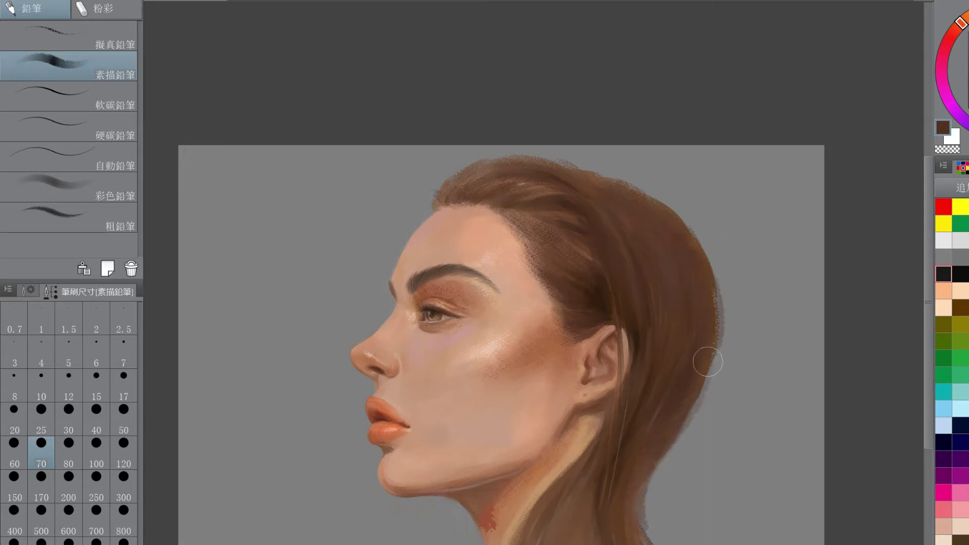
left_click_drag(602, 433, 546, 539)
left_click_drag(593, 511, 644, 542)
- Paint deeper brown strands above the ear and across the temple with the sketch pencil at size 17
left_click(968, 90)
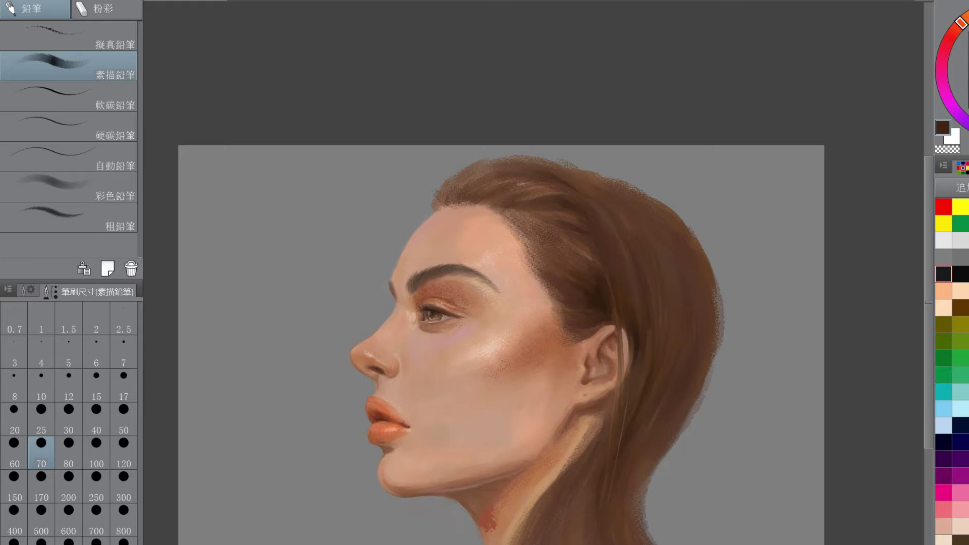
left_click(123, 386)
left_click_drag(581, 329, 604, 327)
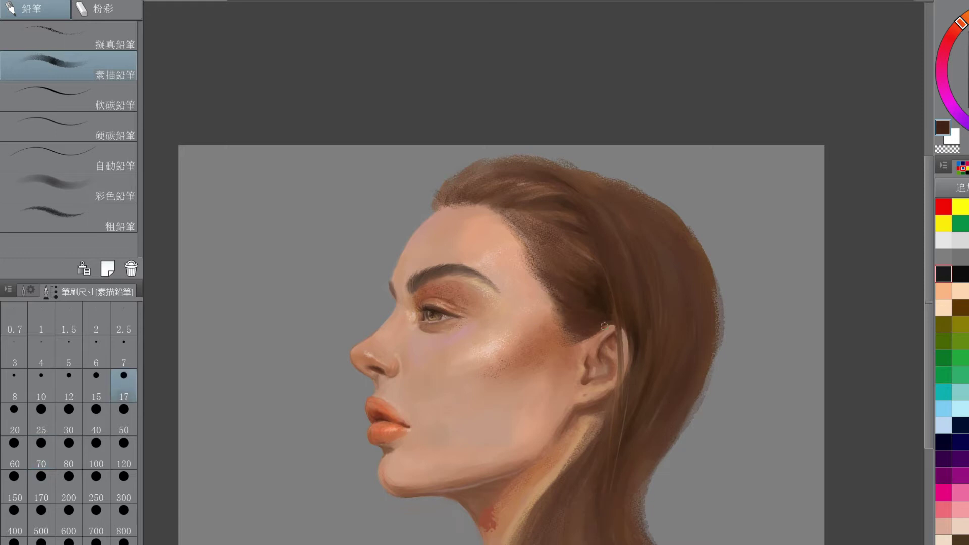
left_click(617, 272, "alt")
left_click(965, 19)
left_click_drag(535, 234, 580, 259)
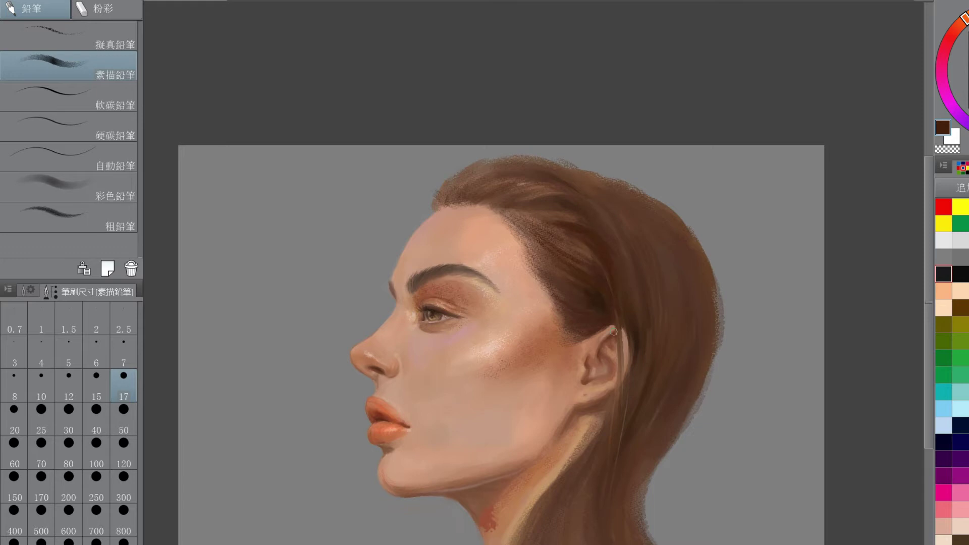
- Pick a darker brown and draw strands swept back from the temple and down behind the ear
left_click(968, 94)
left_click_drag(529, 221, 592, 226)
mouse_move(522, 207)
left_mouse_down()
mouse_move(499, 207)
mouse_move(591, 214)
left_mouse_up()
left_click_drag(619, 326, 612, 439)
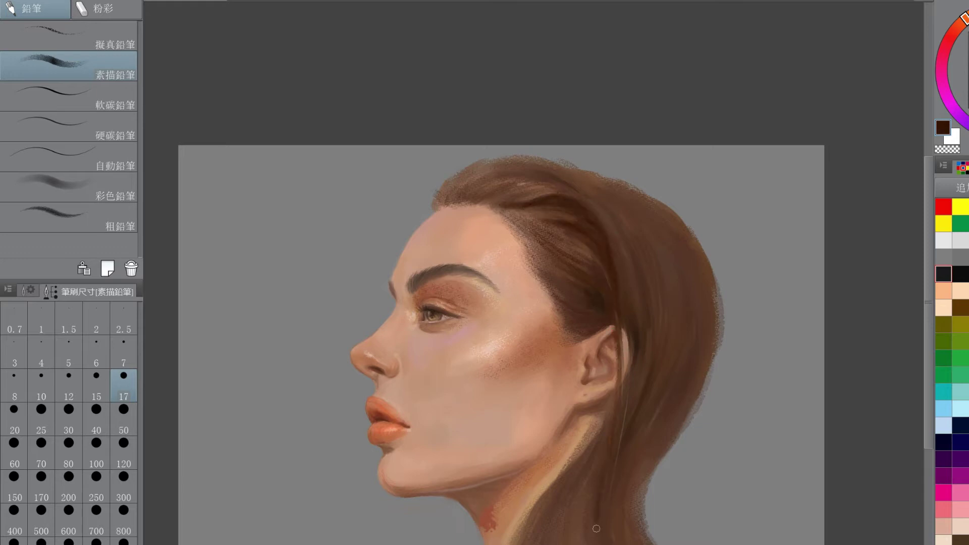
- Draw dark brown strands from the forehead hairline over the crown towards the back of the head
left_click_drag(512, 206, 487, 204)
mouse_move(516, 187)
left_mouse_down()
mouse_move(488, 203)
mouse_move(475, 198)
mouse_move(571, 176)
left_mouse_up()
mouse_move(467, 190)
left_mouse_down()
mouse_move(446, 195)
mouse_move(504, 162)
mouse_move(556, 169)
left_mouse_up()
mouse_move(487, 169)
left_mouse_down()
mouse_move(581, 180)
mouse_move(616, 232)
mouse_move(639, 299)
left_mouse_up()
- Define the hair edge along the neck and the long strands below the ear with dark brown strokes
mouse_move(608, 409)
left_mouse_down()
mouse_move(586, 462)
mouse_move(516, 517)
left_mouse_up()
key("ctrl+z")
left_click_drag(595, 431, 514, 542)
left_click_drag(561, 474, 518, 542)
left_click_drag(616, 390, 609, 416)
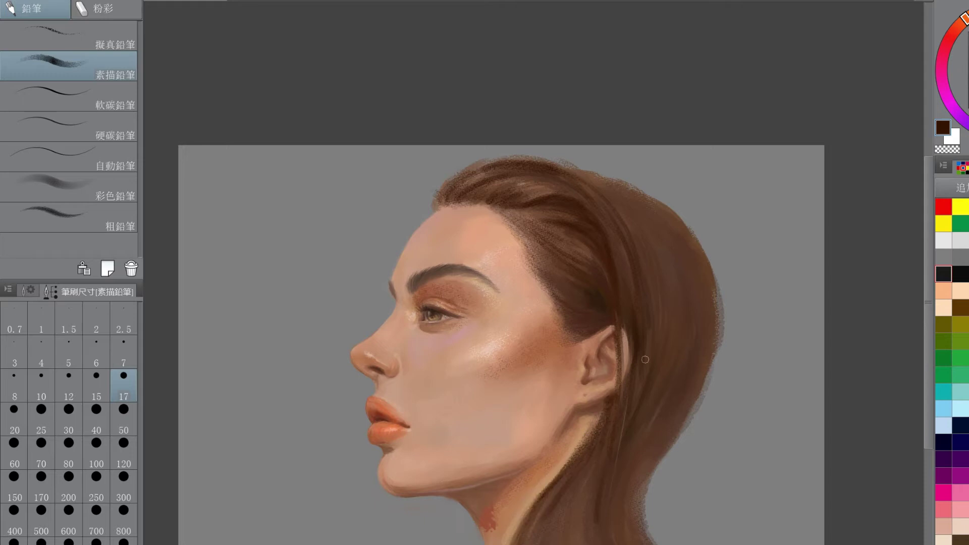
left_click_drag(623, 454, 613, 540)
left_click_drag(630, 459, 623, 544)
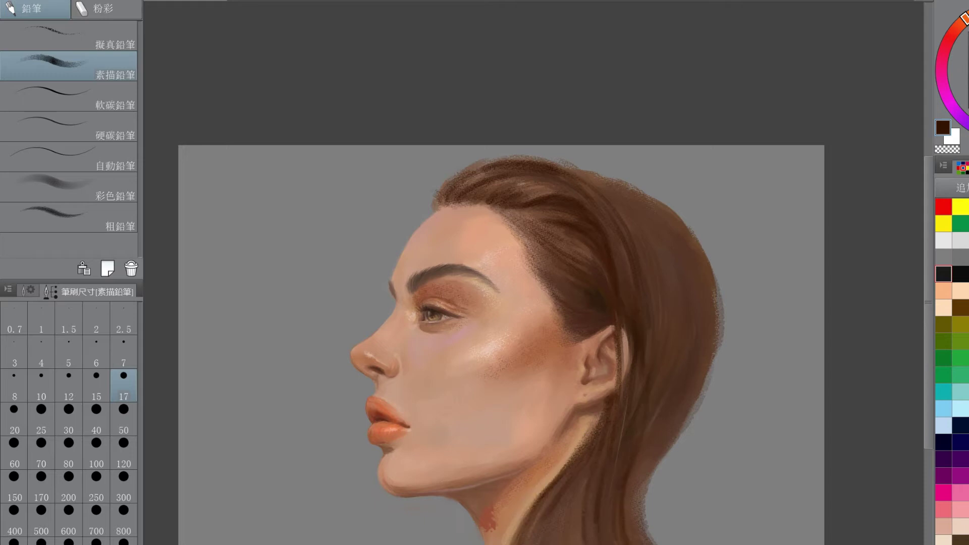
- Refine the hair strands and ear shading with the sketch pencil at sizes 6 and 10, shifting the color to reddish brown
left_click_drag(520, 202, 544, 195)
left_click(96, 352)
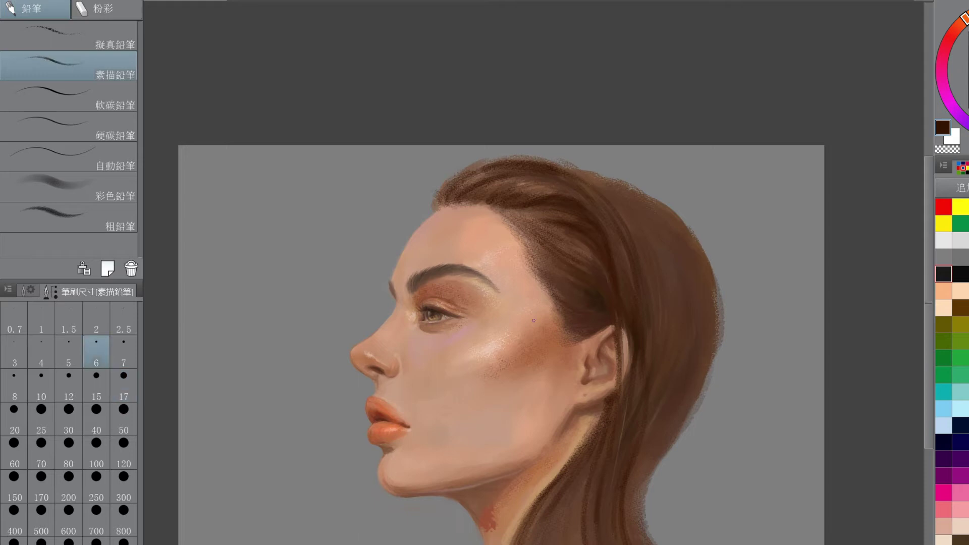
left_click_drag(966, 19, 968, 12)
left_click(41, 386)
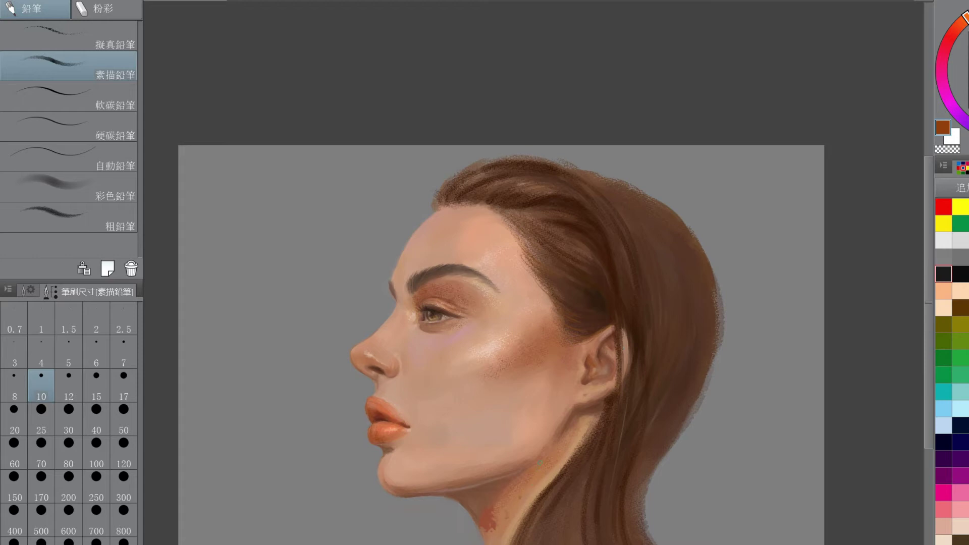
- Darken the back of the head and the long hair down to the neck with dark brown at pencil size 100
left_click(97, 385)
left_click(68, 419)
left_click(96, 453)
mouse_move(663, 273)
left_mouse_down()
mouse_move(666, 238)
mouse_move(662, 437)
mouse_move(625, 535)
left_mouse_up()
left_click_drag(566, 505, 555, 544)
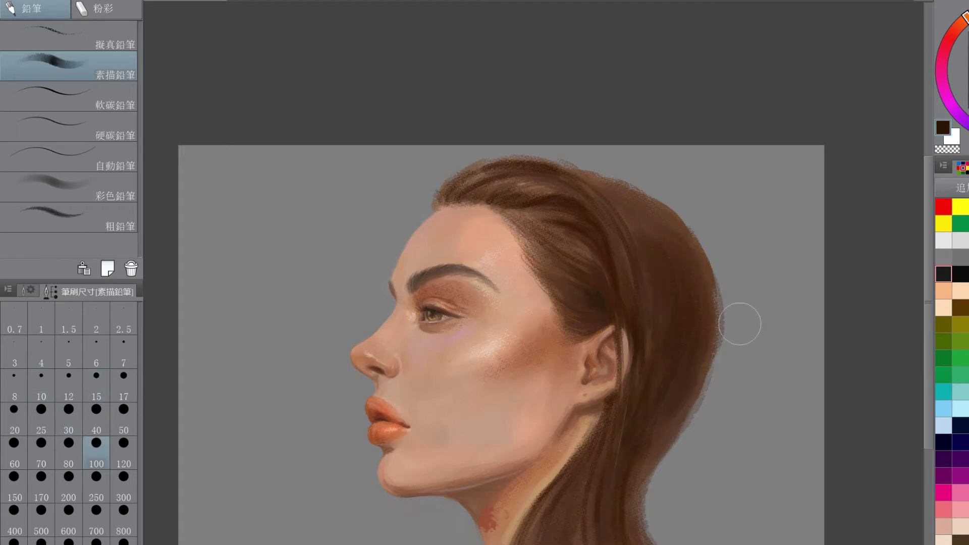
- Deepen the crown and the rear outline of the hair with dark brown, reducing the pencil to size 40
left_click(41, 452)
left_click_drag(626, 212, 658, 235)
left_click(96, 419)
mouse_move(581, 182)
left_mouse_down()
mouse_move(708, 234)
mouse_move(692, 260)
left_mouse_up()
left_click_drag(711, 306, 688, 377)
- Darken the swept-back hair from the hairline to above the ear and the ends beside the neck at size 40
left_click_drag(541, 247, 585, 256)
left_click_drag(533, 222, 575, 237)
left_click_drag(513, 215, 553, 223)
mouse_move(497, 186)
left_mouse_down()
mouse_move(601, 203)
mouse_move(626, 254)
left_mouse_up()
left_click_drag(485, 175, 478, 169)
left_click_drag(562, 287, 597, 318)
mouse_move(578, 331)
left_mouse_down()
mouse_move(613, 315)
mouse_move(643, 329)
left_mouse_up()
left_click_drag(647, 488, 658, 543)
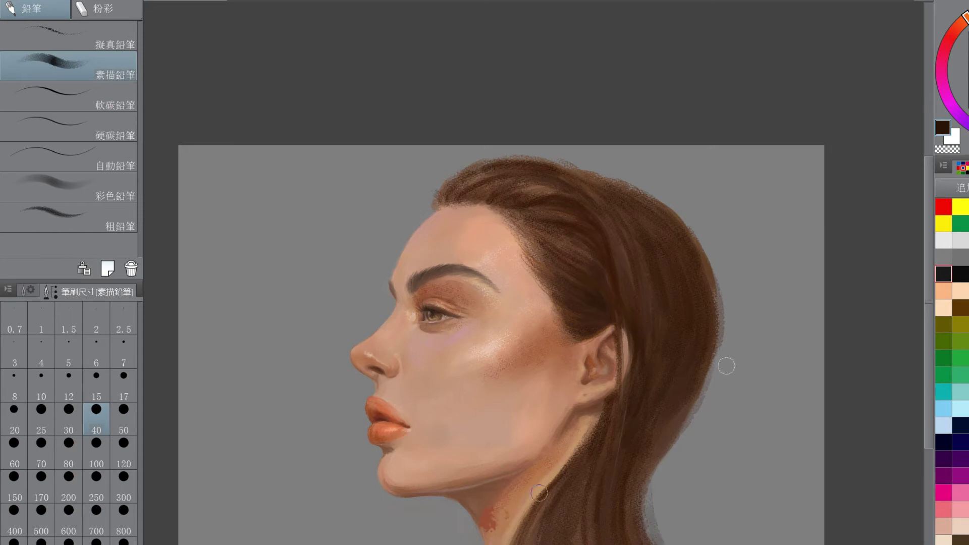
left_click_drag(579, 459, 514, 537)
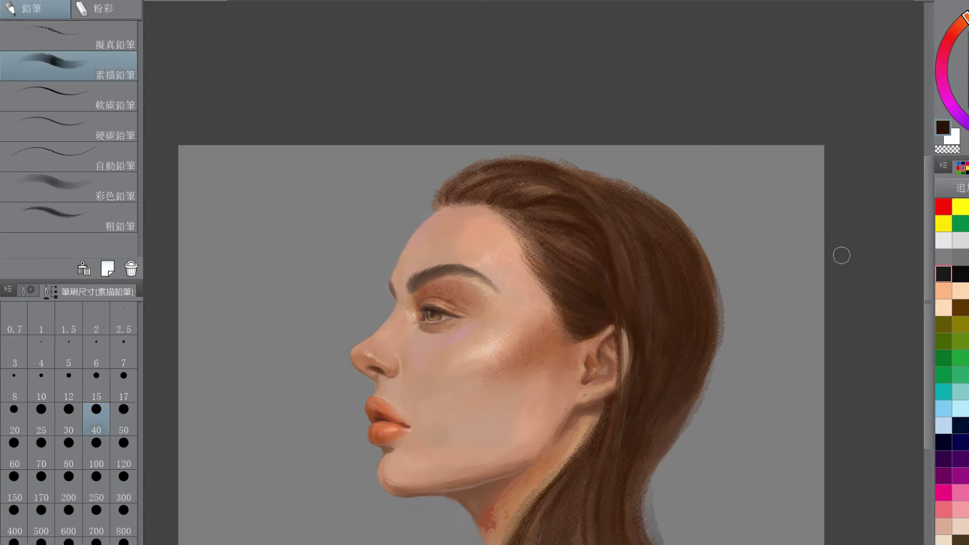
- Paint lighter orange-brown strands over the crown and down behind the ear with the pencil at size 12
left_click(68, 386)
left_click(534, 321, "alt")
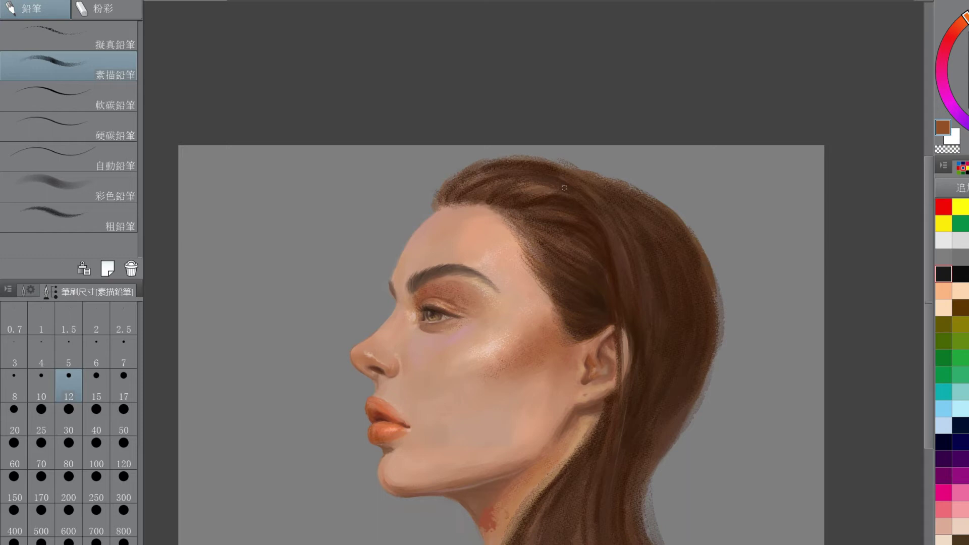
left_click_drag(488, 189, 560, 188)
mouse_move(592, 256)
left_mouse_down()
mouse_move(610, 265)
mouse_move(617, 301)
mouse_move(611, 472)
left_mouse_up()
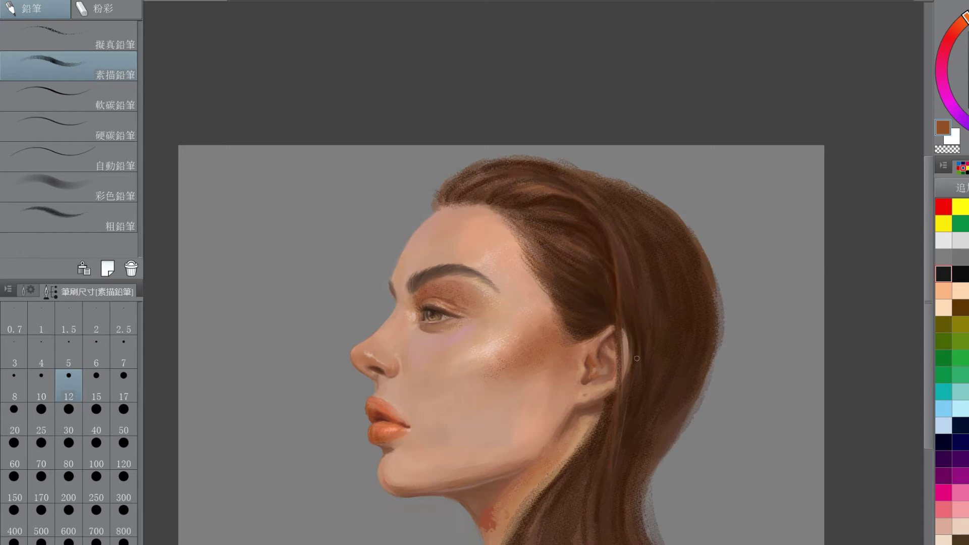
left_click_drag(457, 196, 413, 335)
- Pick a very dark brown and deepen the gaps between the crown and temple strands and the hair's rear edge
left_click(573, 325, "alt")
left_click(530, 199, "alt")
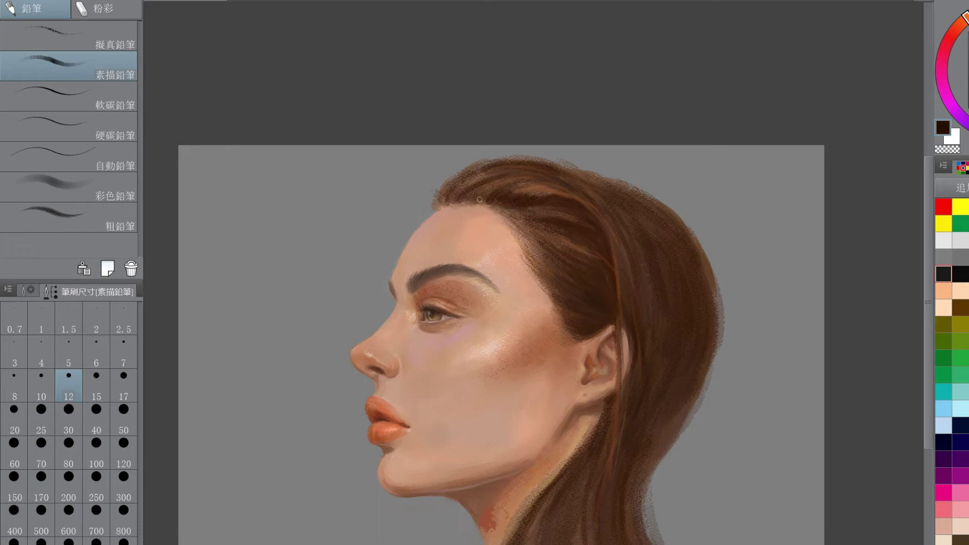
left_click_drag(517, 190, 600, 202)
left_click_drag(552, 236, 589, 250)
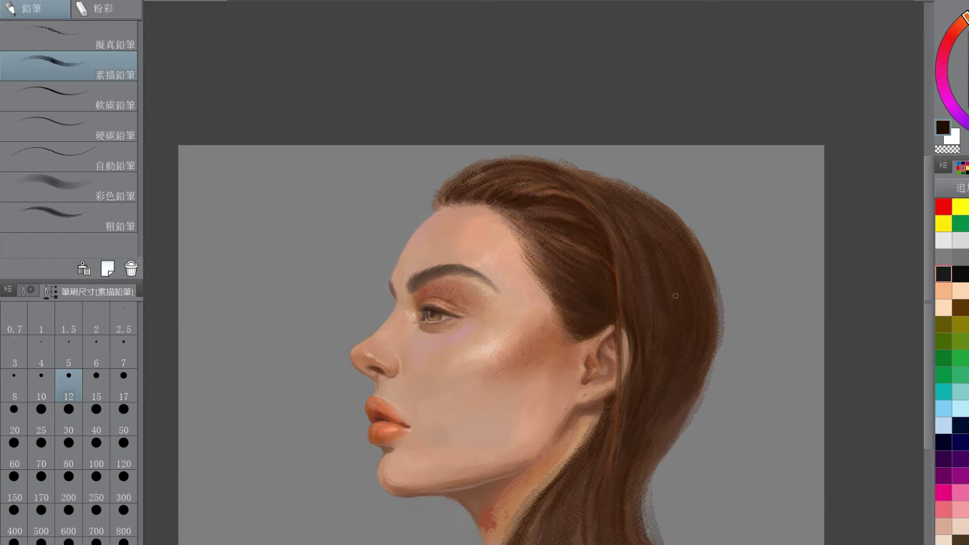
left_click_drag(716, 277, 717, 317)
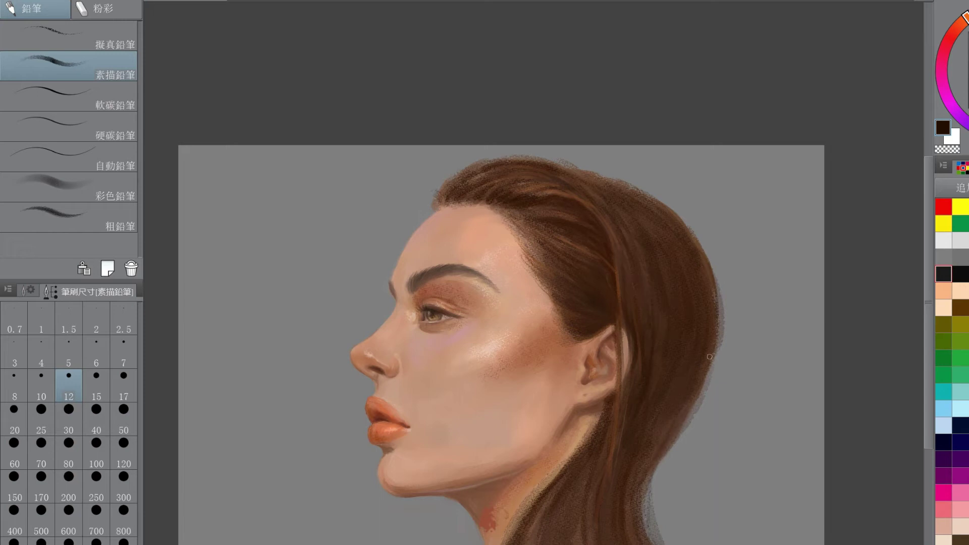
- Draw fine brown hairs along the temple hairline, in front of the ear and as flyaways above the forehead at pencil size 5
left_click(68, 352)
scroll(599, 305, "up", 2)
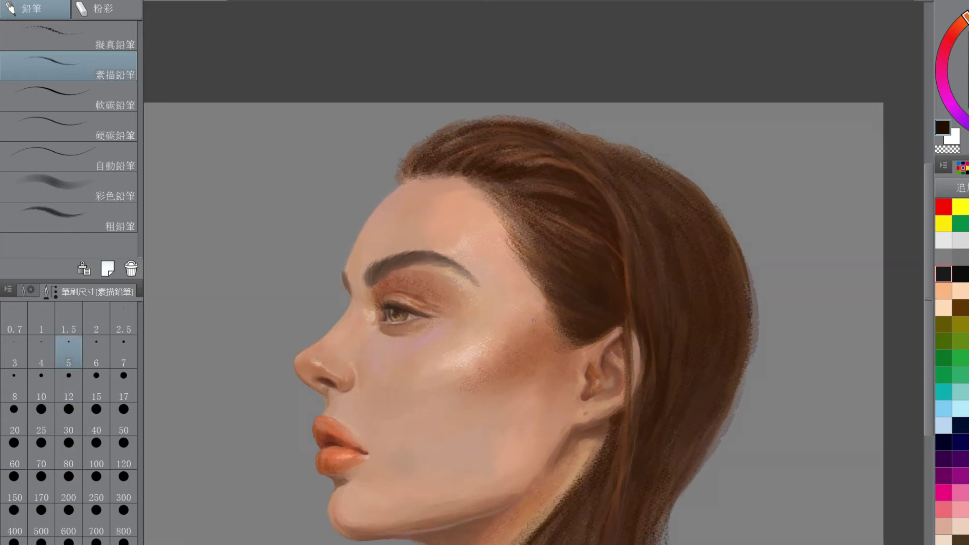
left_click_drag(536, 358, 595, 361)
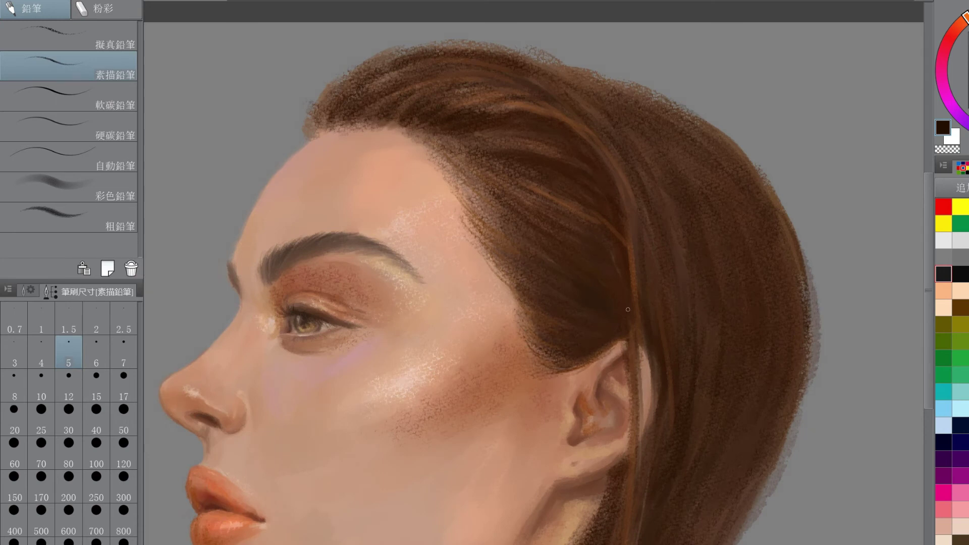
left_click(968, 77)
left_click_drag(479, 251, 515, 300)
mouse_move(489, 210)
left_mouse_down()
mouse_move(479, 237)
mouse_move(421, 147)
left_mouse_up()
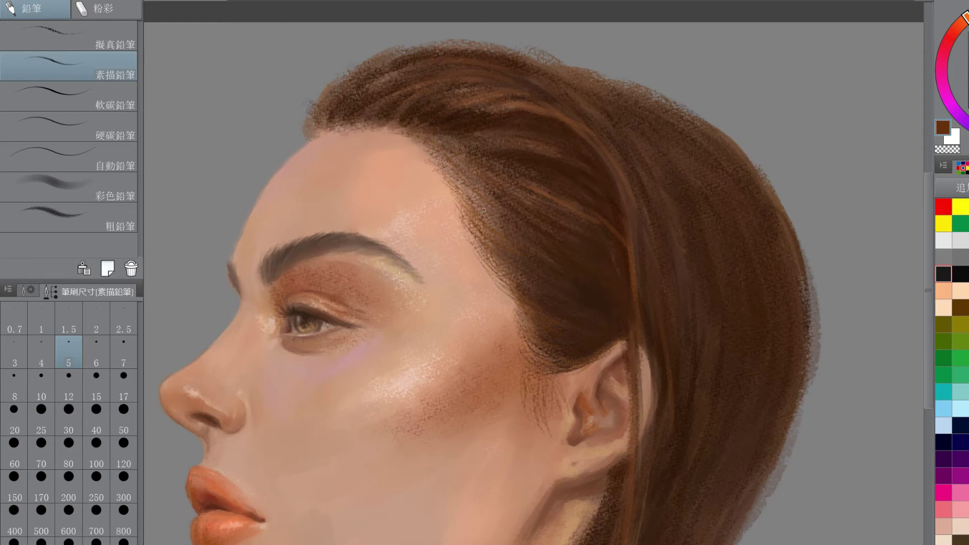
left_click_drag(304, 108, 313, 76)
key("ctrl+minus")
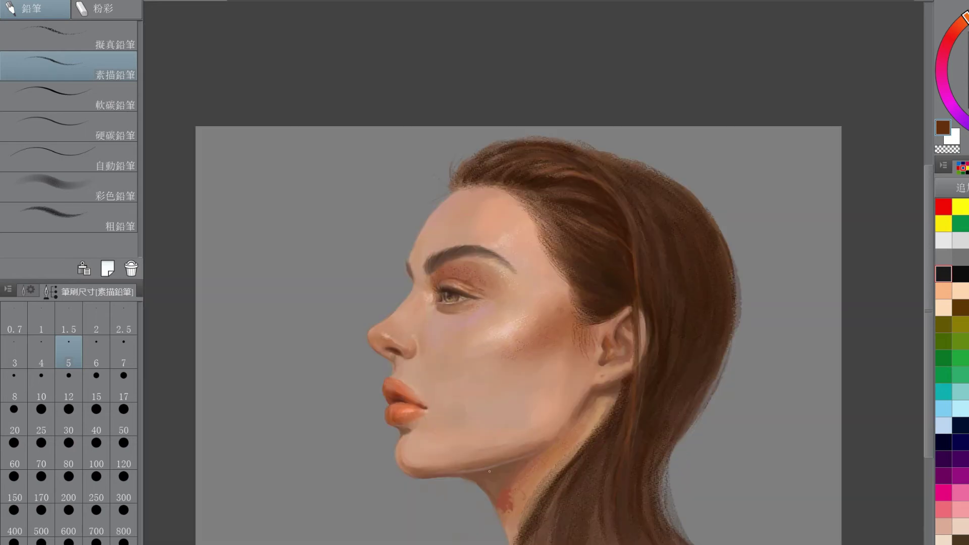
- Sample the neck's skin color and paint over the red patch with the opaque watercolor brush at size 15
key("ctrl+plus")
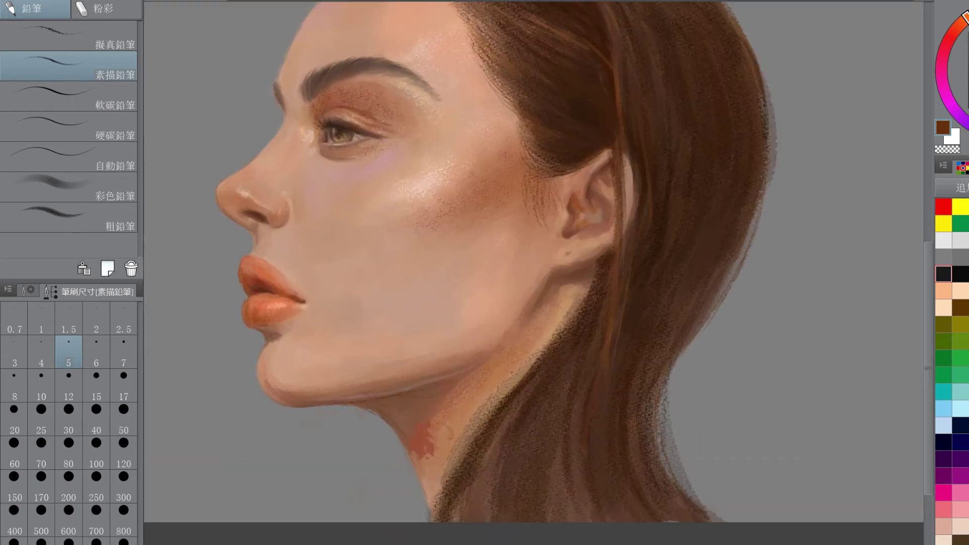
key("i")
left_click(444, 421)
key("b")
left_click(96, 385)
mouse_move(432, 452)
left_mouse_down()
mouse_move(437, 433)
mouse_move(414, 450)
mouse_move(399, 424)
mouse_move(439, 428)
left_mouse_up()
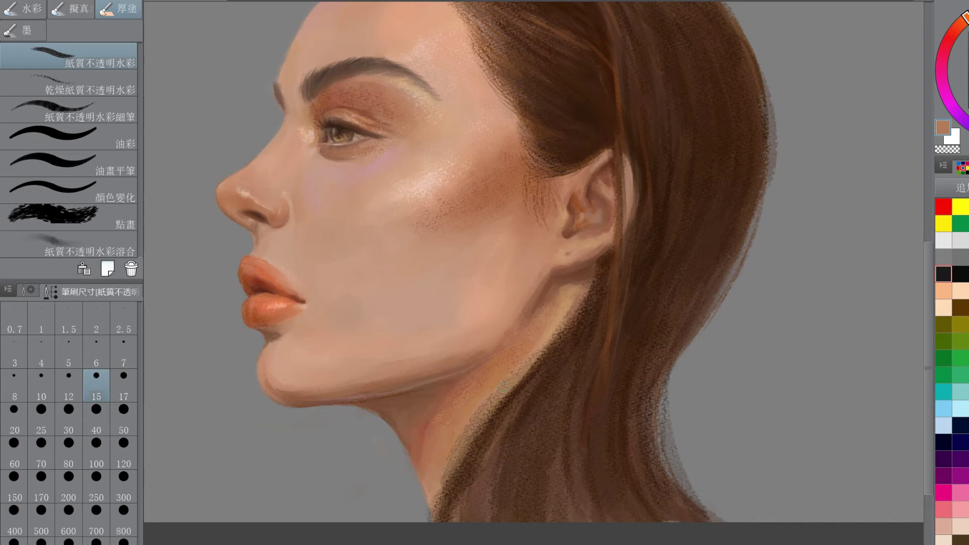
- Smooth the skin shading and clean up the front contour of the neck with sampled skin tones
key("ctrl+minus")
scroll(657, 301, "up", 4)
left_click_drag(439, 491, 429, 519)
scroll(651, 333, "down", 3)
key("ctrl+plus")
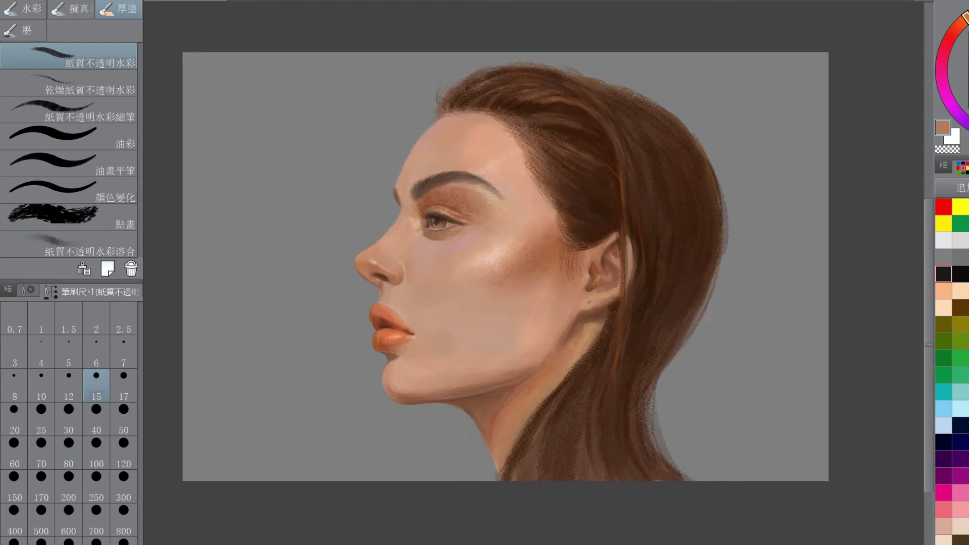
key("ctrl+plus")
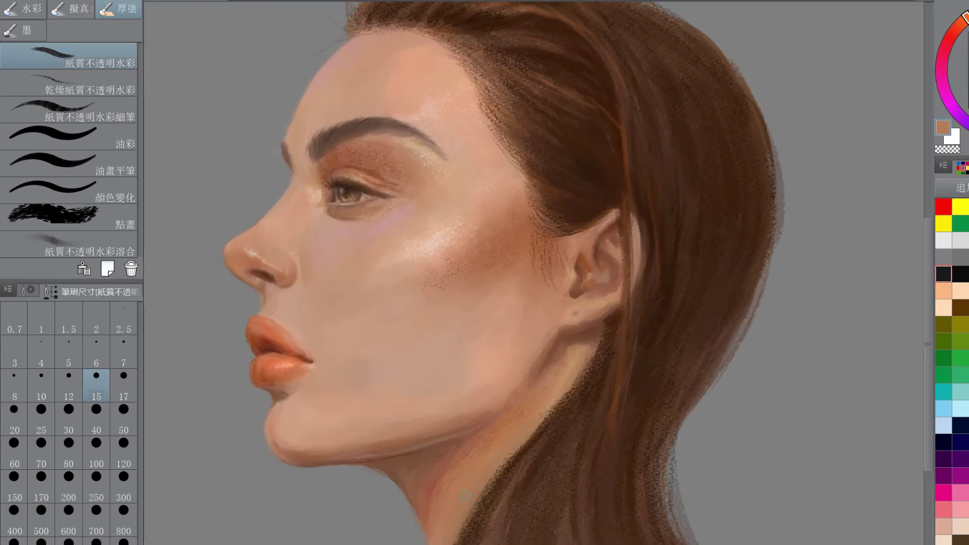
left_click(475, 507, "alt")
left_click_drag(435, 466, 420, 509)
left_click_drag(400, 475, 415, 500)
- Deepen the shadow below the earlobe and behind the jaw with dark brown, reducing the brush to size 12
left_click(103, 29)
key("Tab")
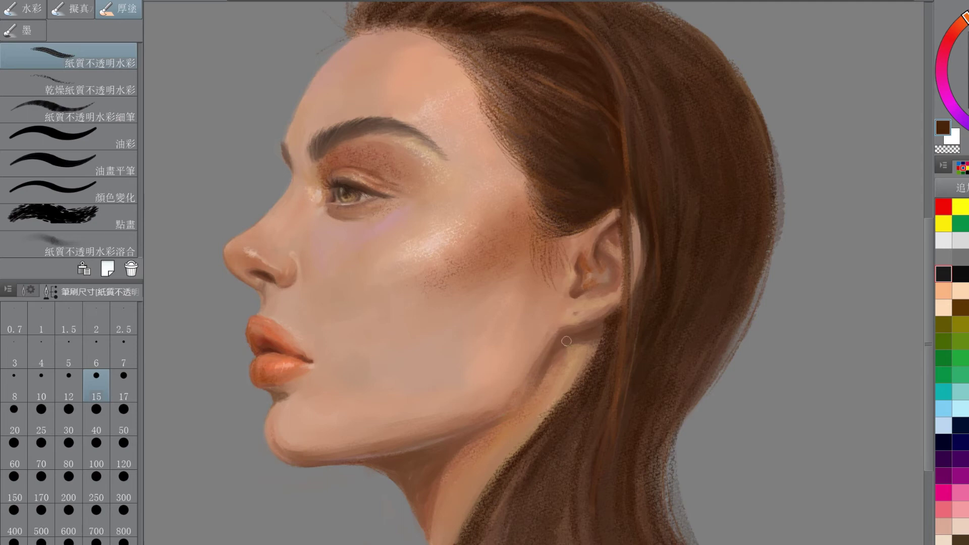
left_click(618, 317, "alt")
key("bracketleft")
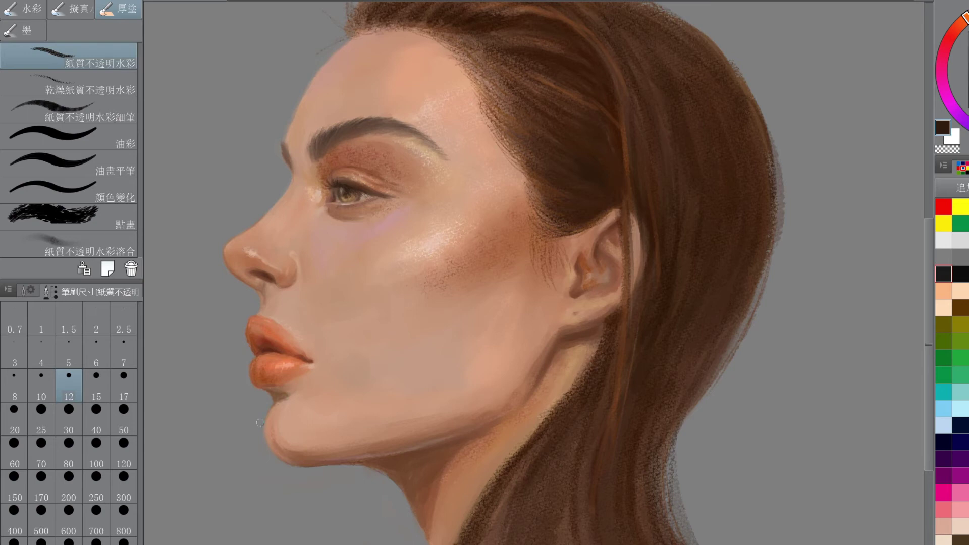
- Pick a near-black brown and refine the dark areas of the lips with the brush at size 8
left_click(968, 96)
key("bracketleft")
key("bracketleft")
scroll(441, 357, "up", 3)
left_click_drag(439, 357, 652, 362)
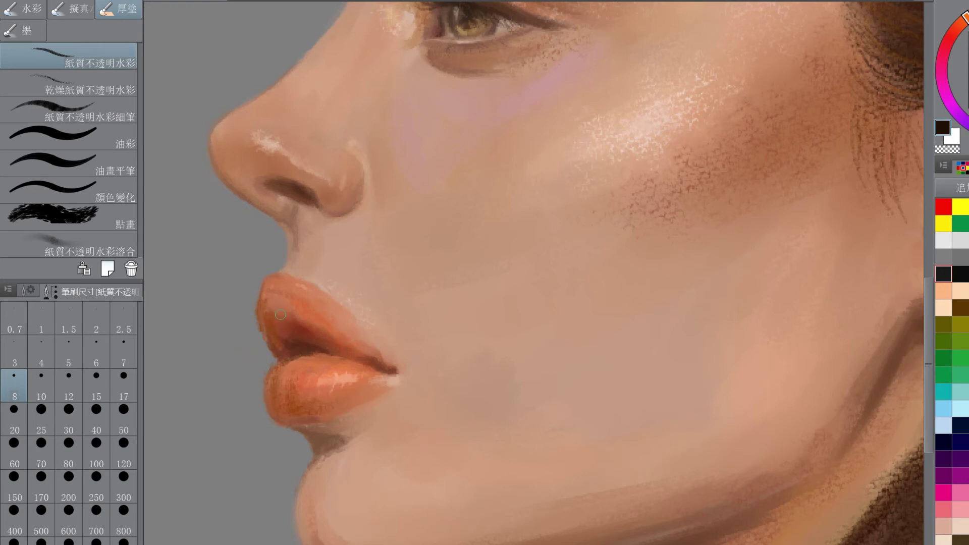
scroll(298, 346, "down", 5)
scroll(711, 241, "up", 2)
- Paint light highlight strands from the crown down past the ear with the sketch pencil at size 10
left_click(968, 33)
key("p")
key("p")
left_click(41, 387)
mouse_move(503, 99)
left_mouse_down()
mouse_move(578, 89)
mouse_move(620, 144)
mouse_move(632, 187)
mouse_move(630, 384)
left_mouse_up()
- Add thin light strands over the crown, behind the ear and along the neck hair at pencil size 7
key("bracketleft")
key("bracketleft")
left_click(533, 320, "alt")
left_click_drag(517, 121, 552, 101)
left_click_drag(490, 105, 520, 90)
left_click_drag(604, 380, 574, 421)
left_click_drag(623, 329, 583, 408)
left_click_drag(593, 376, 542, 460)
left_click_drag(630, 379, 616, 451)
left_click_drag(638, 207, 643, 305)
- Sample brown from the back hair and draw loose strands along its outer edge at size 10, undoing unwanted strokes
left_click(713, 230, "alt")
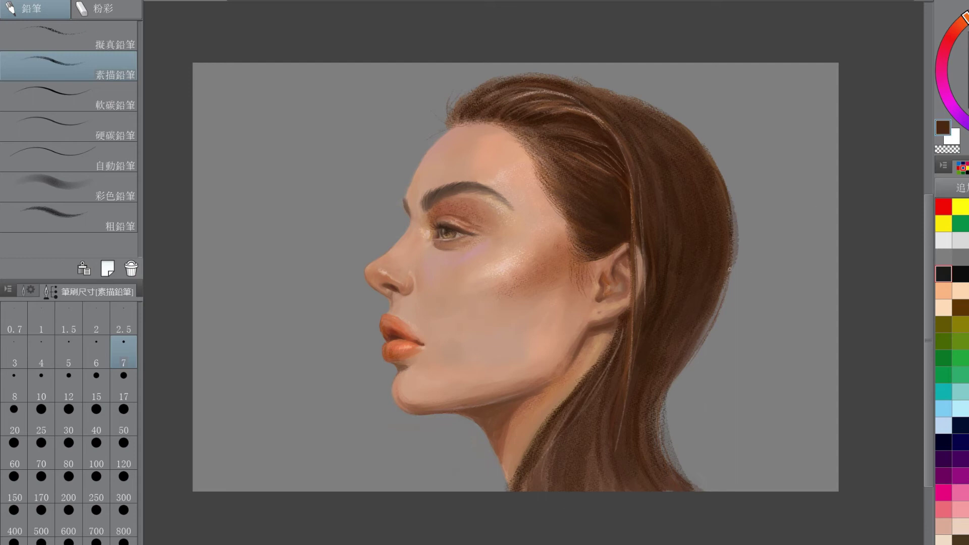
key("bracketright")
key("bracketright")
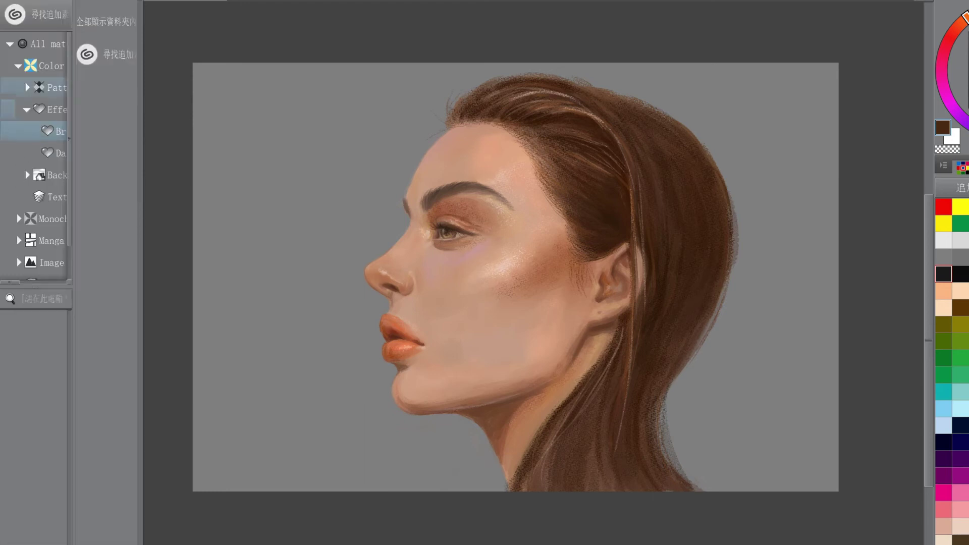
left_click_drag(717, 316, 702, 363)
left_click_drag(730, 279, 665, 408)
left_click_drag(734, 217, 728, 289)
key("ctrl+z")
mouse_move(618, 96)
left_mouse_down()
mouse_move(671, 113)
mouse_move(721, 169)
left_mouse_up()
left_click_drag(680, 119, 733, 180)
key("ctrl+z")
left_click_drag(661, 441, 663, 411)
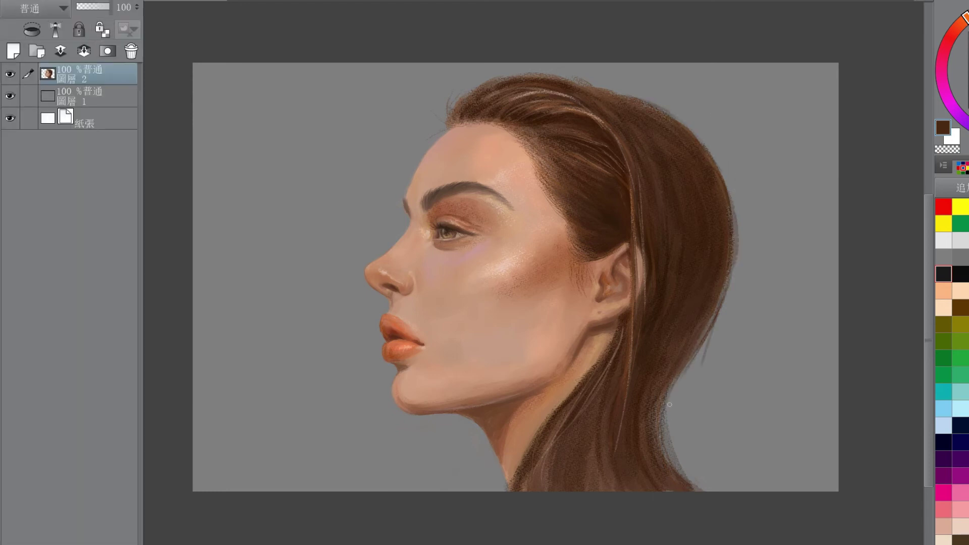
- Draw light strands falling from below the ear along the neck, undoing the last stroke near the hair ends
left_click_drag(610, 333, 586, 375)
mouse_move(602, 338)
left_mouse_down()
mouse_move(569, 394)
mouse_move(588, 372)
left_mouse_up()
left_click_drag(585, 257, 601, 263)
left_click_drag(605, 339, 581, 381)
left_click_drag(606, 336, 567, 399)
left_click_drag(524, 454, 497, 491)
key("ctrl+z")
- Sample a color beside the neck and add more strands along the neck edge and at the forehead hairline
left_click(562, 400, "alt")
left_click_drag(606, 350, 570, 404)
left_click_drag(572, 398, 552, 419)
mouse_move(539, 117)
left_mouse_down()
mouse_move(521, 125)
mouse_move(554, 126)
left_mouse_up()
left_click(570, 130, "alt")
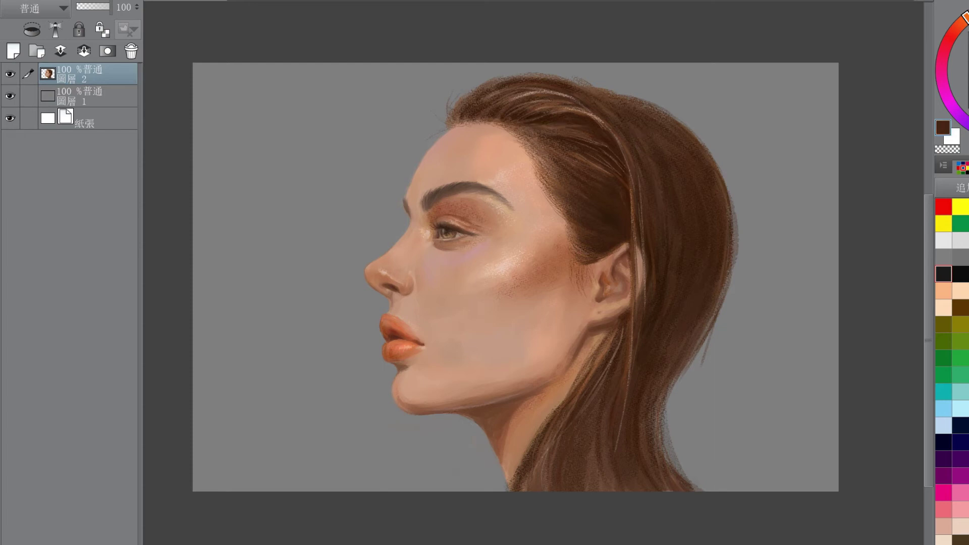
- Pick a darker brown and thicken the eyebrow with hair strokes using the sketch pencil at size 8
left_click(968, 98)
key("p")
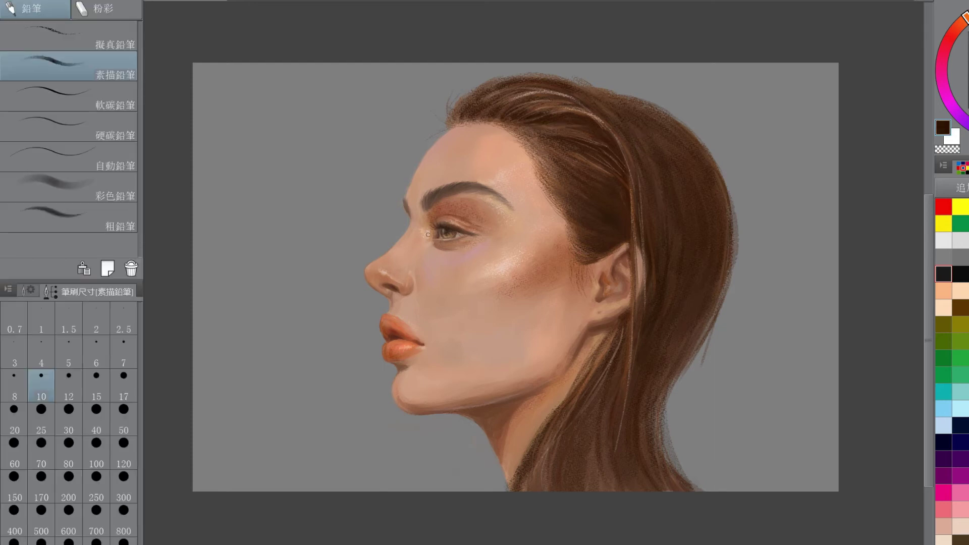
key("bracketleft")
left_click_drag(505, 242, 496, 280)
scroll(540, 207, "up", 2)
mouse_move(251, 274)
left_mouse_down()
mouse_move(260, 293)
mouse_move(287, 268)
left_mouse_up()
mouse_move(293, 277)
left_mouse_down()
mouse_move(304, 249)
mouse_move(323, 246)
left_mouse_up()
left_click_drag(308, 269, 356, 232)
mouse_move(311, 248)
left_mouse_down()
mouse_move(333, 231)
mouse_move(345, 252)
mouse_move(399, 241)
mouse_move(459, 275)
left_mouse_up()
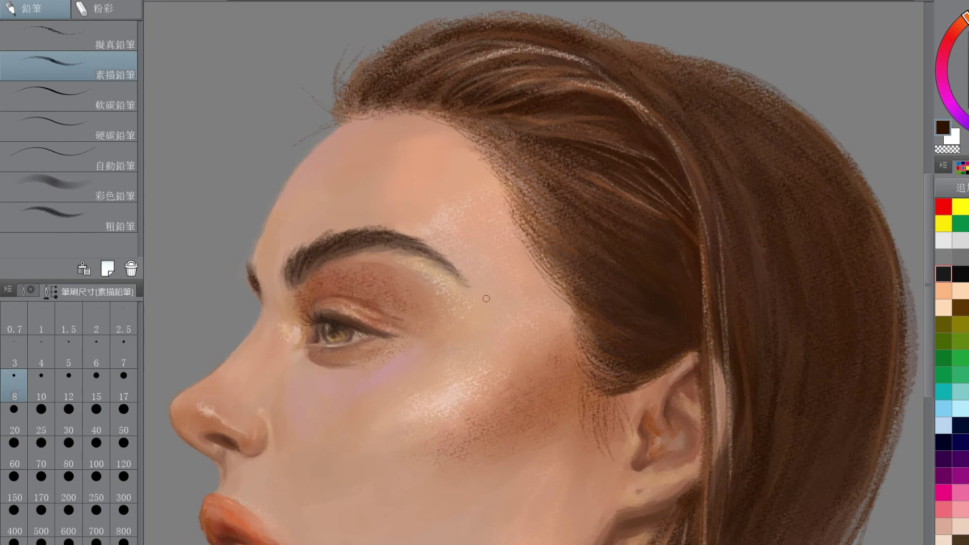
- Darken the eye's lash lines and add lashes at the inner and outer corners with pencil sizes 8 and 6
scroll(661, 252, "down", 2)
scroll(573, 236, "up", 3)
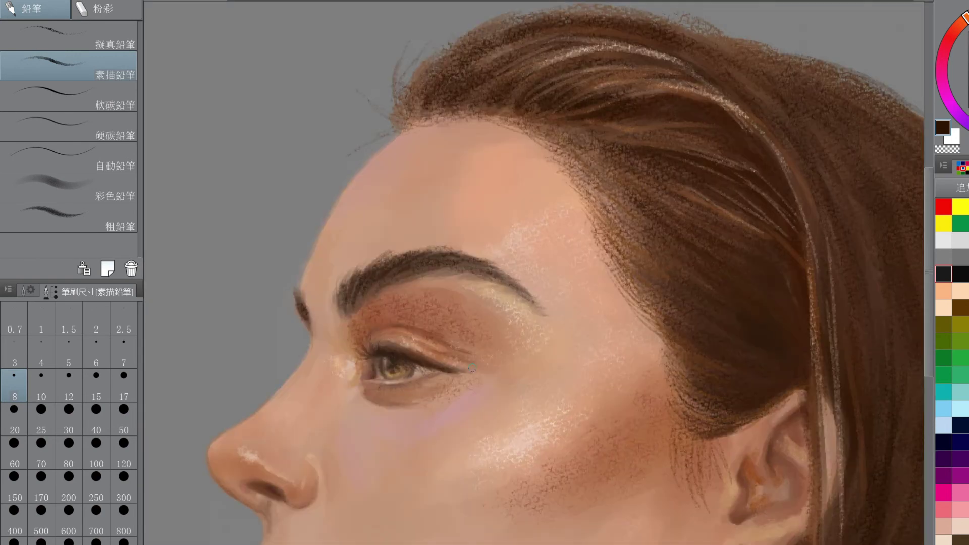
mouse_move(379, 371)
left_mouse_down()
mouse_move(376, 361)
mouse_move(424, 372)
mouse_move(393, 384)
mouse_move(444, 373)
left_mouse_up()
left_click_drag(378, 349, 358, 342)
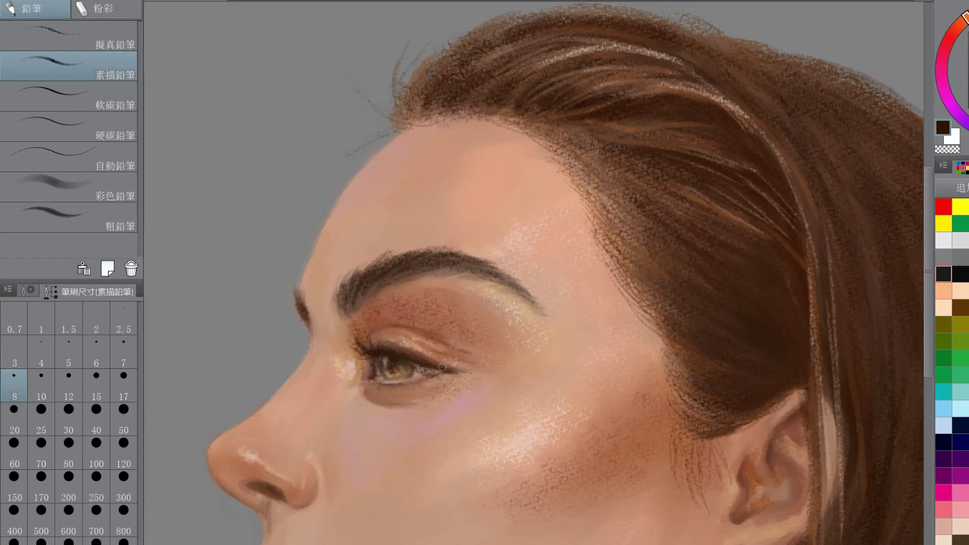
key("bracketleft")
key("bracketleft")
left_click_drag(444, 359, 477, 357)
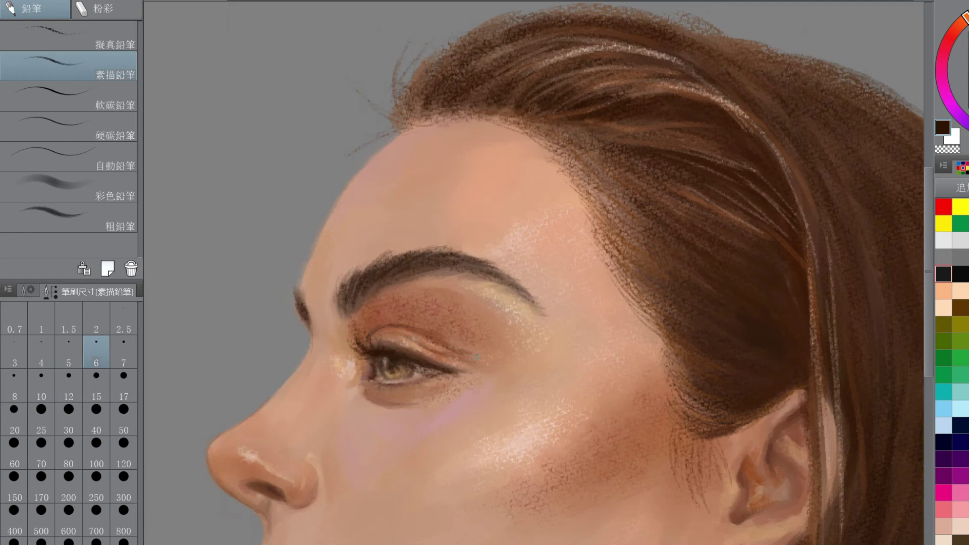
scroll(375, 344, "down", 5)
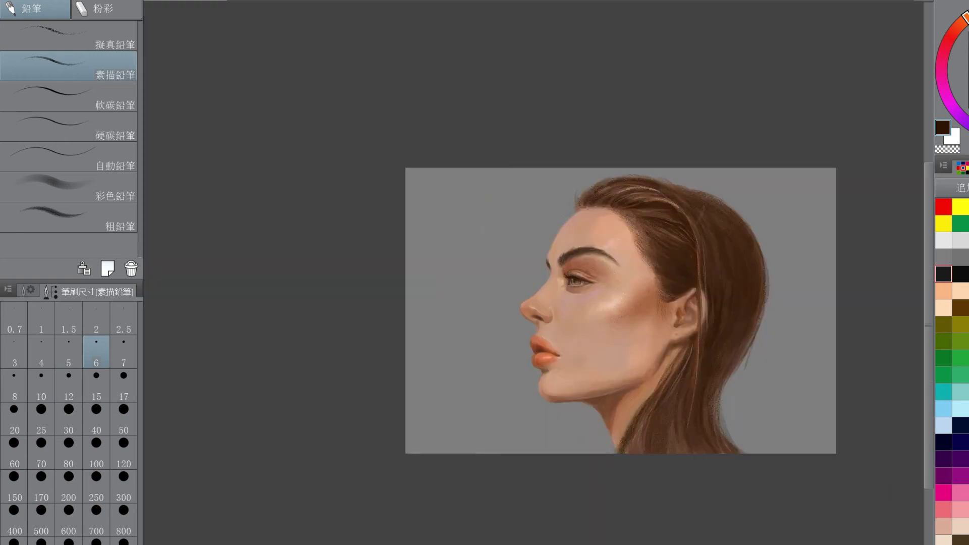
- Darken the opening between the lips with dark brown at size 6, and reduce the sketch pencil to size 4
scroll(404, 353, "up", 3)
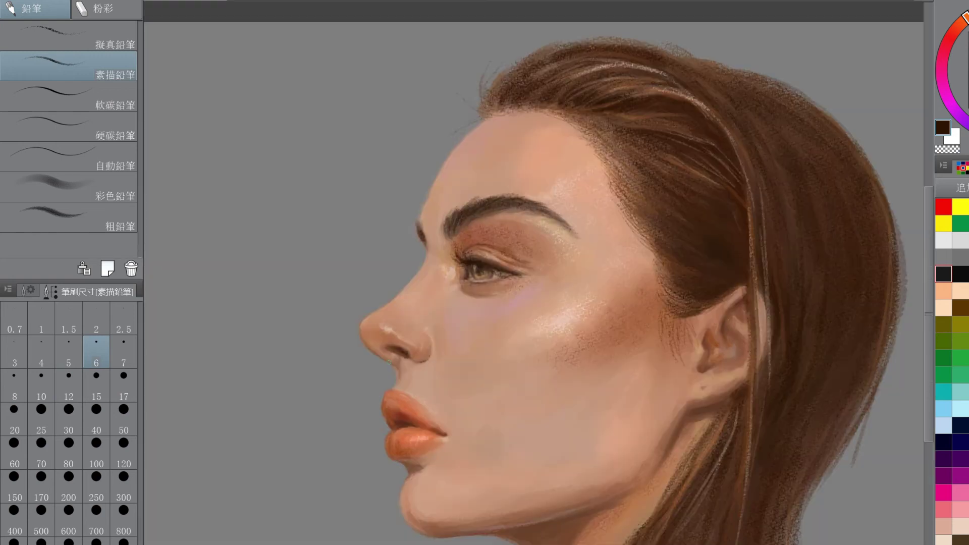
left_click_drag(409, 427, 395, 432)
scroll(414, 424, "down", 2)
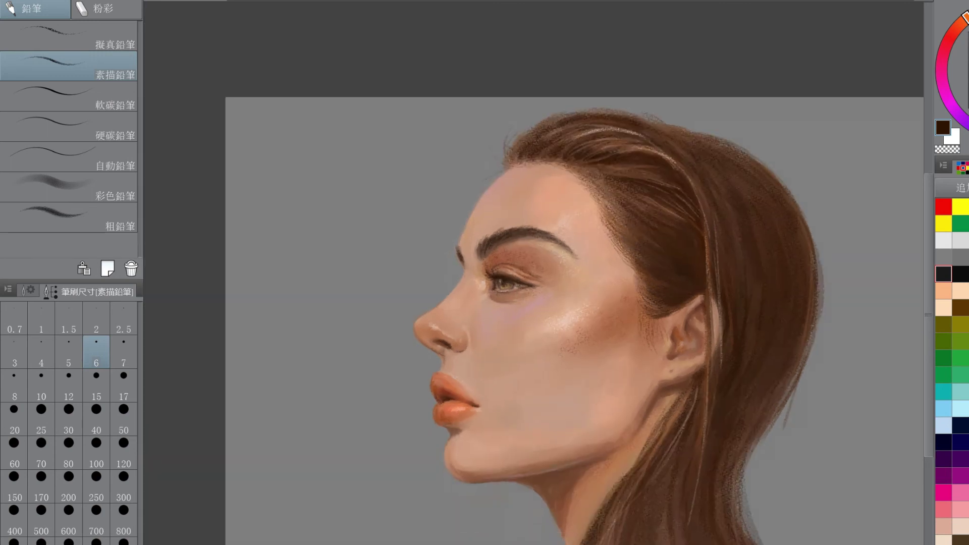
left_click(41, 352)
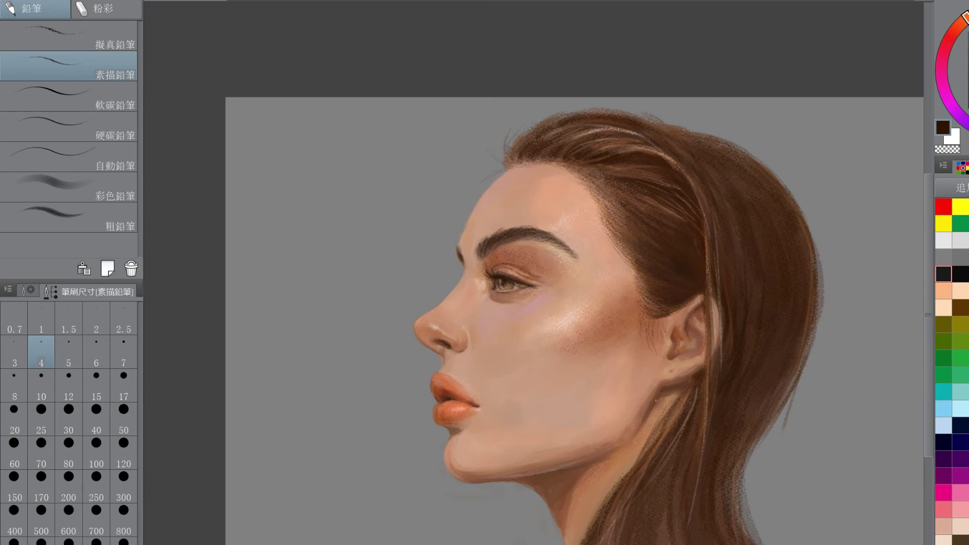
scroll(505, 328, "down", 1)
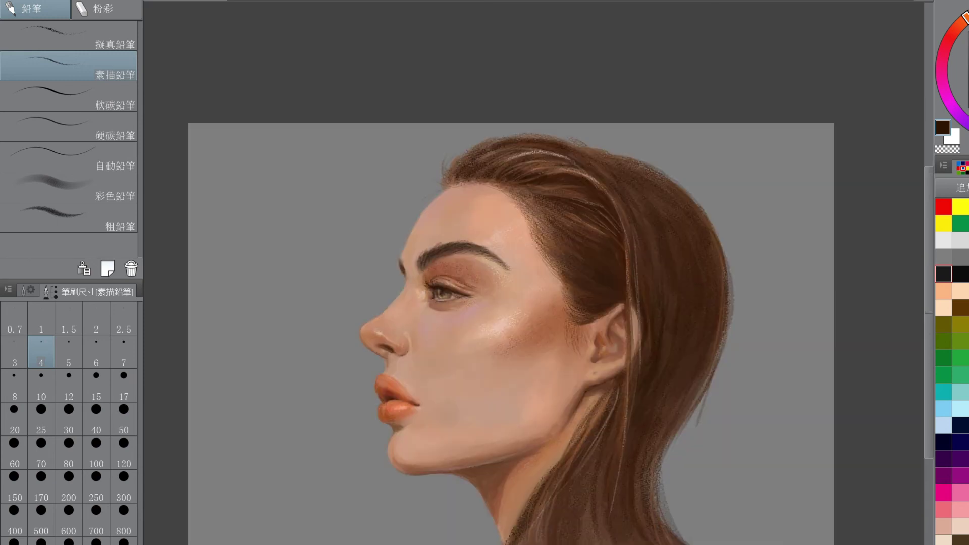
- Soften the cheek contour and the area near the ear with the Blur tool at sizes 120 and 80
scroll(505, 328, "down", 1)
scroll(505, 328, "up", 1)
key("b")
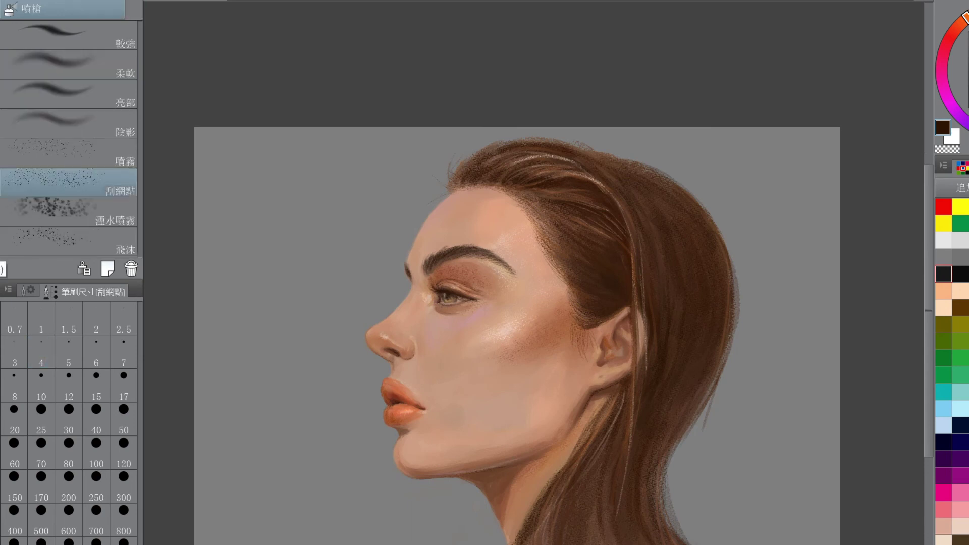
key("j")
left_click(69, 66)
left_click(69, 486)
left_click(41, 454)
left_click(123, 453)
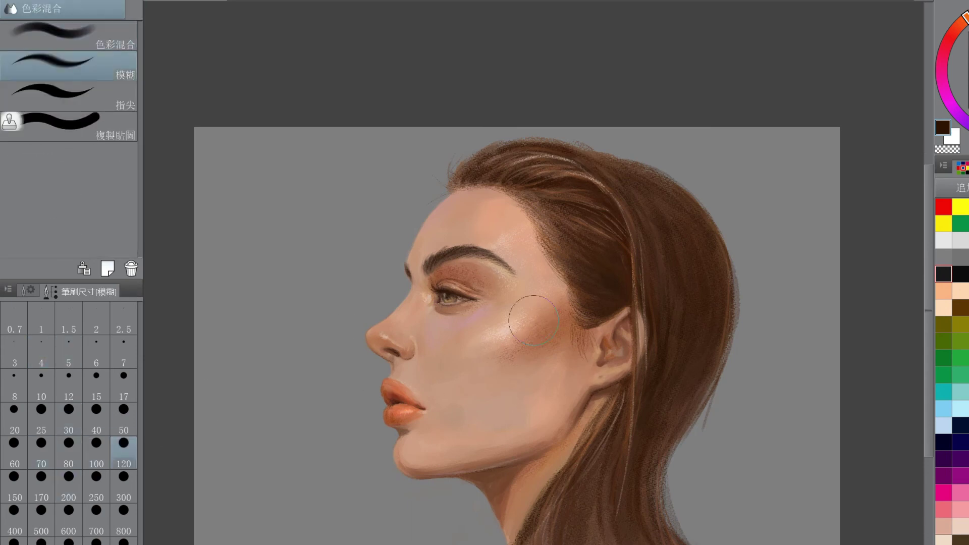
left_click(69, 453)
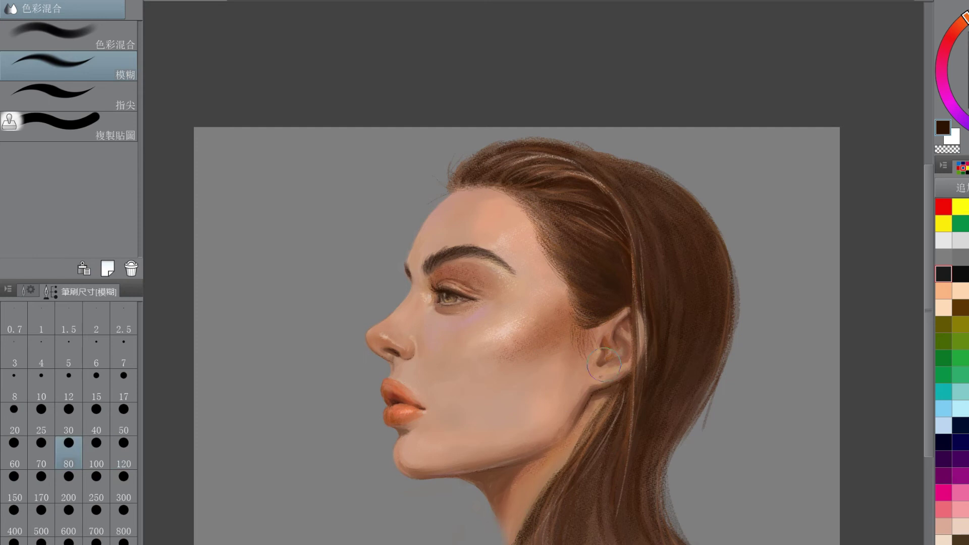
- Reduce the Blur tool to size 30 for finer softening on the face
scroll(569, 401, "down", 4)
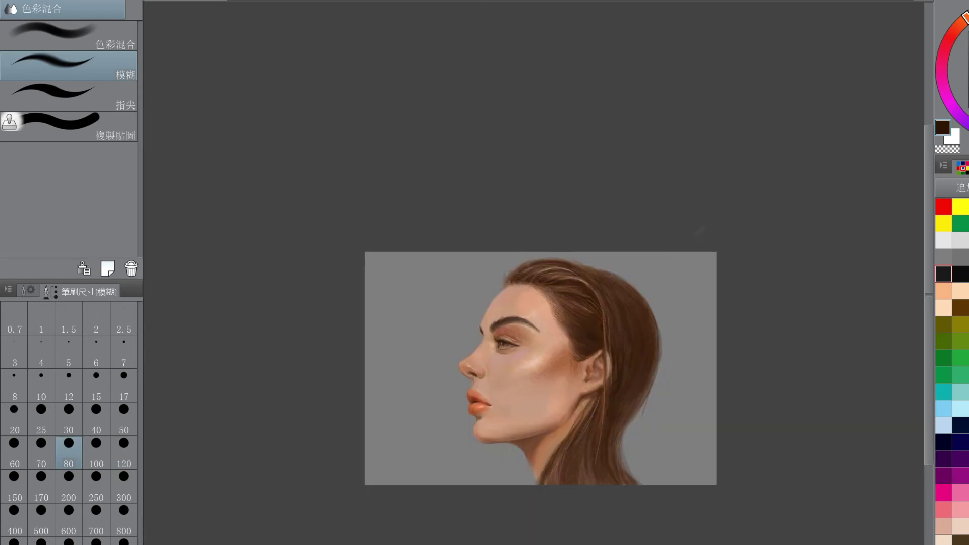
scroll(628, 347, "up", 4)
left_click_drag(423, 438, 534, 320)
key("bracketleft")
key("bracketleft")
key("bracketleft")
key("bracketleft")
key("bracketleft")
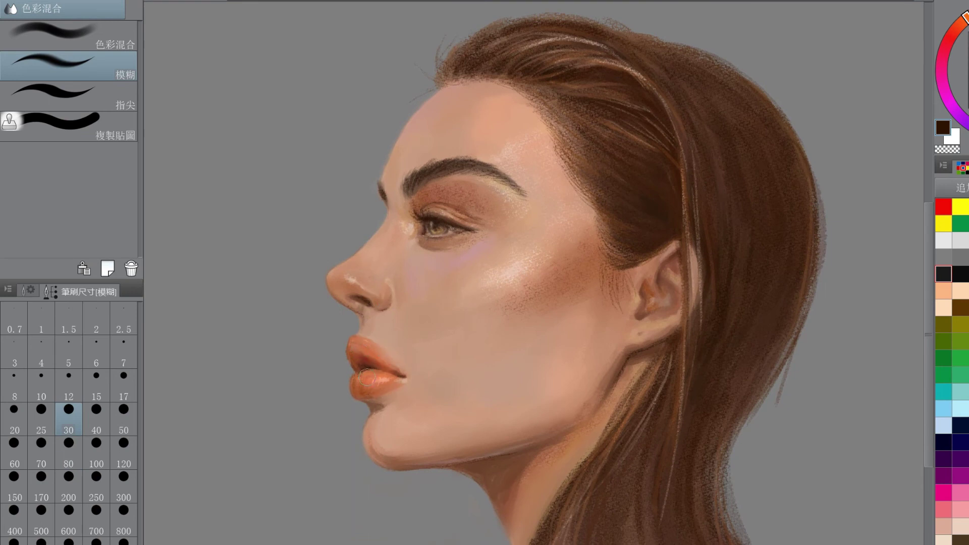
- Pick an orange and deepen the lip color with the rough pencil
key("ctrl+minus")
key("ctrl+plus")
key("p")
left_click(69, 217)
left_click_drag(419, 387, 433, 403)
key("ctrl+z")
left_click(968, 53)
mouse_move(347, 363)
left_mouse_down()
mouse_move(371, 391)
mouse_move(345, 368)
left_mouse_up()
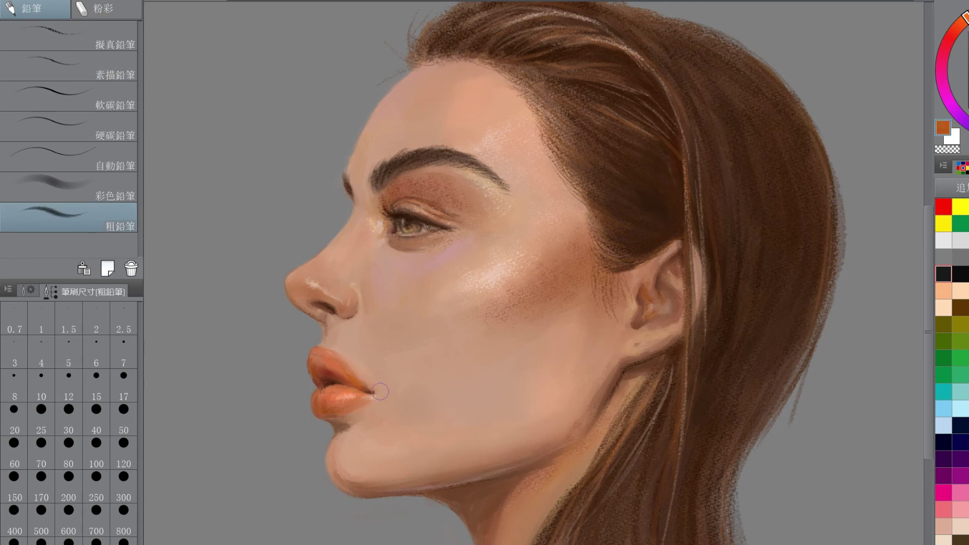
- Pick a reddish brown and shade the upper lip toward the mouth corner with the rough pencil at size 20
left_click(968, 73)
left_click(96, 419)
left_click(69, 386)
left_click(14, 419)
mouse_move(343, 372)
left_mouse_down()
mouse_move(362, 388)
mouse_move(348, 371)
left_mouse_up()
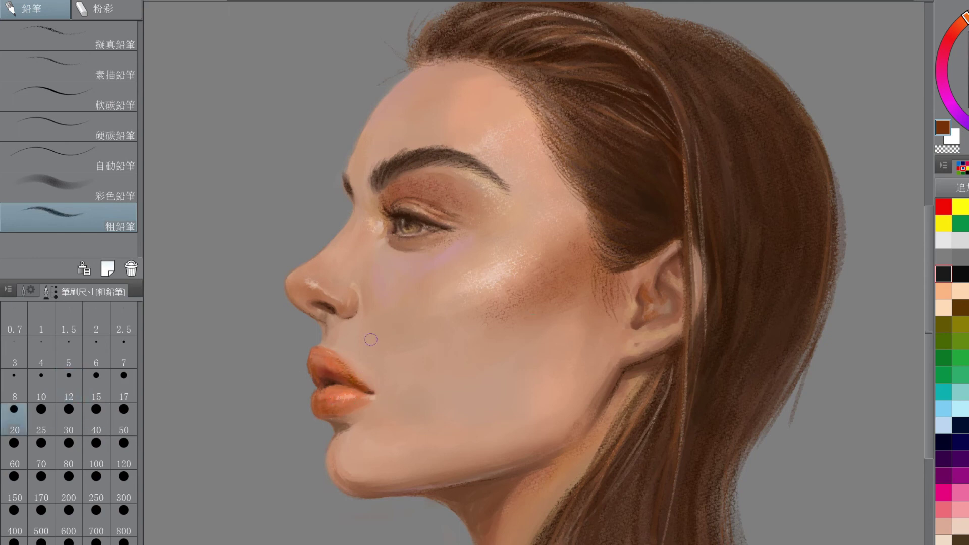
- Sample brown tones from the lips, refine their shading with the rough pencil, and switch to the color blending tool
scroll(606, 242, "down", 5)
scroll(533, 313, "up", 6)
left_click(404, 275, "alt")
left_click(420, 292, "alt")
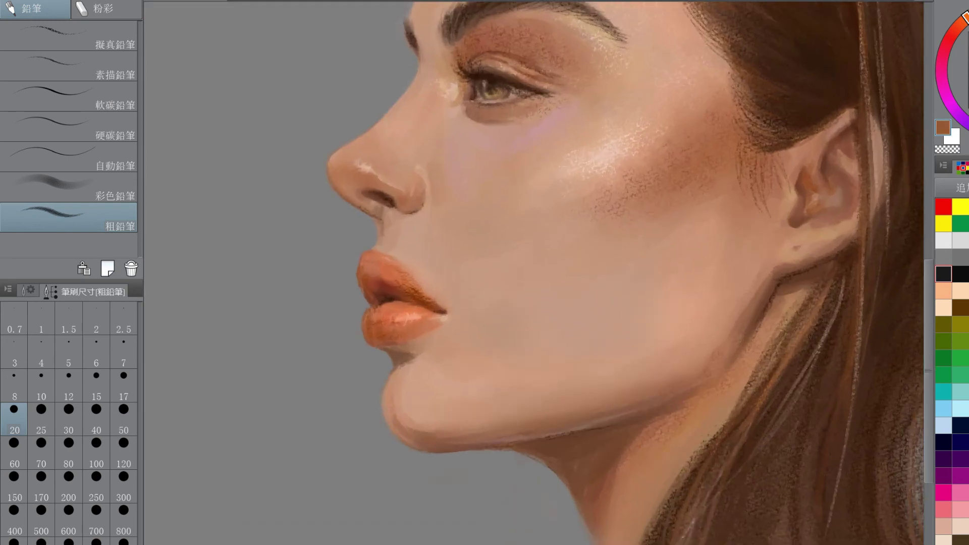
left_click(69, 386)
key("b")
key("j")
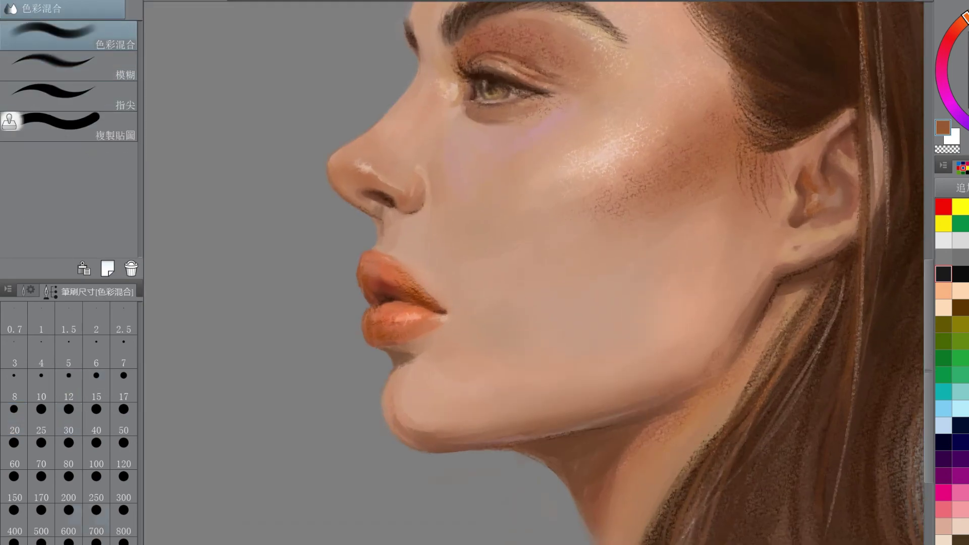
- Sample light skin tones and add fine highlights around the lips with the sketch pencil at size 5
left_click(452, 298, "alt")
key("p")
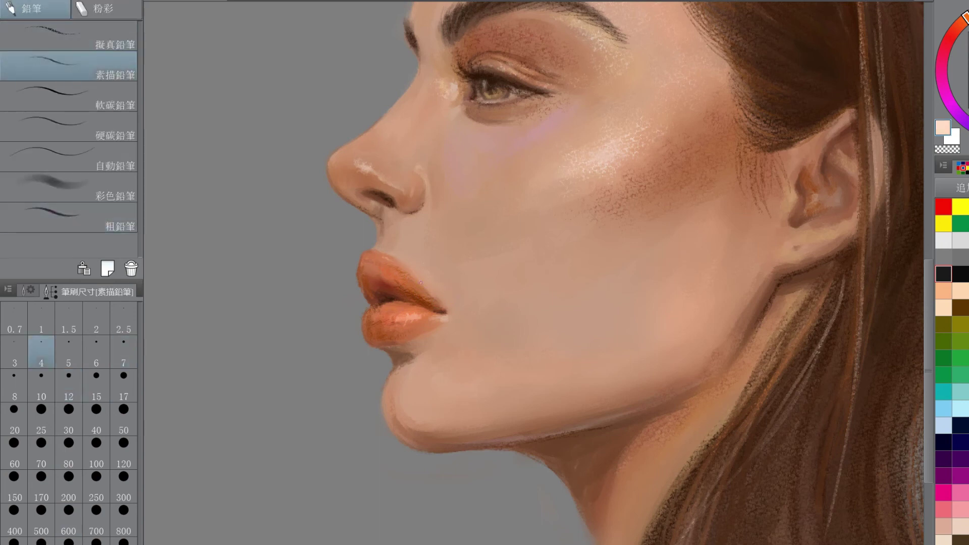
key("bracketright")
left_click(415, 276, "alt")
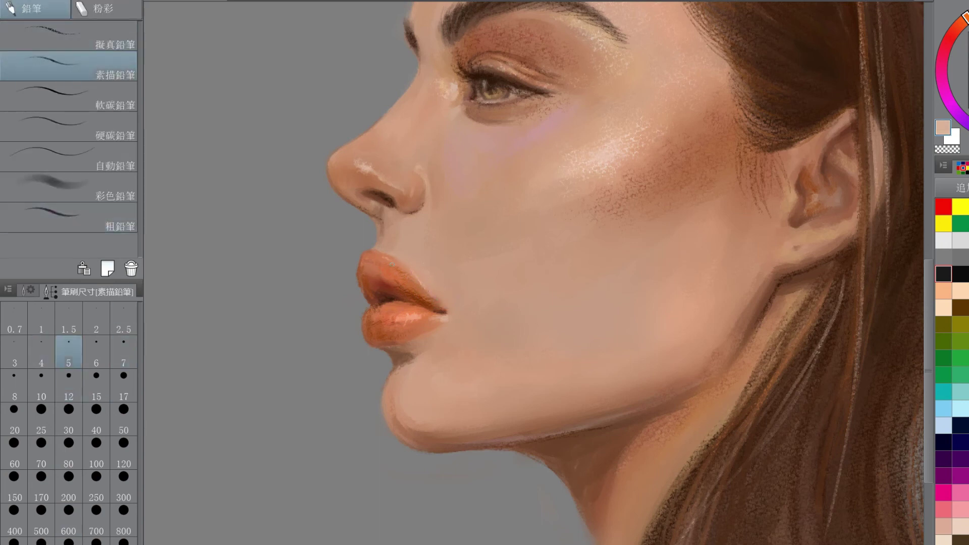
left_click(413, 319, "alt")
scroll(379, 249, "down", 5)
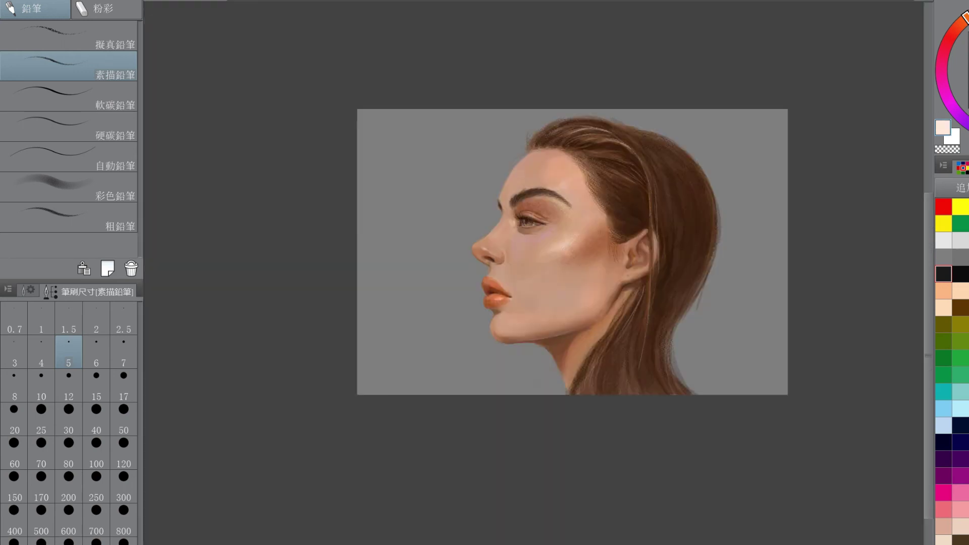
- Clean up the outer edge of the face profile with the soft eraser at size 5
scroll(533, 272, "up", 3)
key("e")
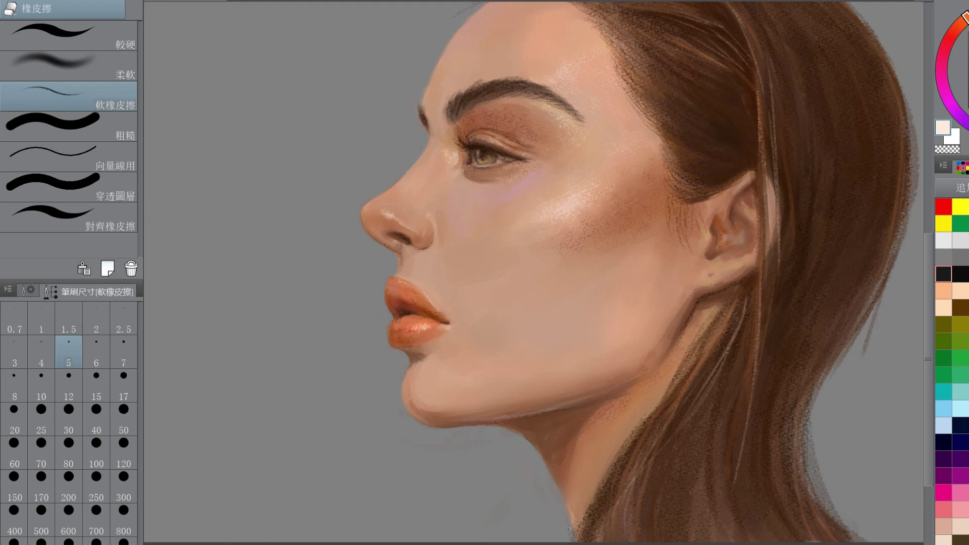
left_click_drag(433, 97, 396, 277)
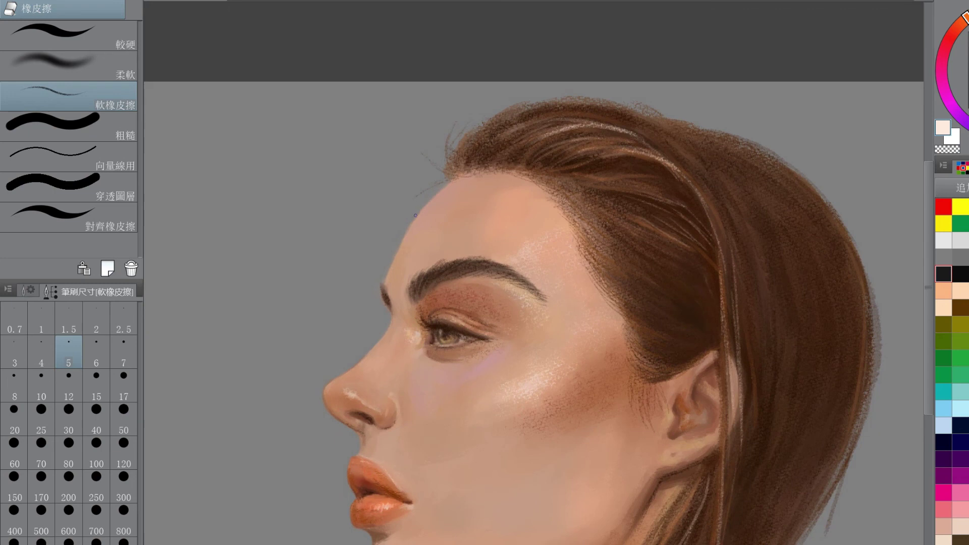
scroll(671, 276, "down", 2)
left_click_drag(675, 283, 614, 220)
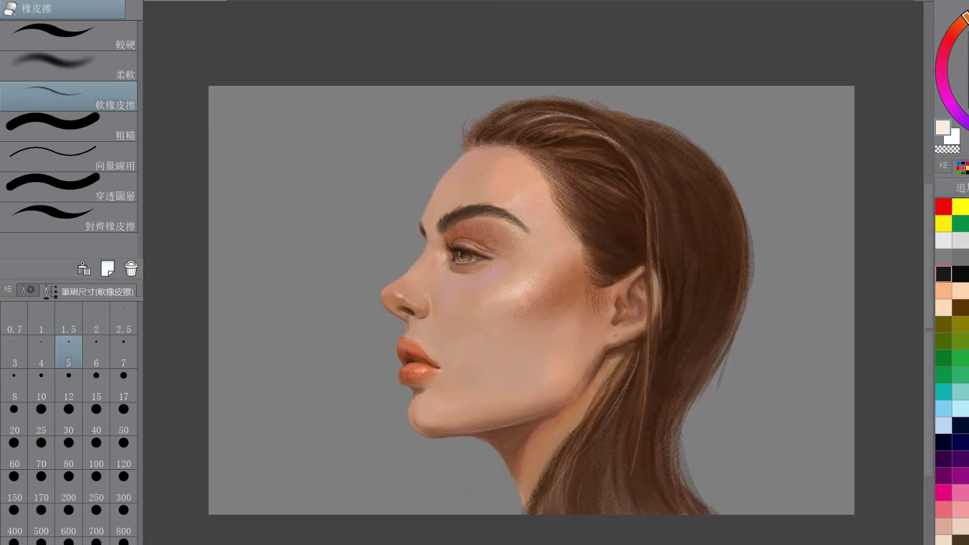
- Write a small pale pink signature in front of the neck with the sketch pencil at size 3
key("p")
scroll(561, 478, "up", 3)
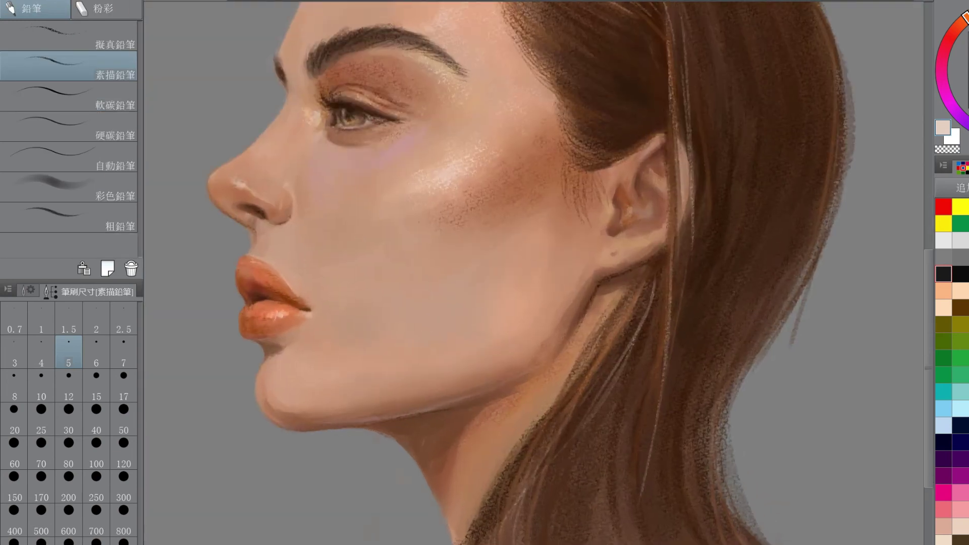
left_click_drag(502, 494, 554, 433)
scroll(554, 433, "up", 1)
key("bracketleft")
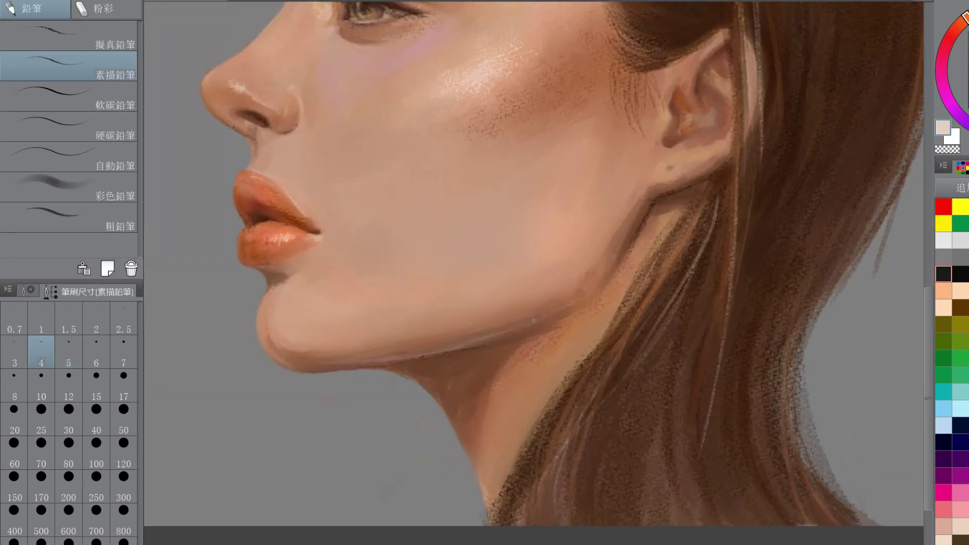
key("bracketleft")
left_click_drag(431, 407, 427, 417)
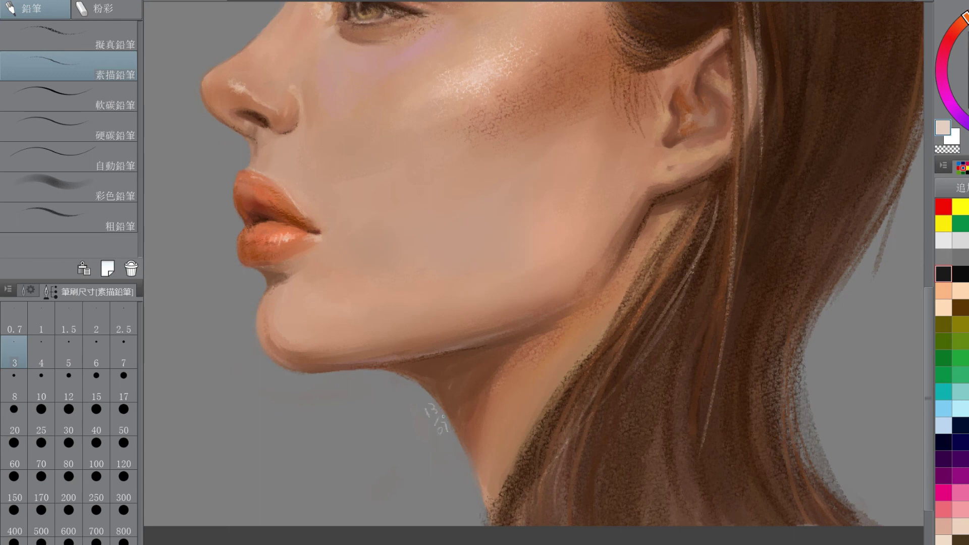